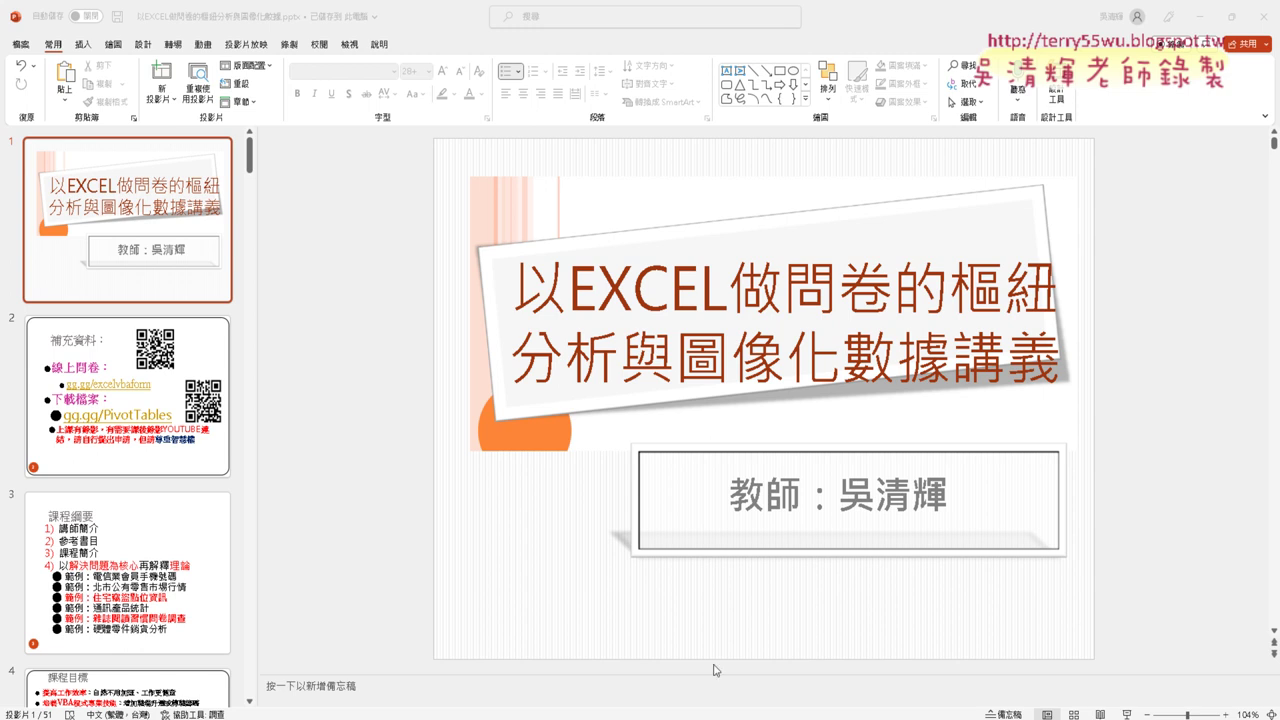
- Go from the title slide to slide 2, which has the download links and QR codes
left_click(208, 463)
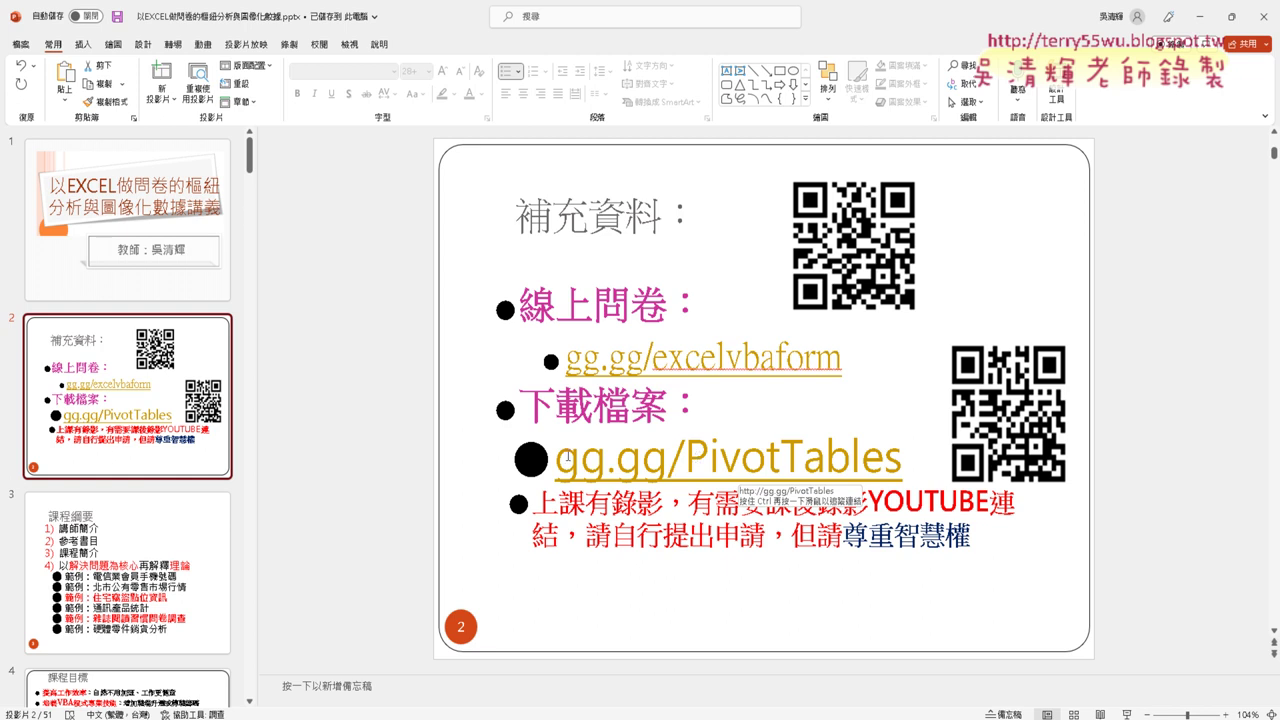
- Select the whole gg.gg/PivotTables link on slide 2, then switch to the Google Meet call
left_click_drag(563, 462, 659, 461)
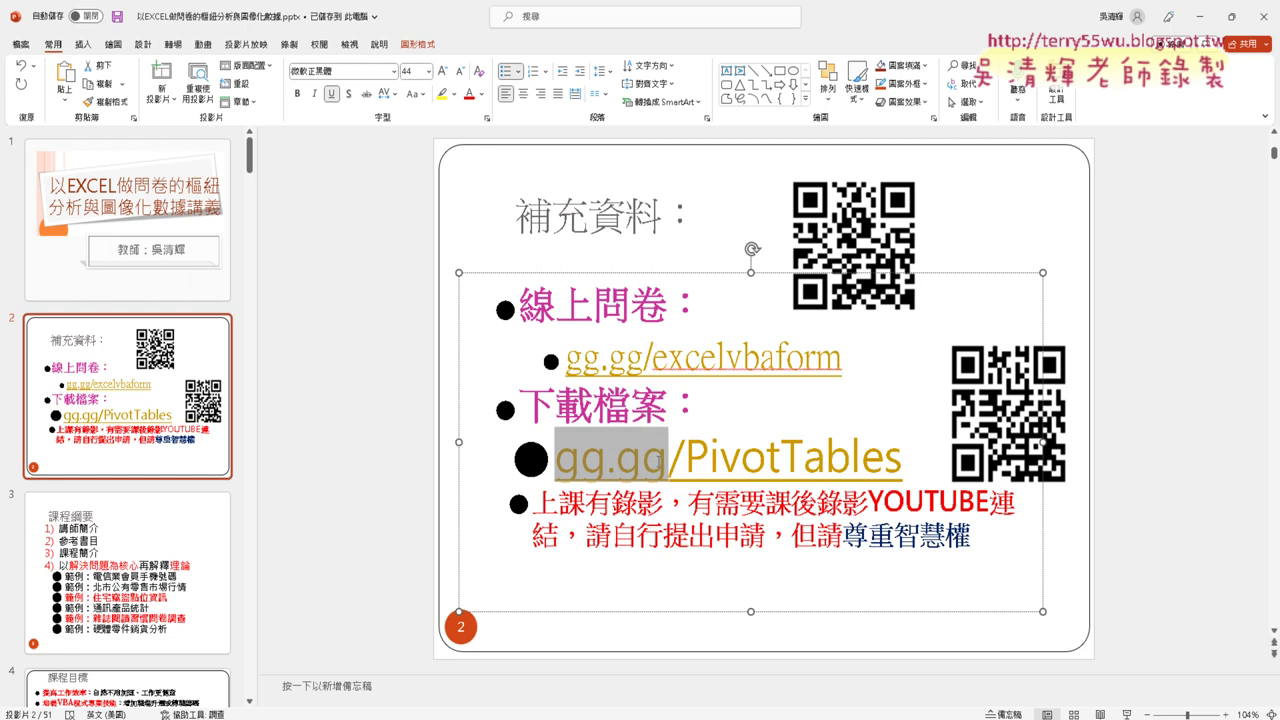
left_click(740, 458)
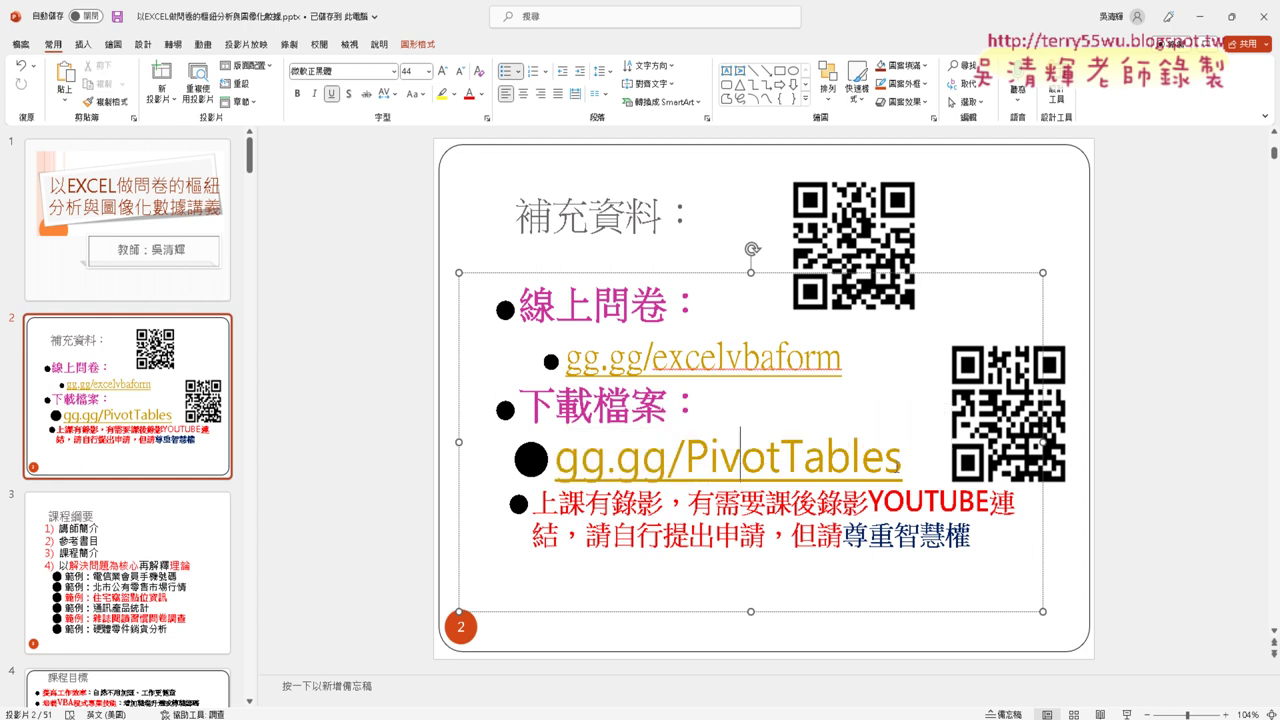
double_click(897, 465)
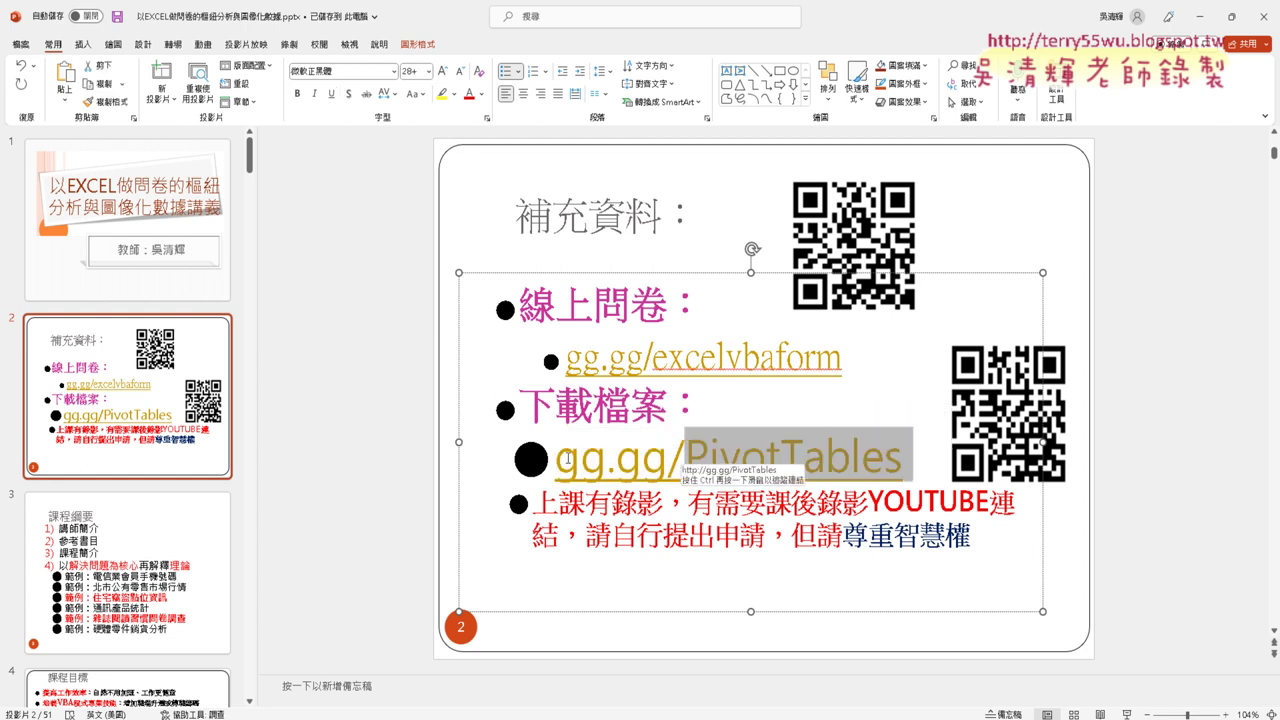
left_click_drag(560, 458, 826, 455)
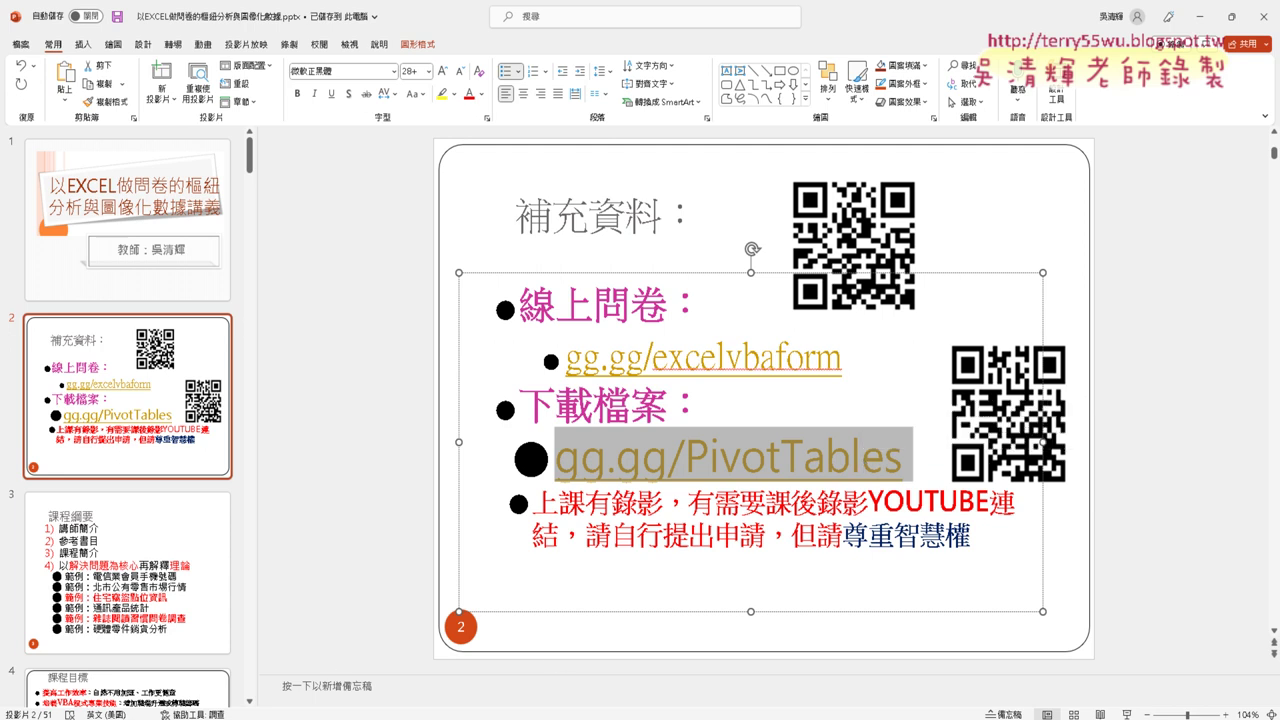
mouse_move(585, 708)
left_click(571, 645)
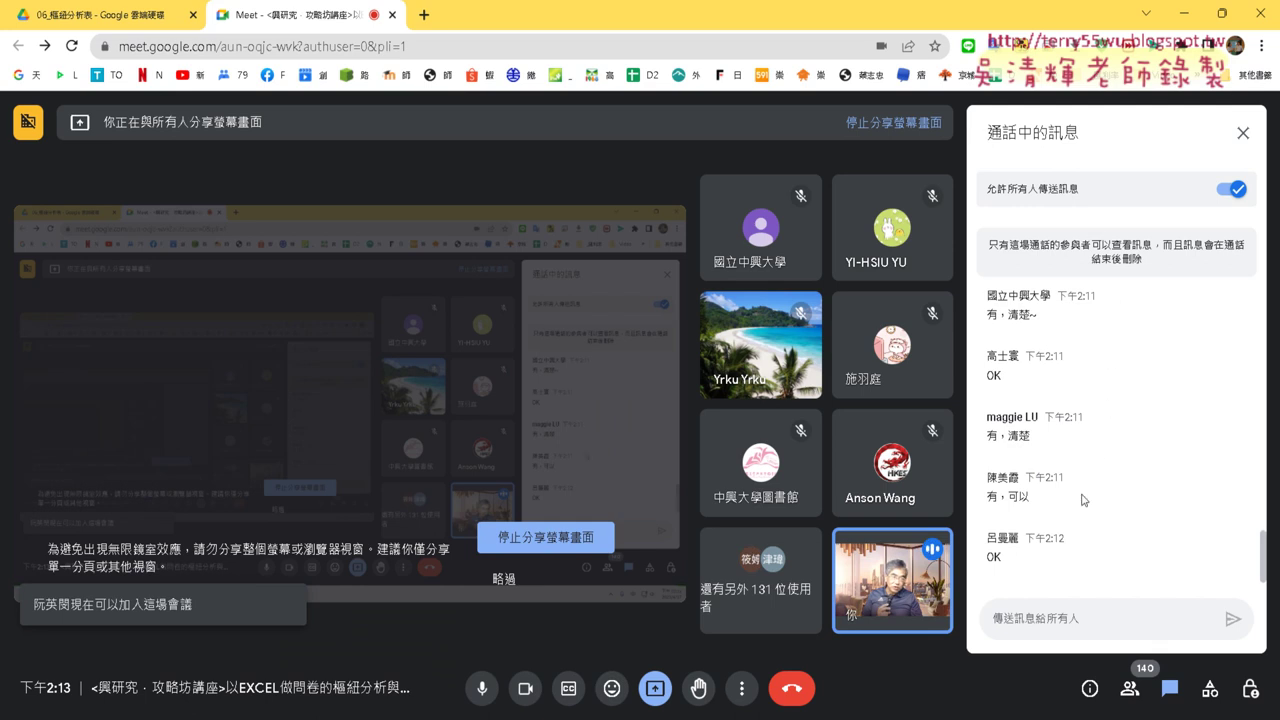
- Minimize the Meet window and reopen the browser on the 06_樞紐分析表 Google Drive folder
scroll(1075, 340, "up", 3)
scroll(1075, 340, "up", 3)
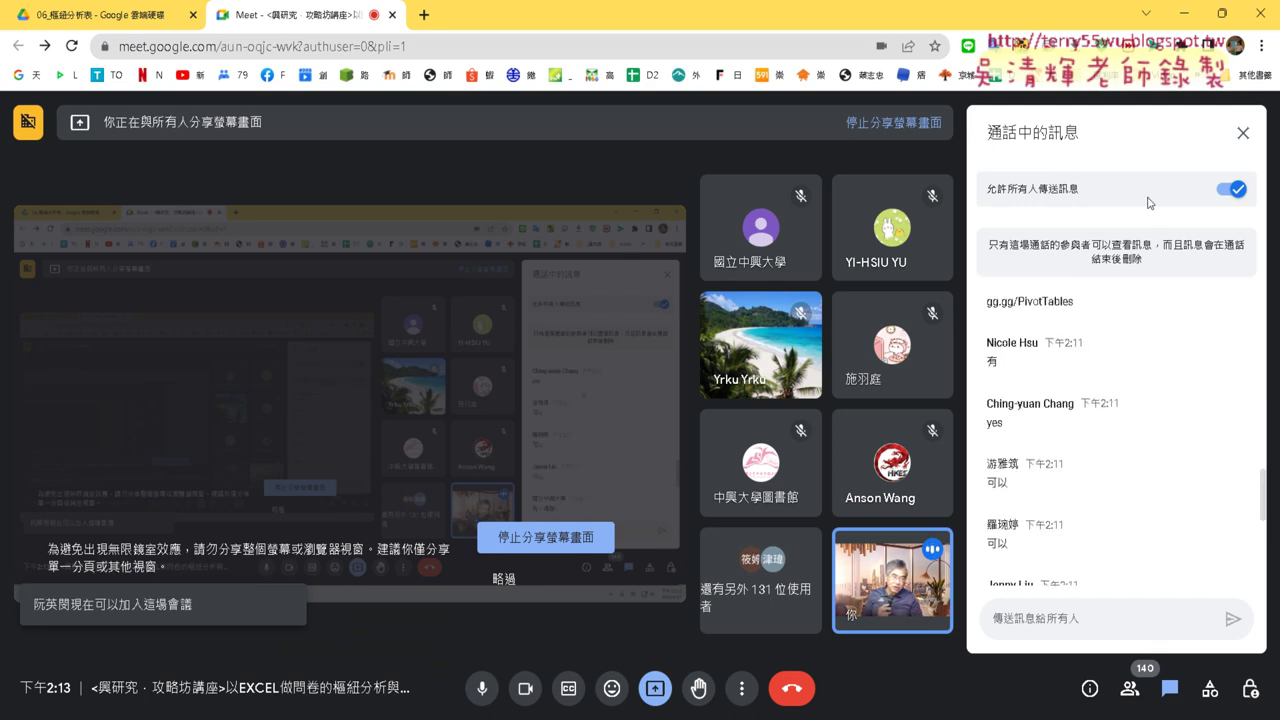
left_click(1186, 14)
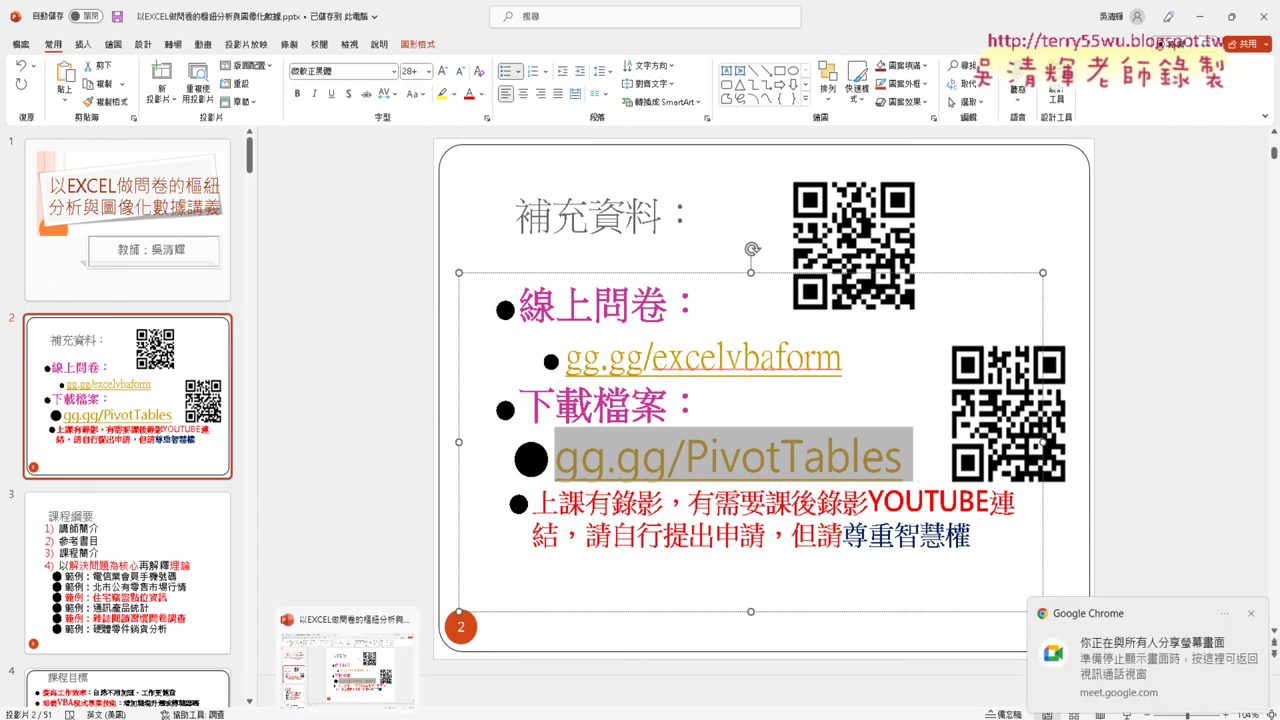
mouse_move(289, 719)
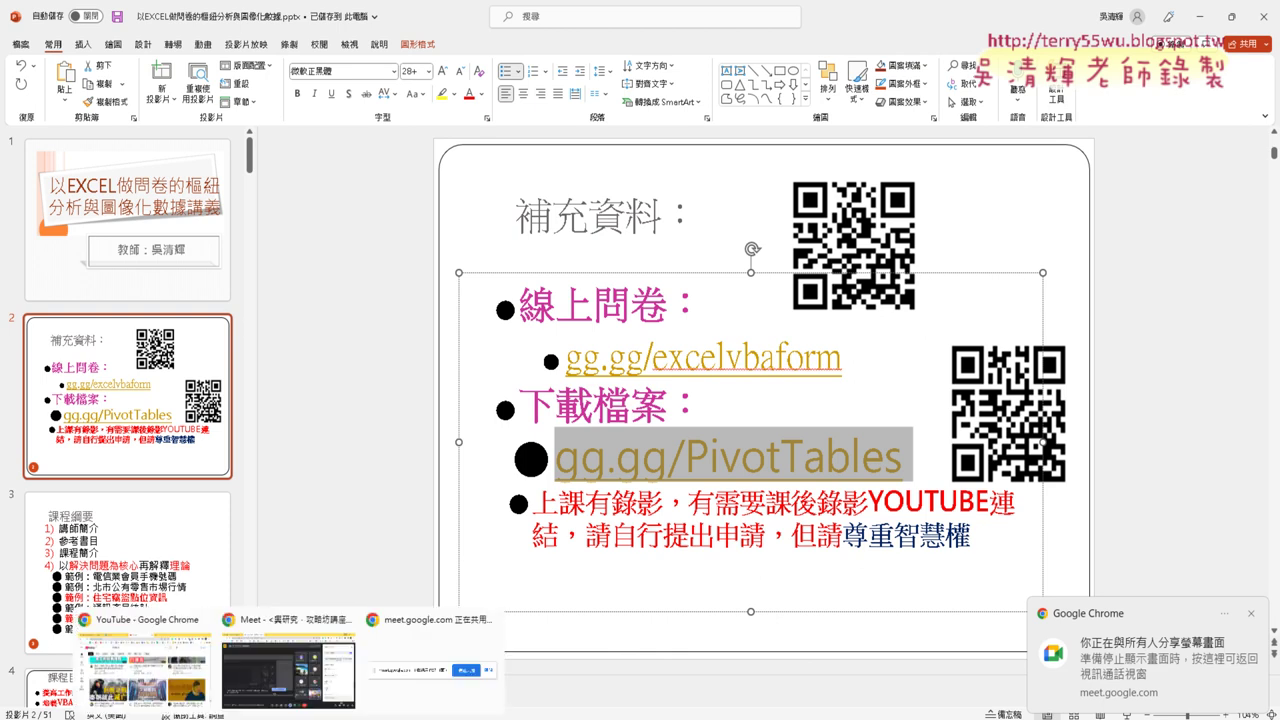
left_click(338, 681)
left_click(140, 12)
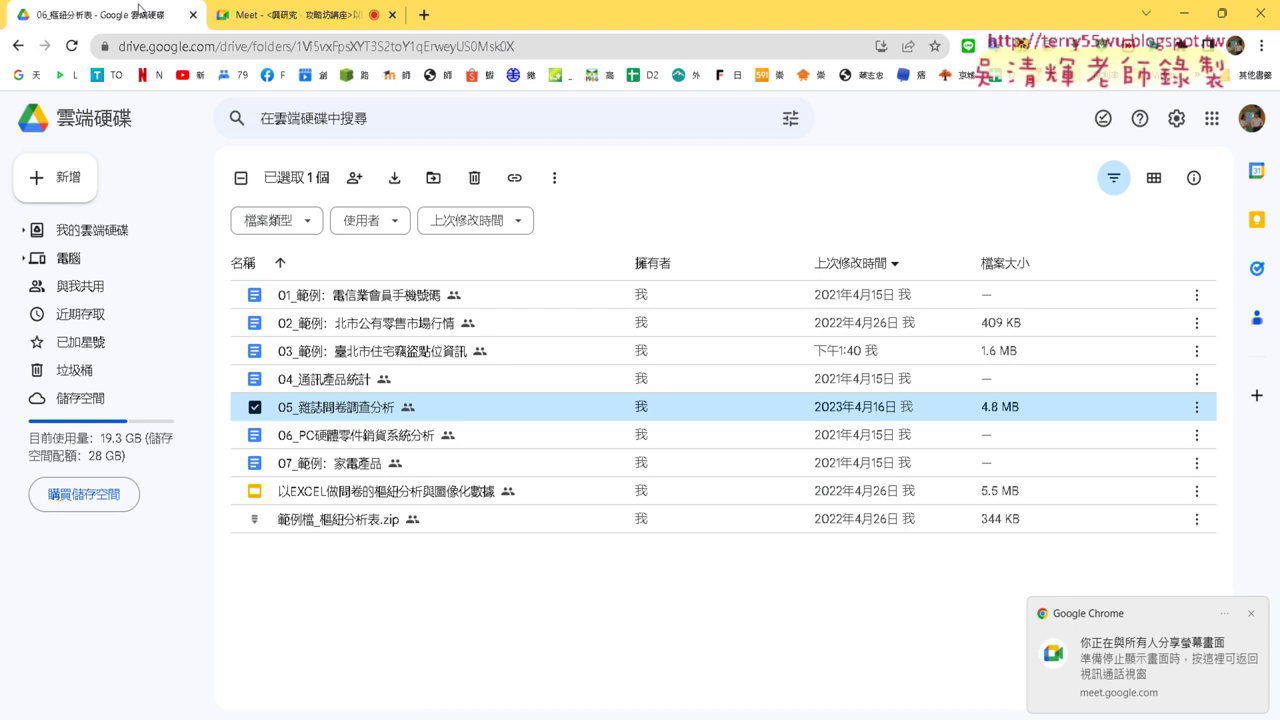
- Select 範例檔_樞紐分析表.zip in Drive, then return via Meet to PowerPoint's 課程綱要 slide
left_click(355, 520)
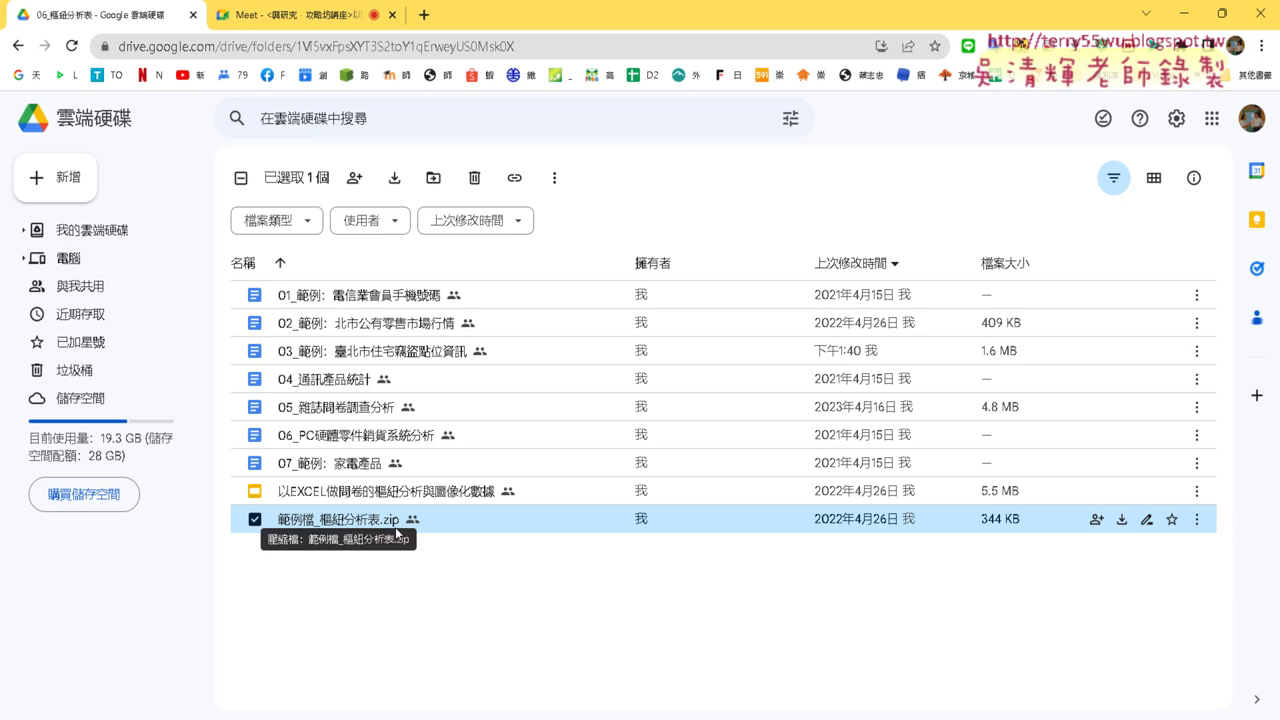
left_click(266, 24)
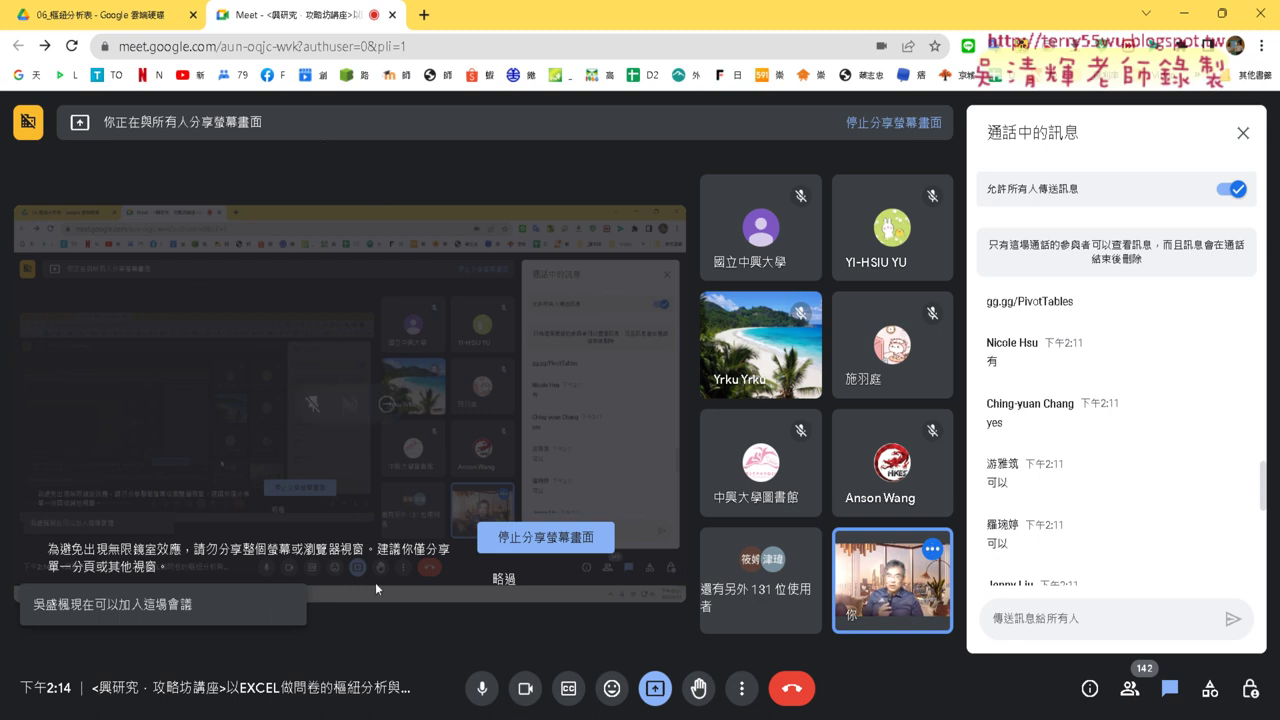
left_click(350, 600)
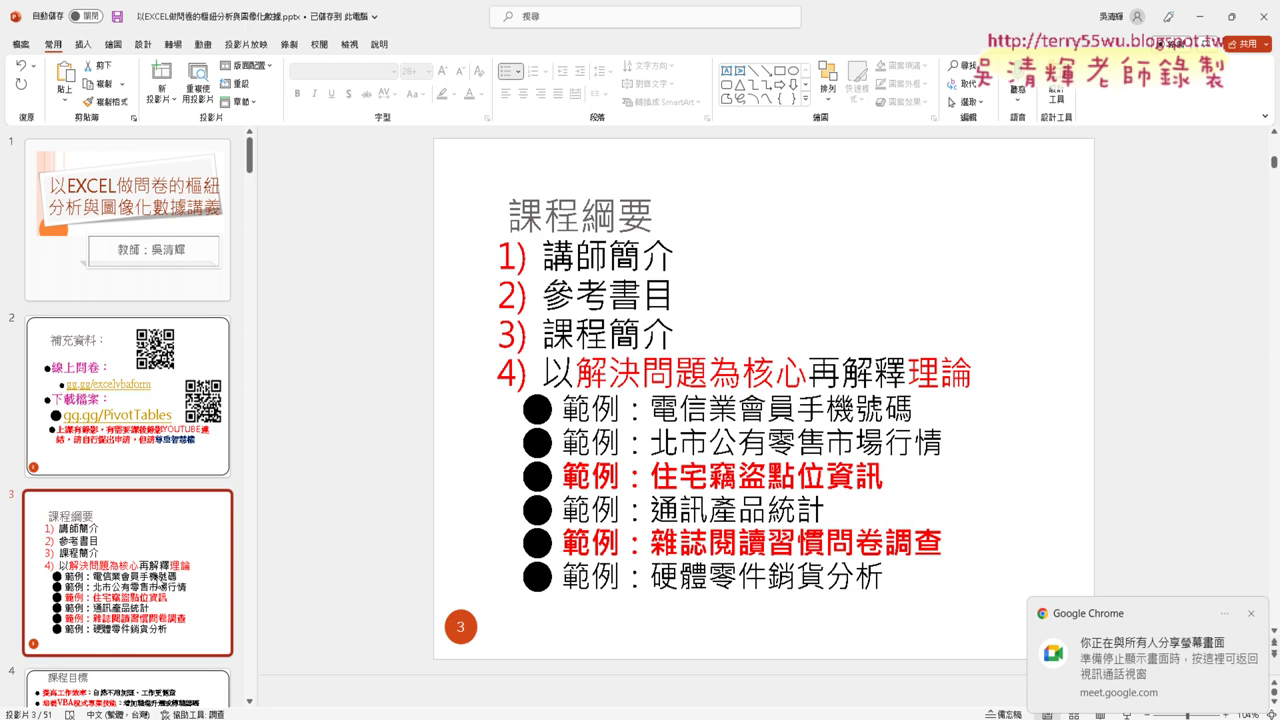
left_click_drag(652, 551, 853, 555)
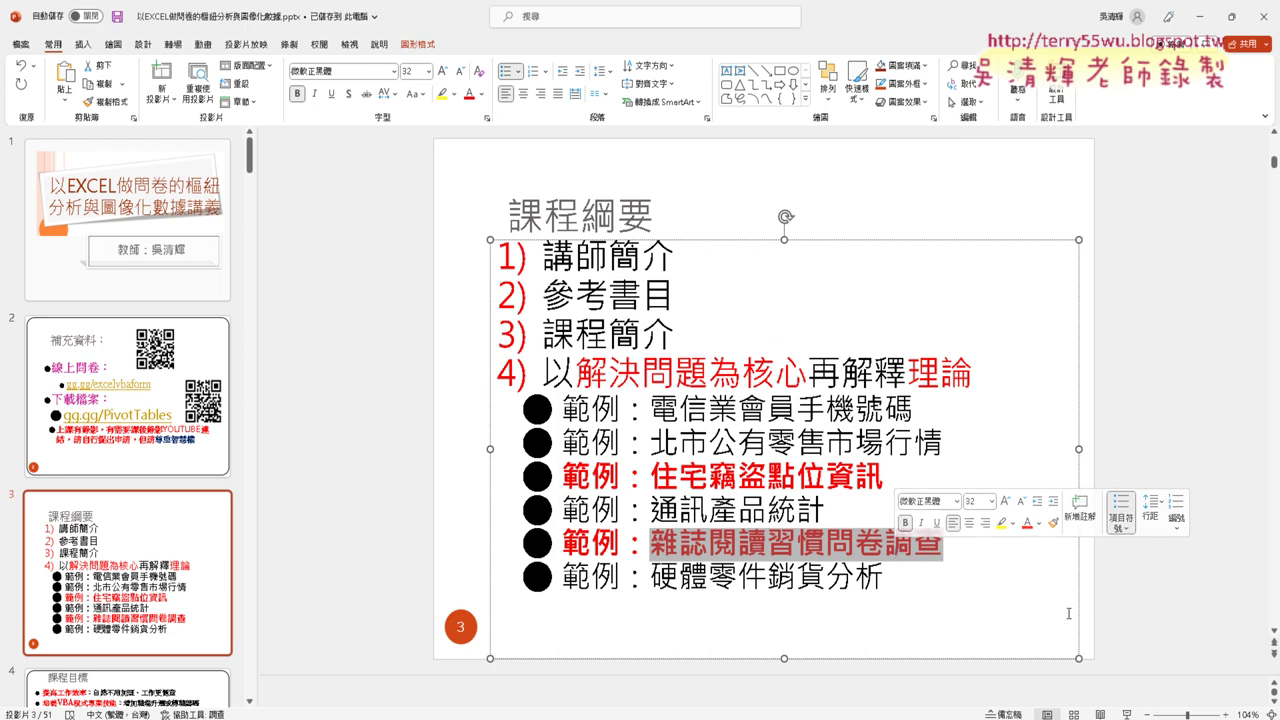
left_click(1173, 653)
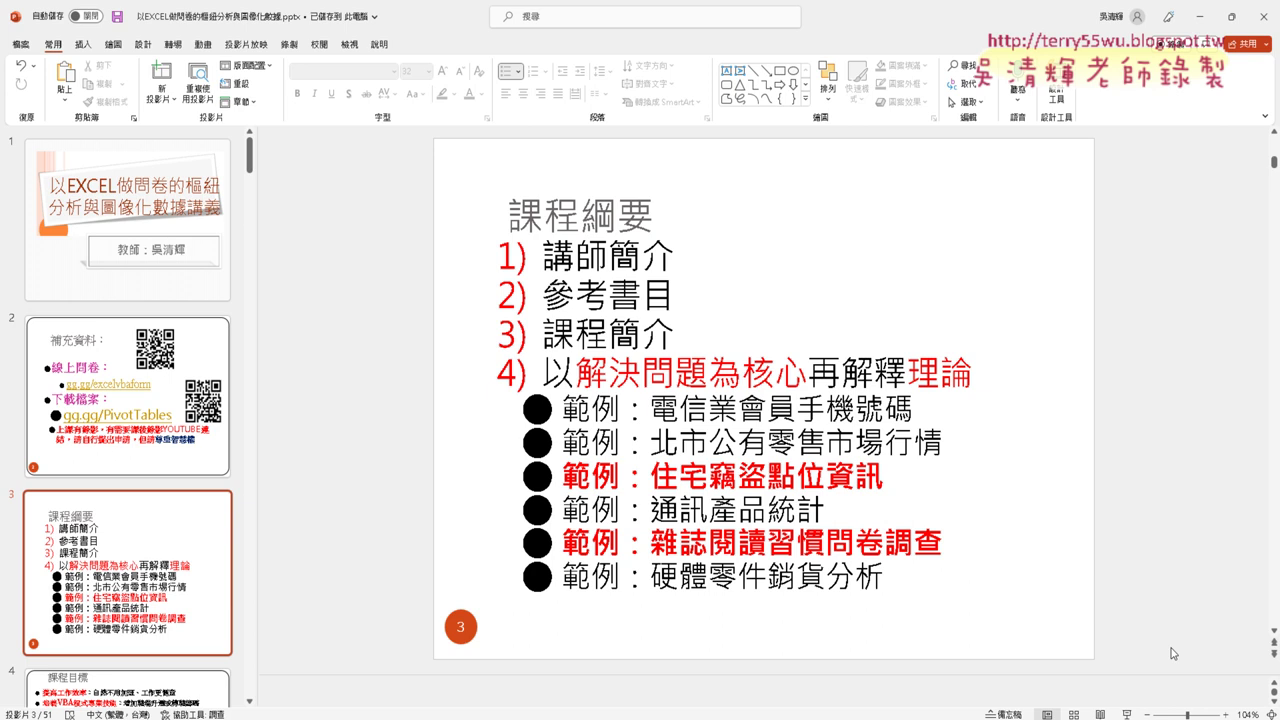
- Scroll down to slide 4, the 課程目標 course goals slide
scroll(995, 531, "down", 1)
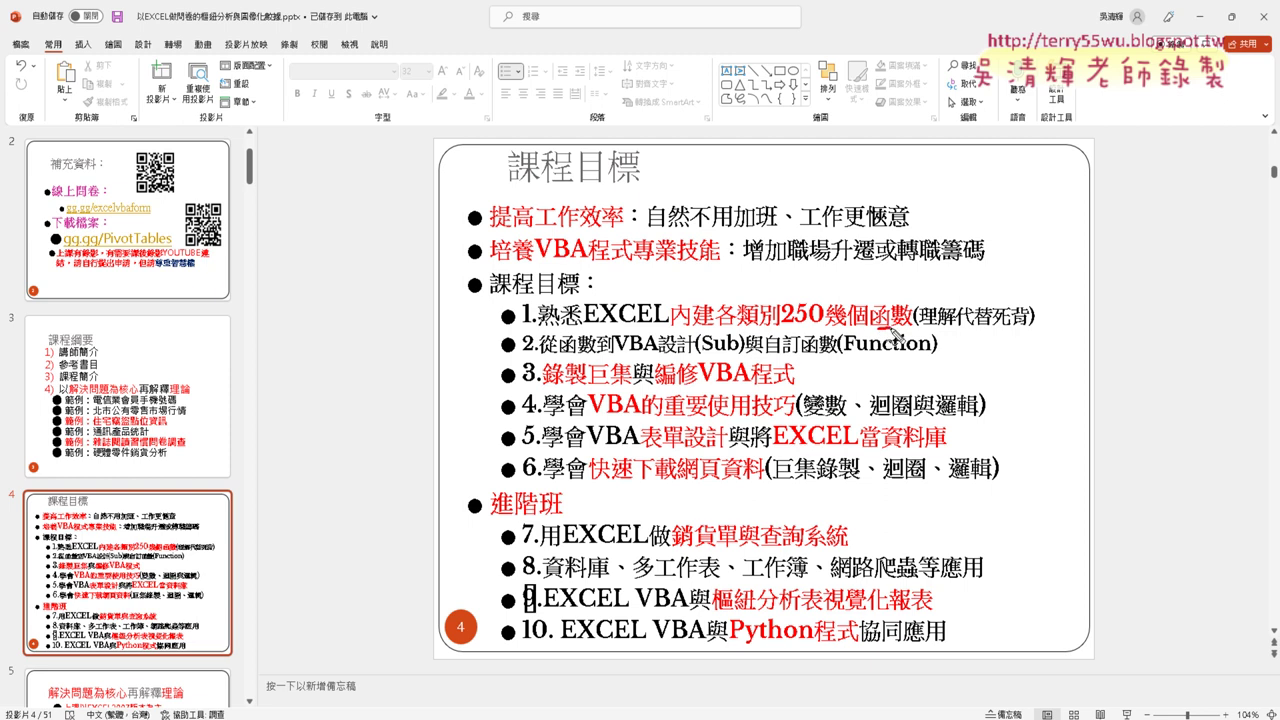
- Underline 函數, 巨集 and EXCEL in red ink, then erase all the ink from slide 4
left_click_drag(893, 333, 926, 328)
left_click_drag(620, 366, 664, 370)
left_click_drag(586, 328, 688, 326)
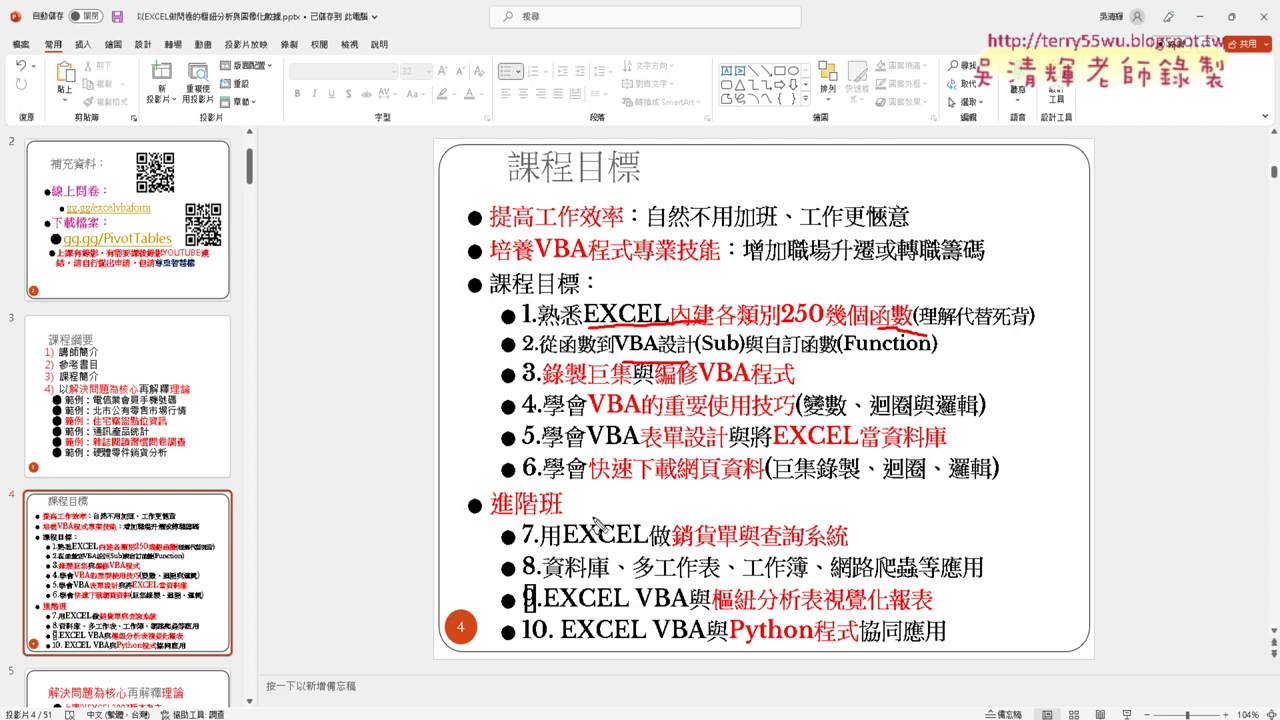
key("Escape")
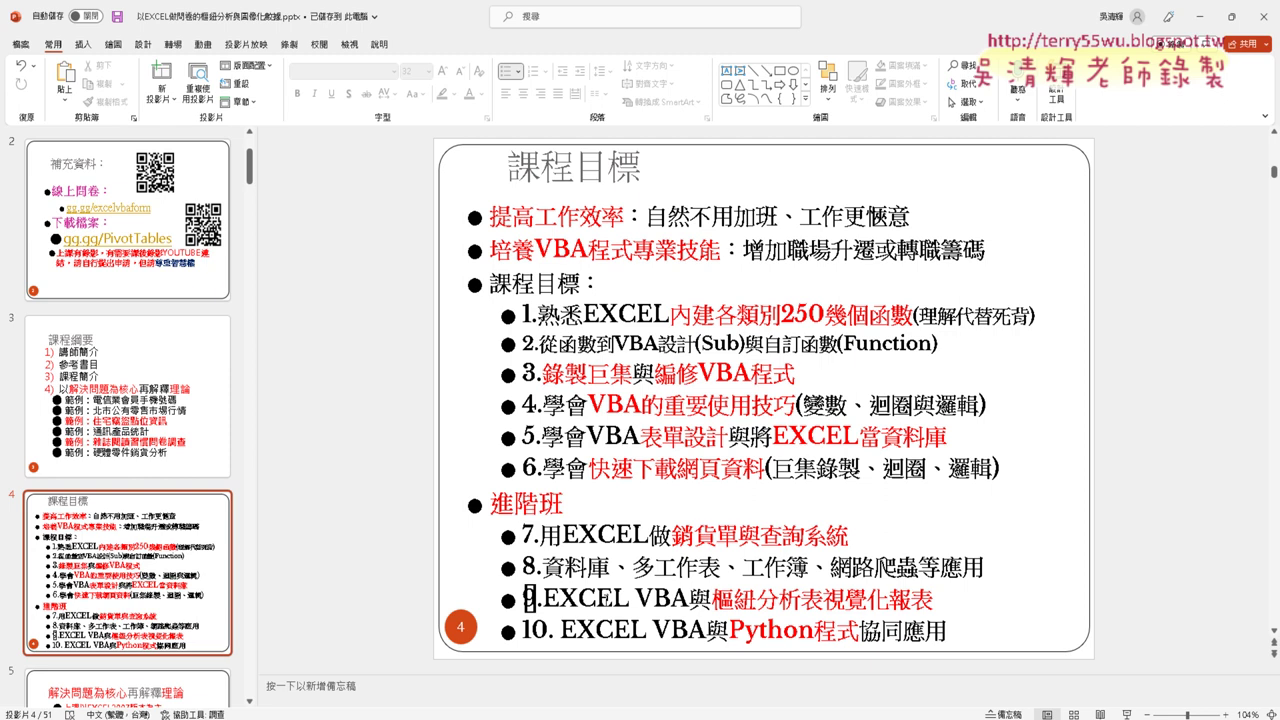
- Scroll to slide 5, which lists the six worked examples and their techniques
scroll(606, 600, "down", 1)
scroll(606, 600, "down", 2)
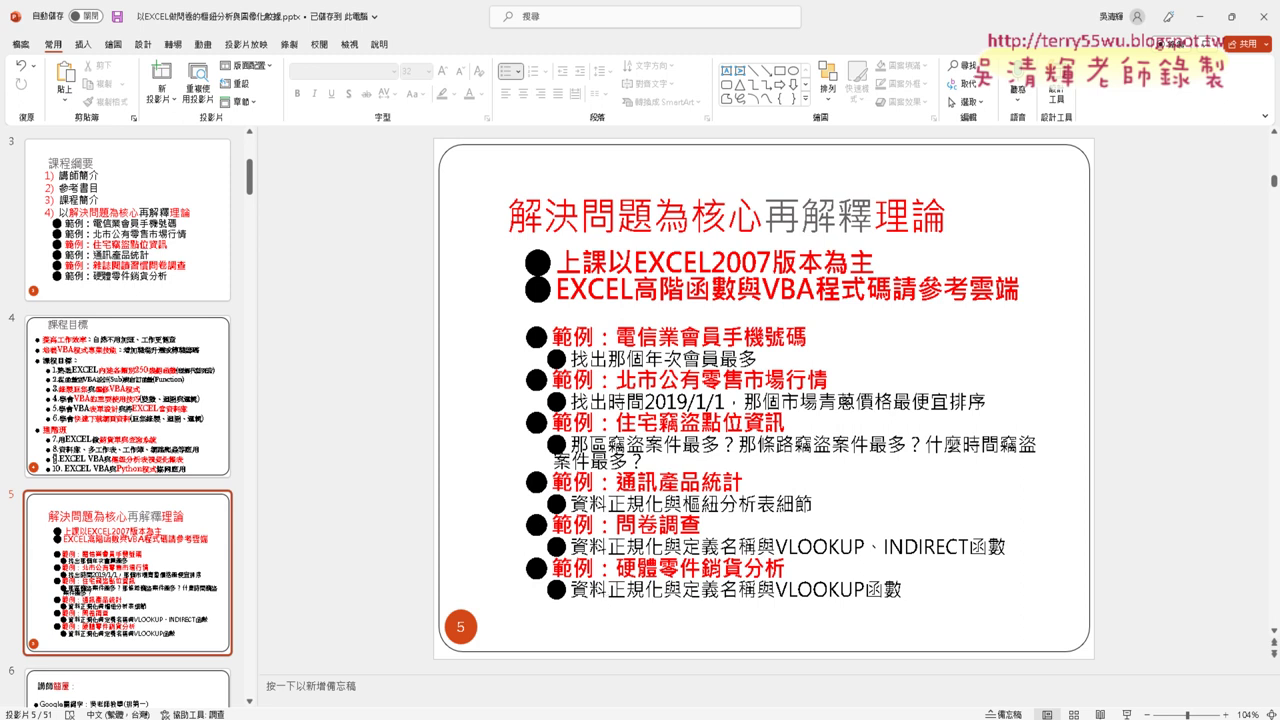
- Scroll the thumbnail pane and open slide 6, the 講師簡歷 instructor biography
scroll(135, 682, "down", 2)
left_click(153, 636)
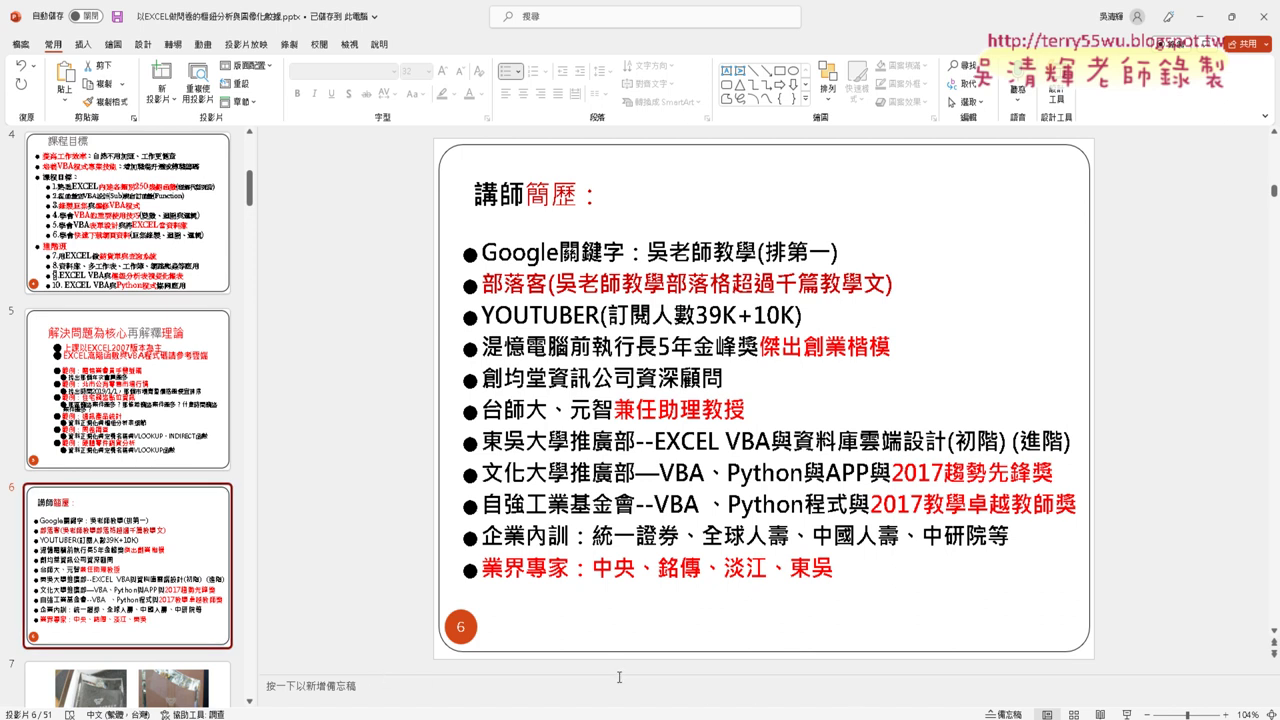
- Drag the notes divider down to collapse the Notes pane below slide 6
left_click_drag(619, 677, 605, 700)
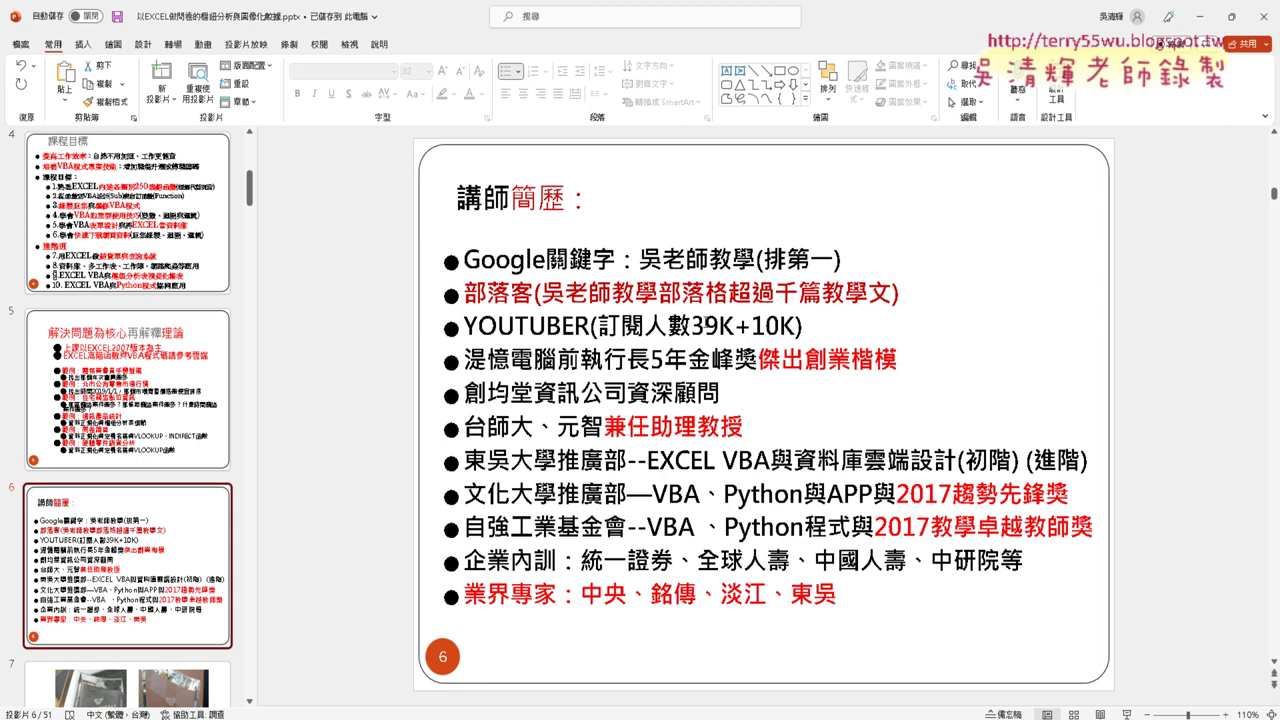
- Highlight the 39K subscriber figure on slide 6, then the 10K figure
left_click_drag(692, 326, 735, 334)
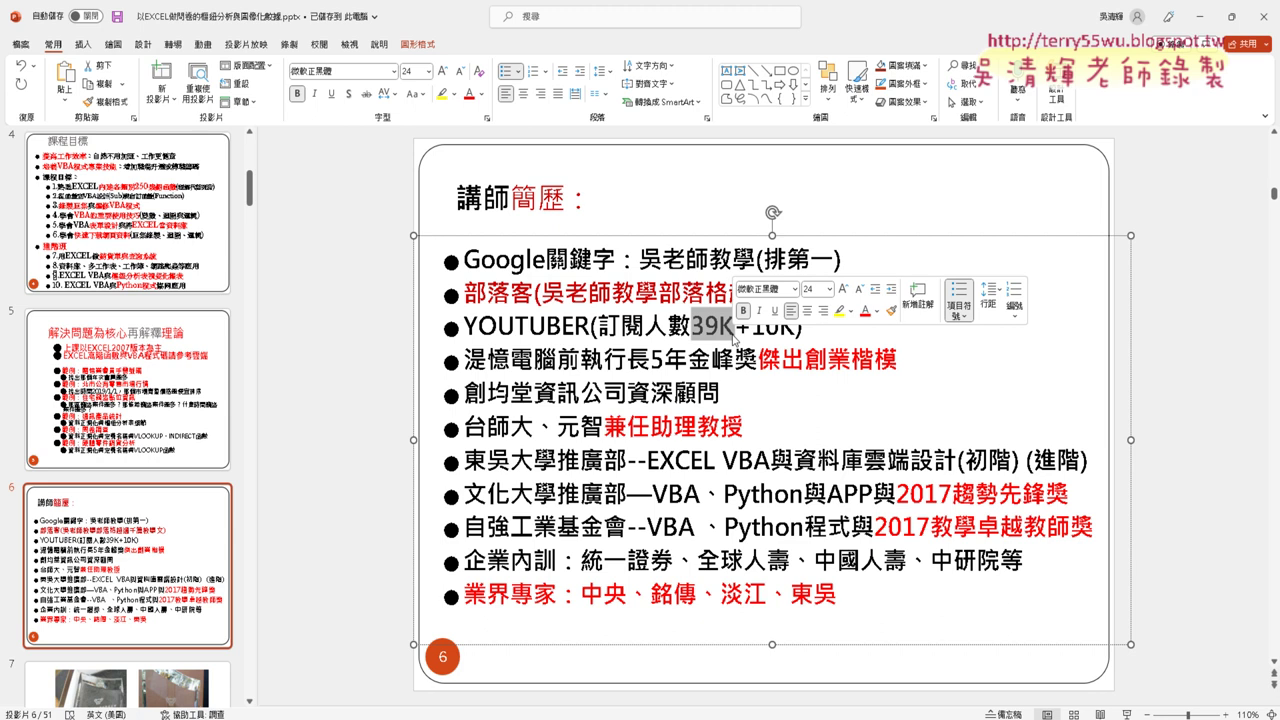
left_click(705, 327)
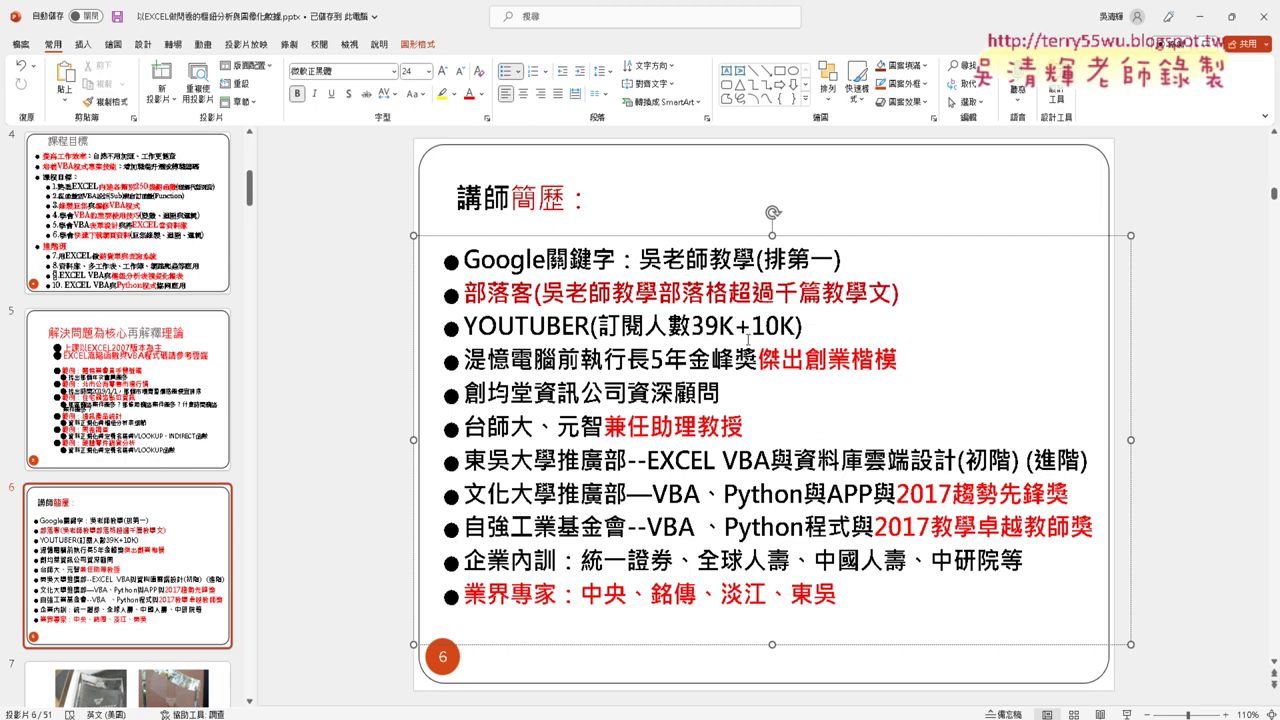
left_click_drag(736, 327, 692, 327)
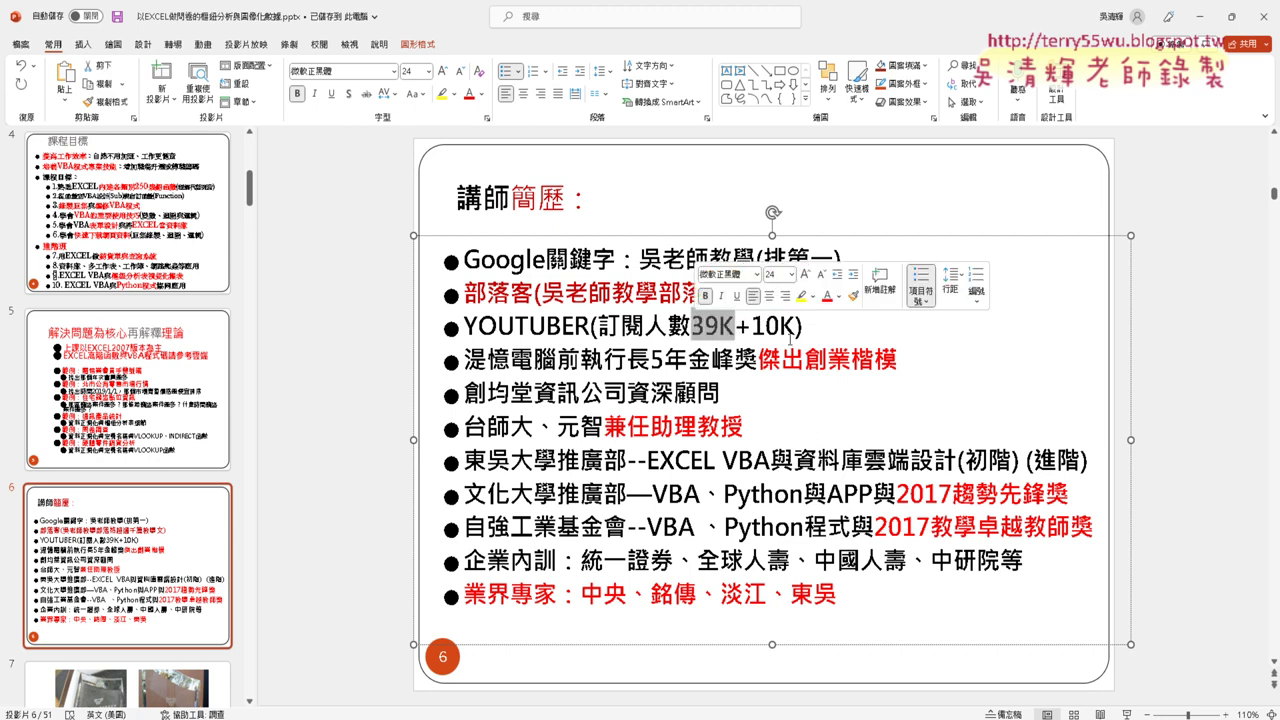
left_click_drag(800, 327, 752, 327)
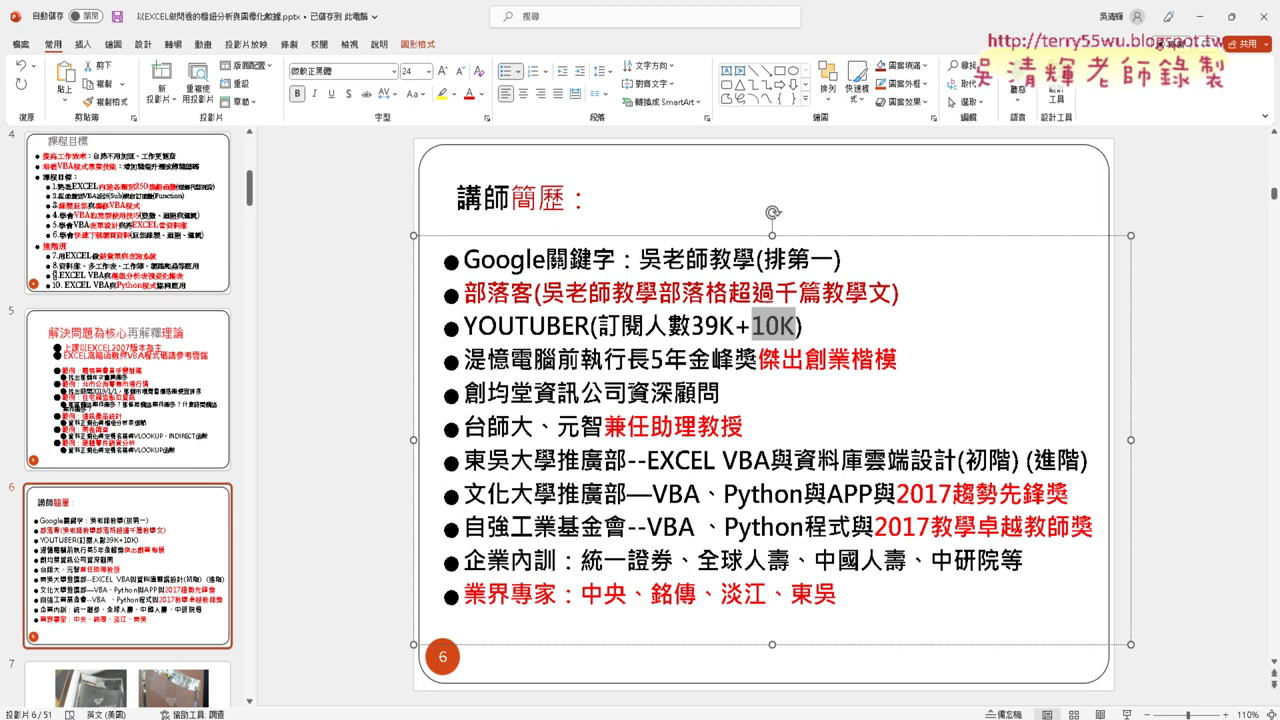
- Scroll to slide 7, 自強工業基金會教學卓越獎項, with the two trophy photos
scroll(632, 392, "down", 1)
scroll(632, 392, "down", 1)
scroll(632, 392, "up", 1)
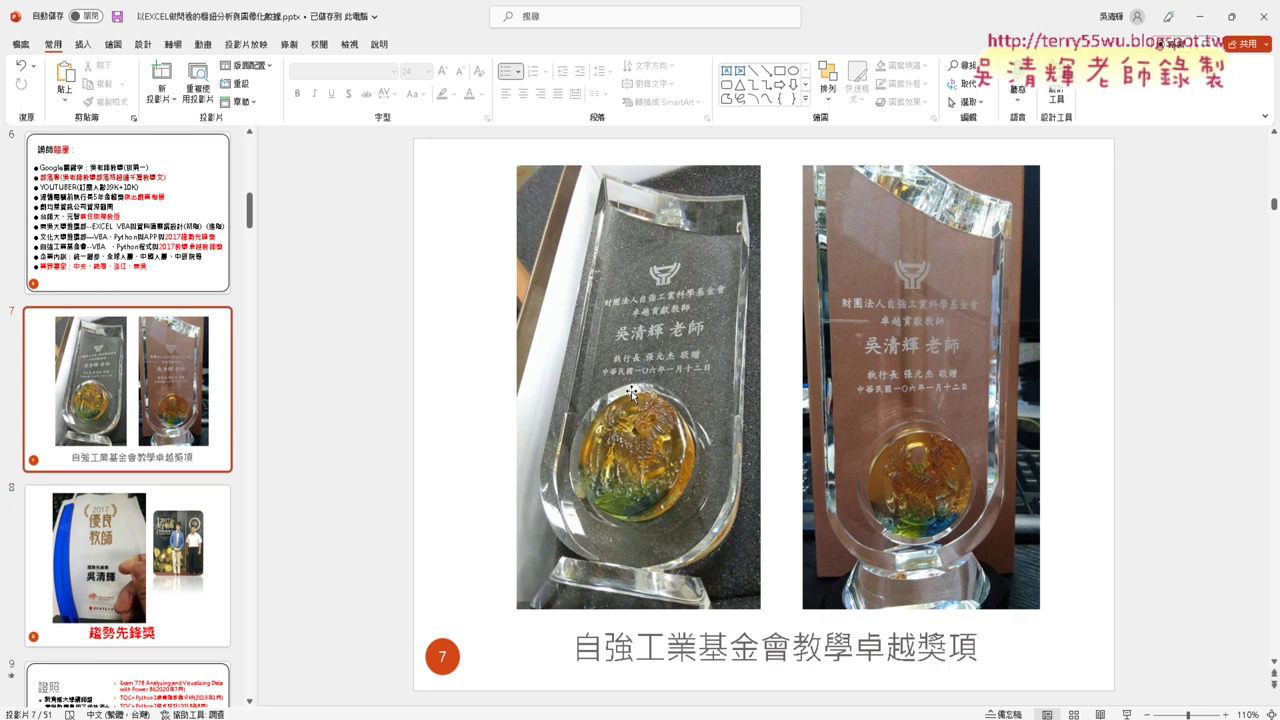
- Scroll past slide 8 and bring up slide 9, 證照, listing the instructor's certifications
scroll(632, 392, "down", 1)
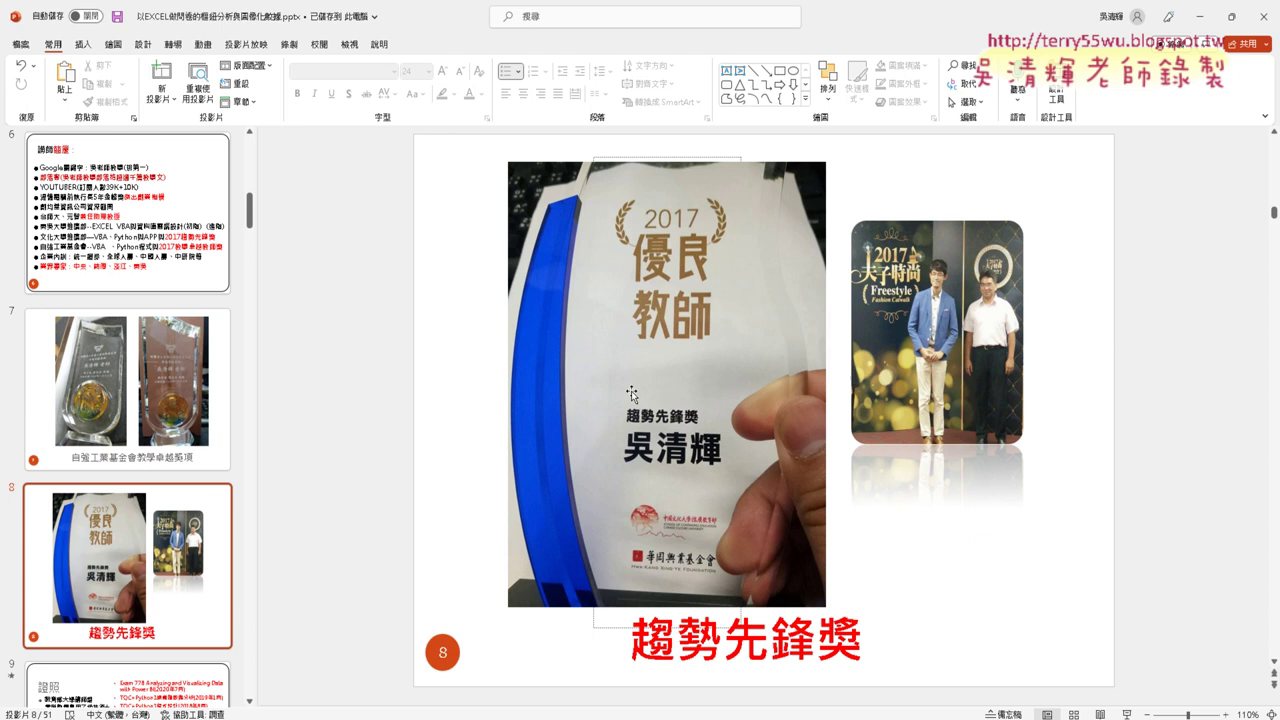
scroll(632, 392, "down", 1)
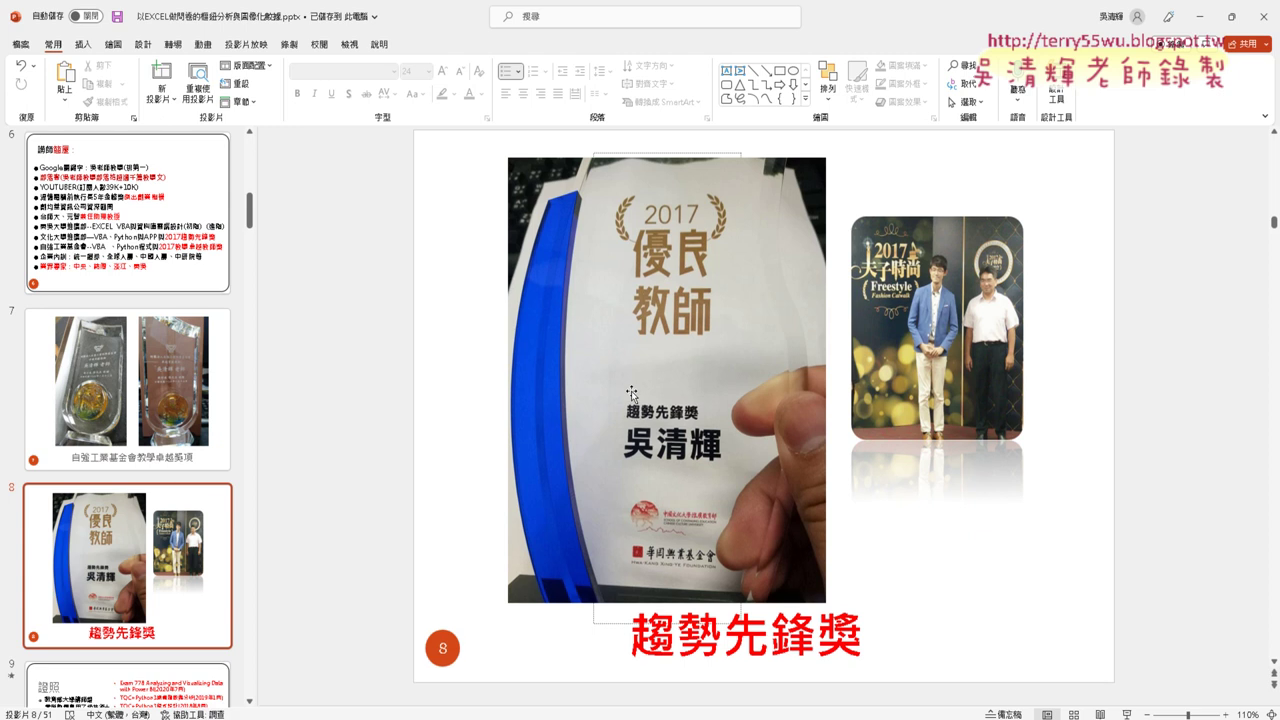
scroll(632, 392, "down", 2)
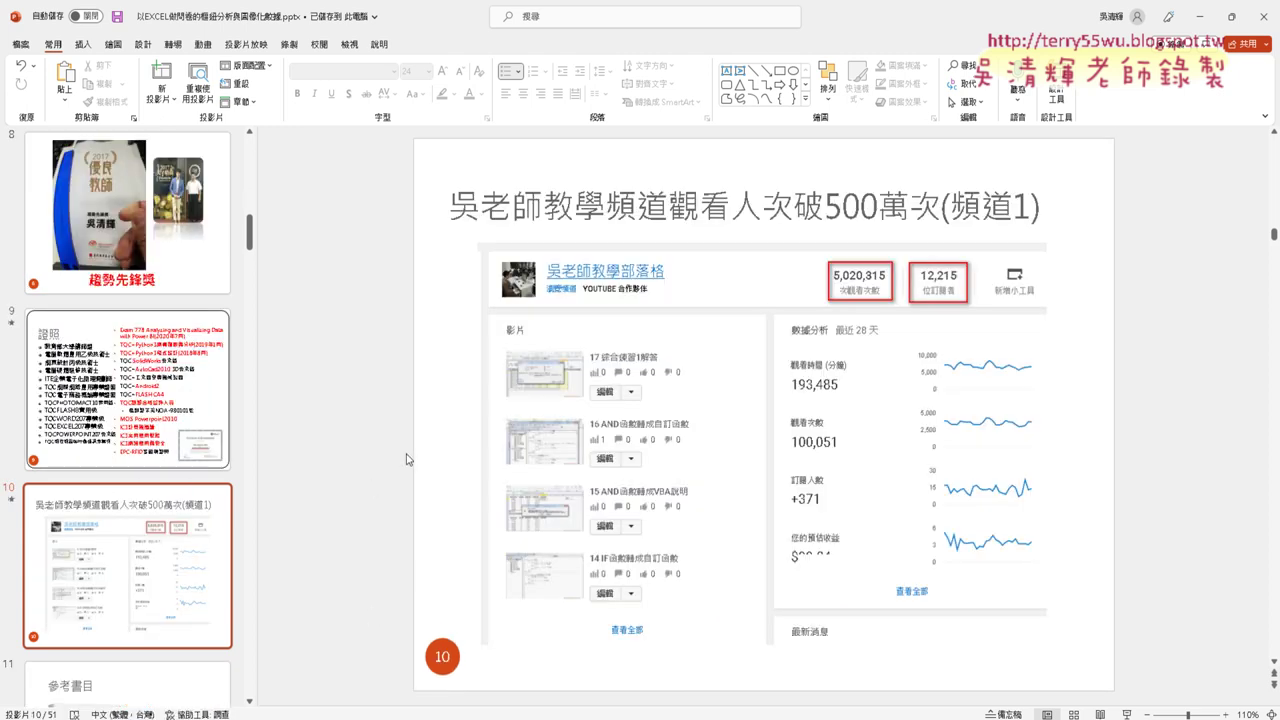
left_click(120, 352)
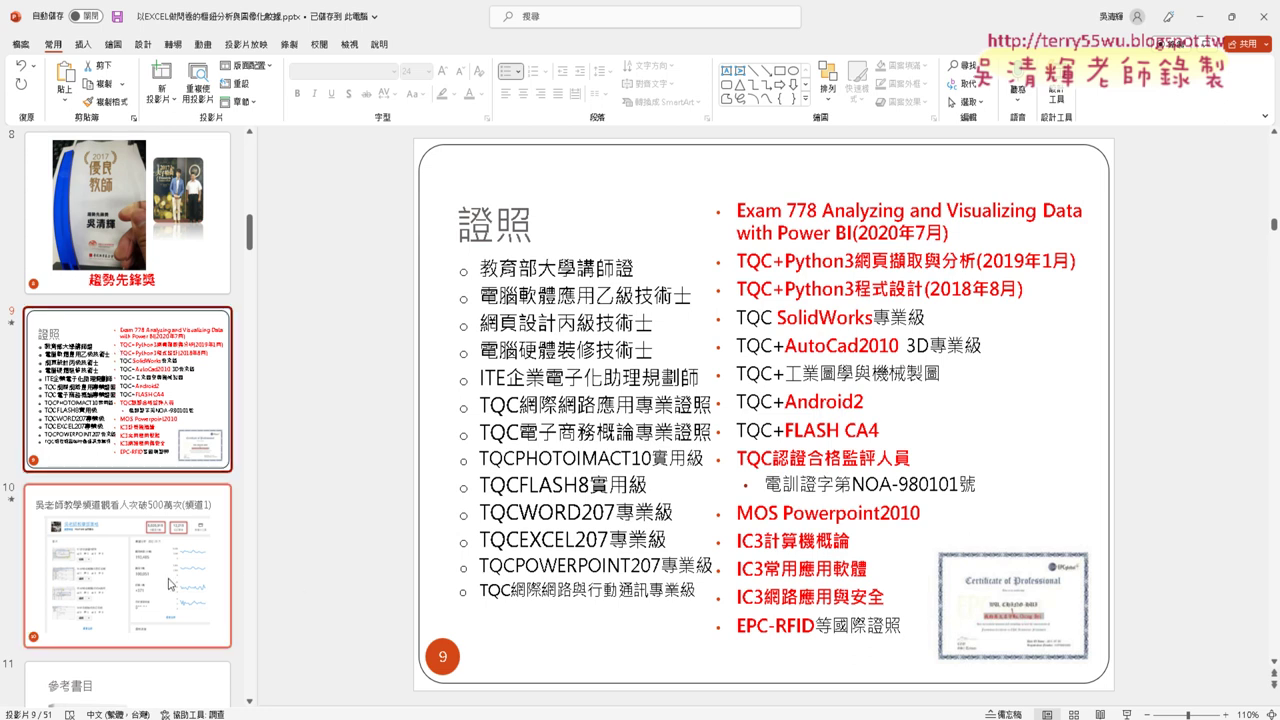
left_click(170, 584)
scroll(168, 584, "down", 1)
scroll(169, 584, "down", 1)
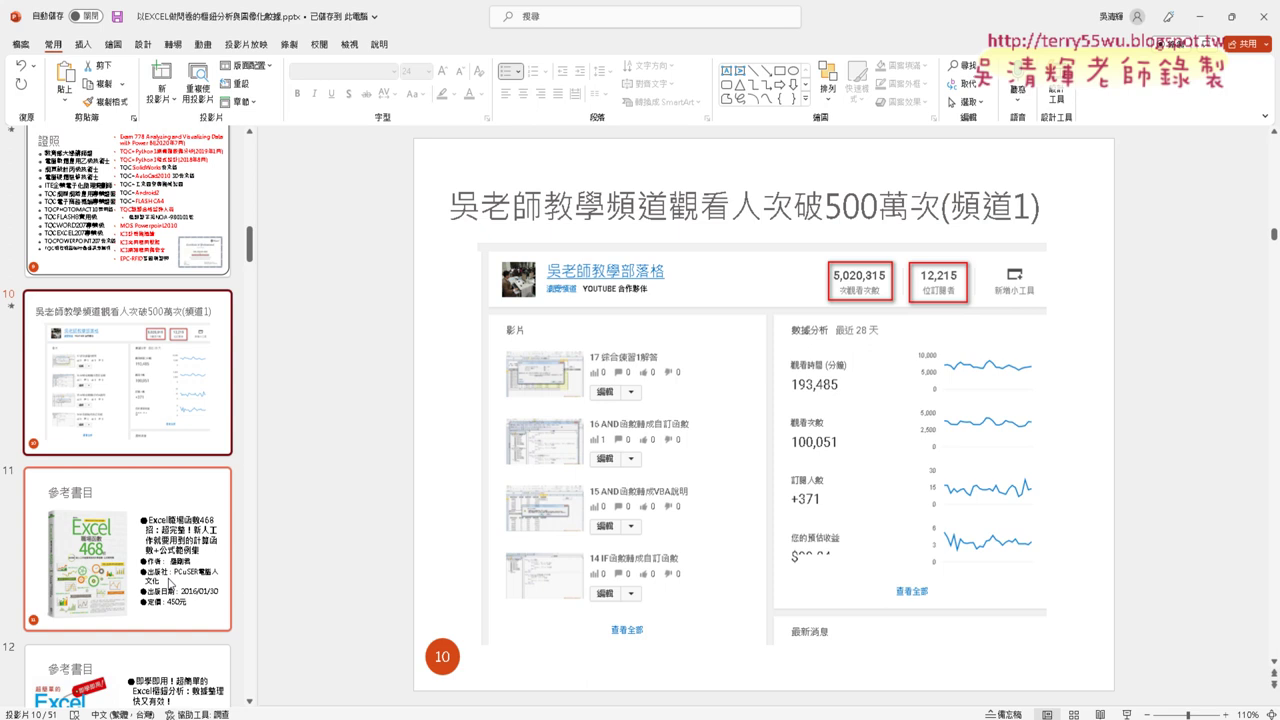
- Show slide 11, 參考書目, presenting the book Excel職場函數468招 priced at 450元
left_click(170, 582)
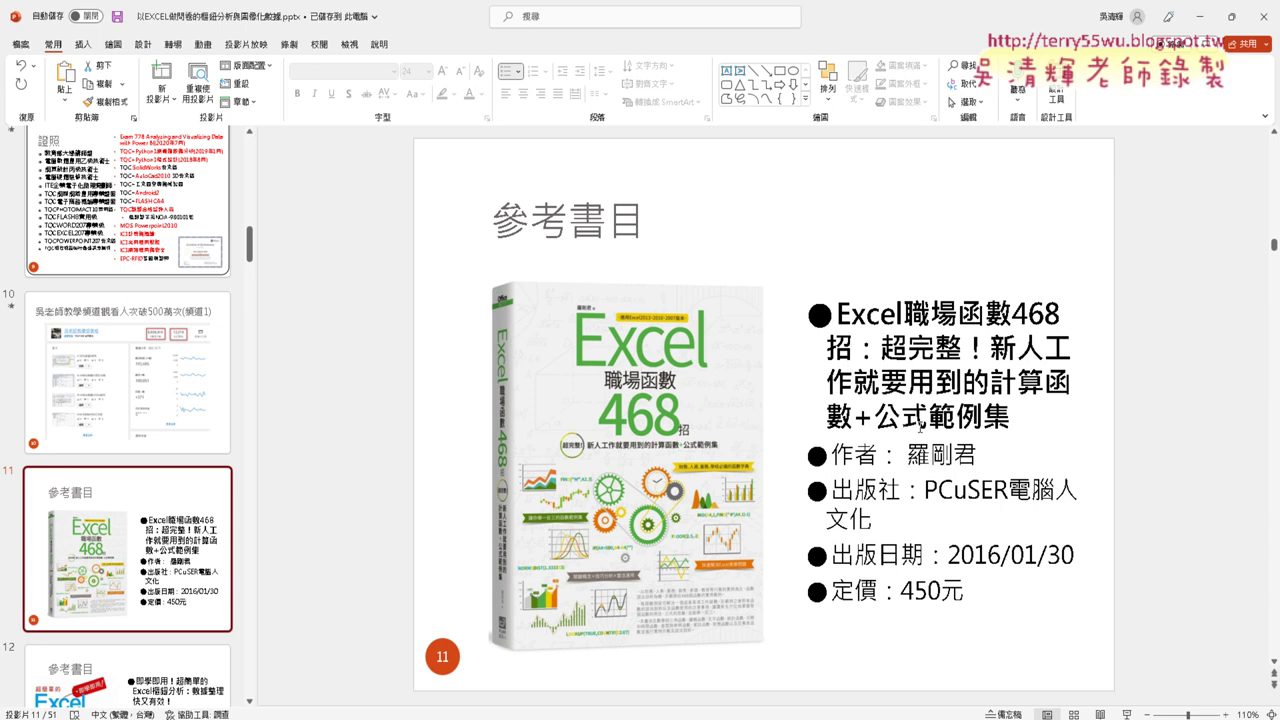
- Scroll to slide 13 and back to slide 12, the 超簡單的Excel樞紐分析 reference from 旗標
scroll(920, 427, "down", 1)
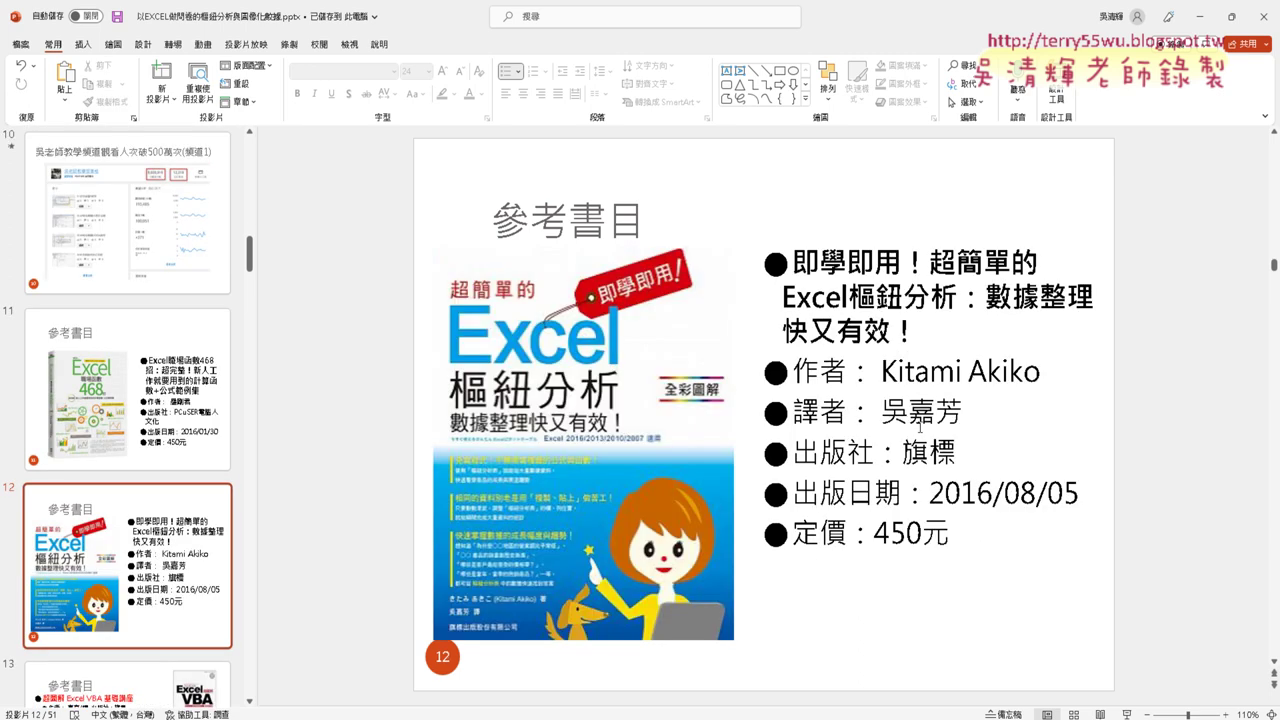
scroll(920, 427, "down", 1)
scroll(920, 427, "up", 1)
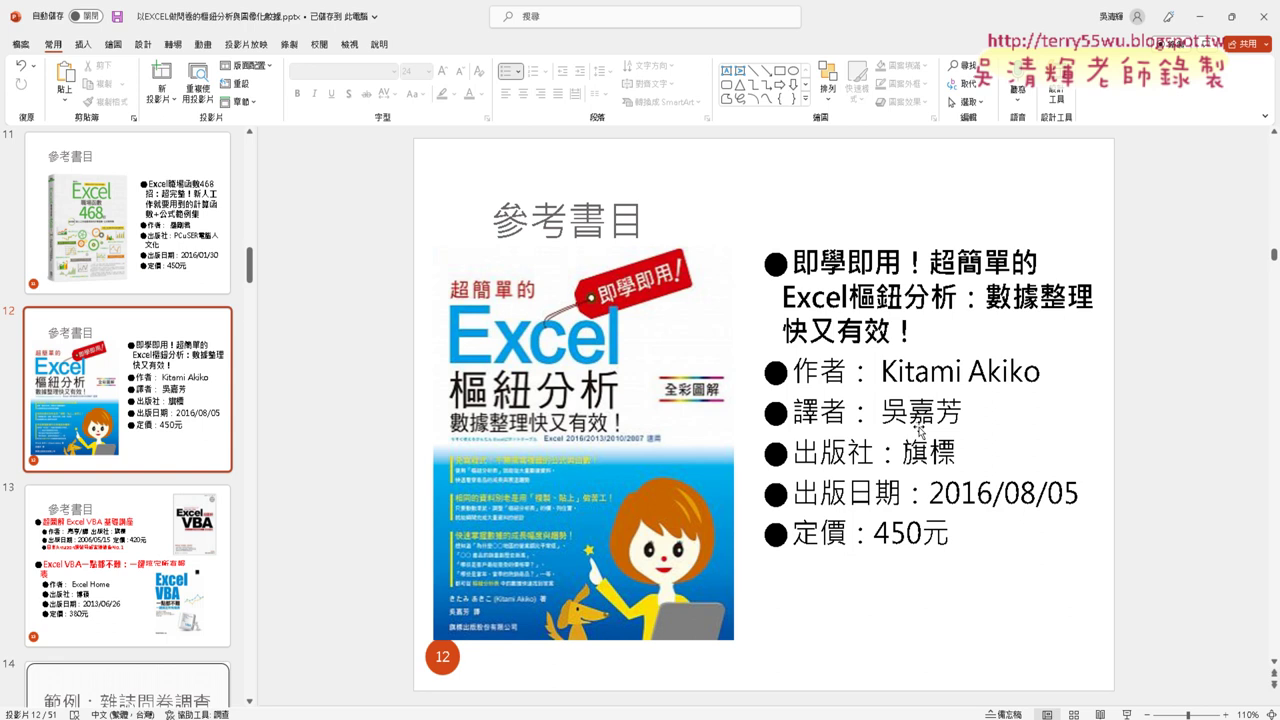
- Step from slide 13's Excel VBA books to slide 14, 範例：雜誌問卷調查
left_click(141, 556)
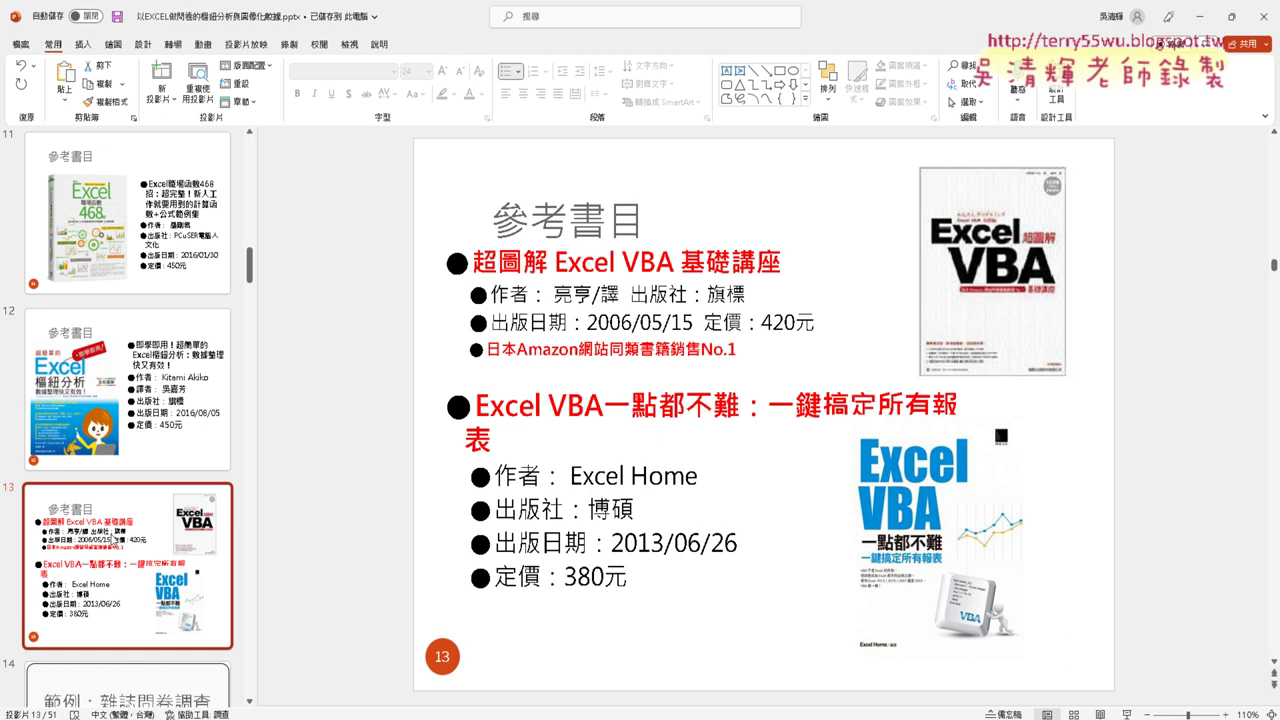
scroll(113, 538, "down", 2)
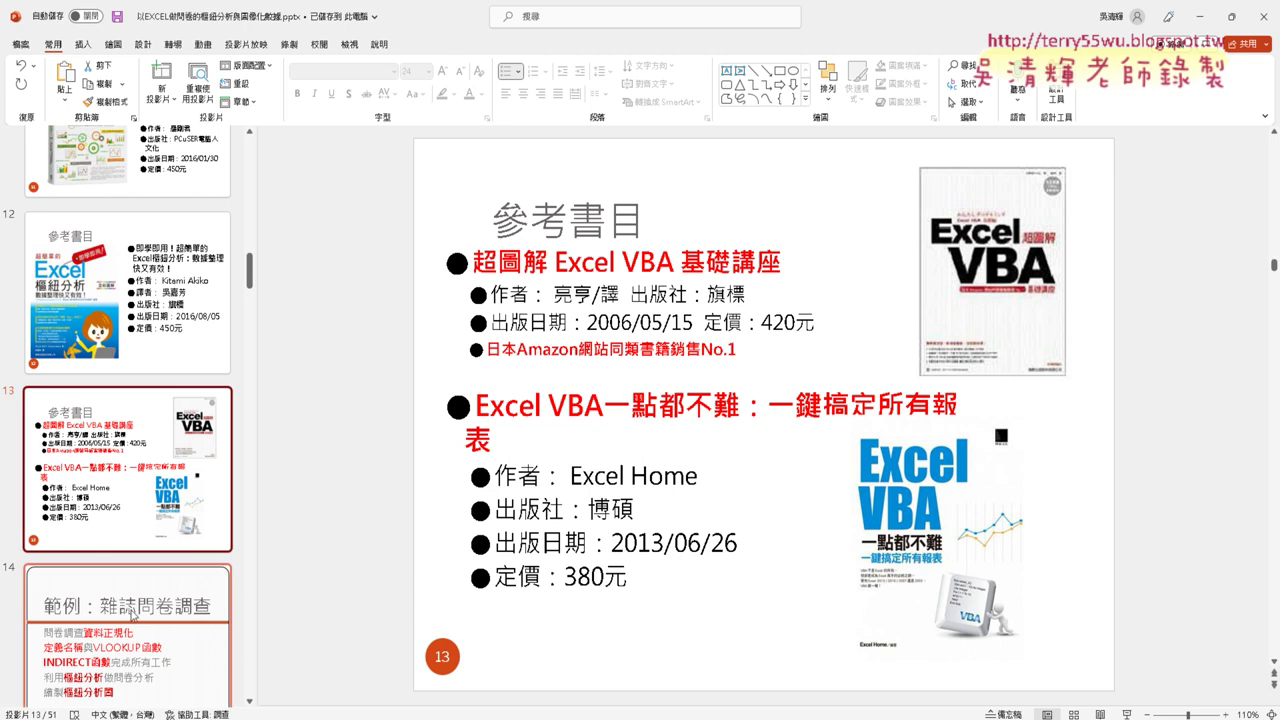
left_click(136, 672)
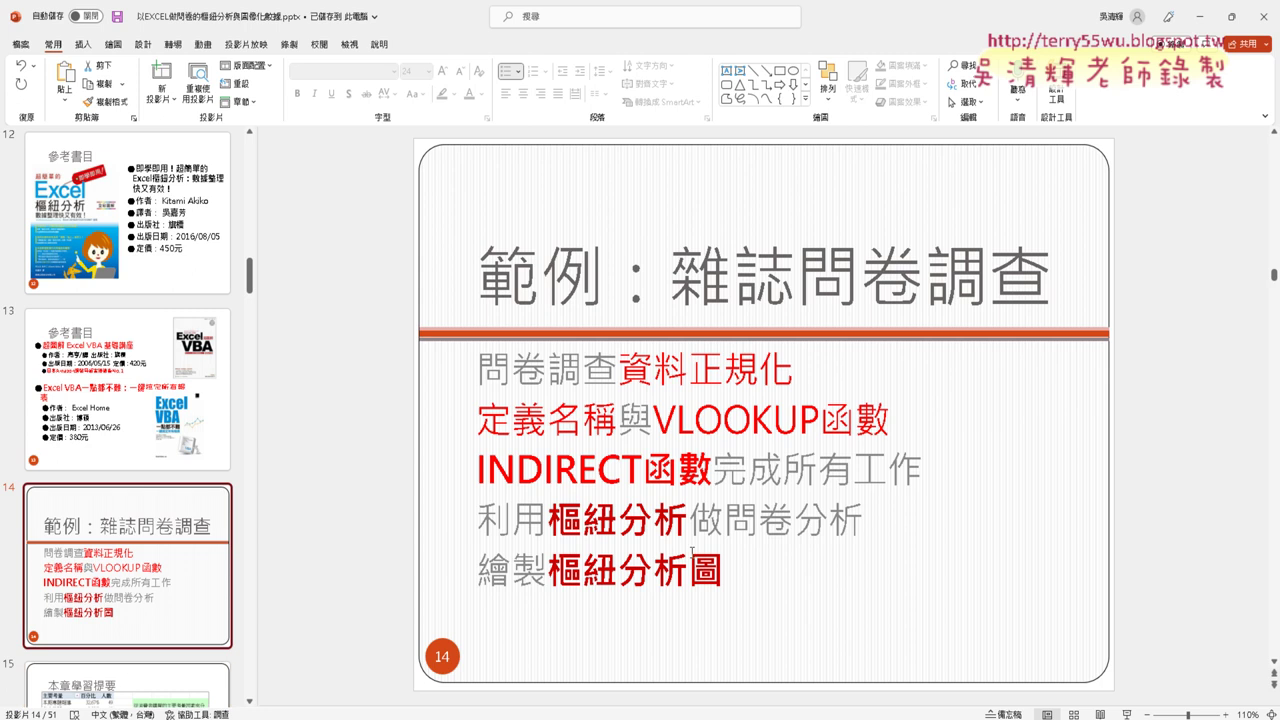
- Bring the Google Meet call window to the front from Chrome's taskbar preview
mouse_move(230, 719)
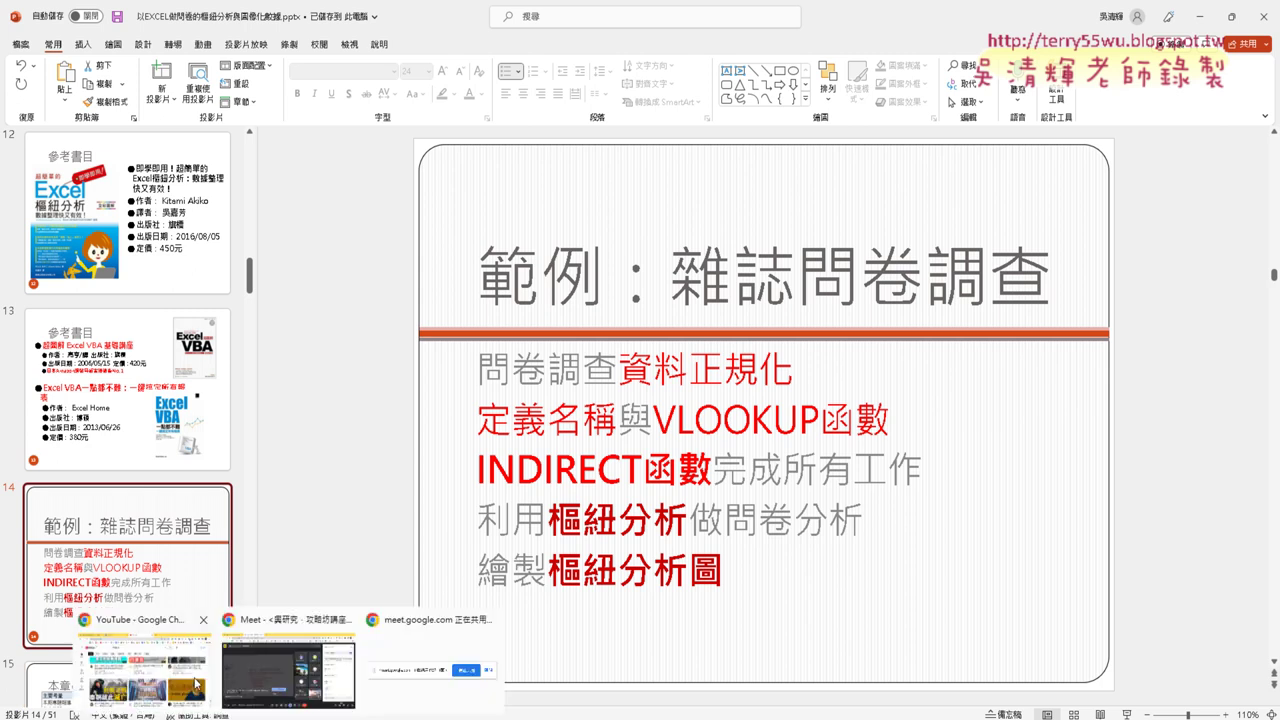
left_click(276, 681)
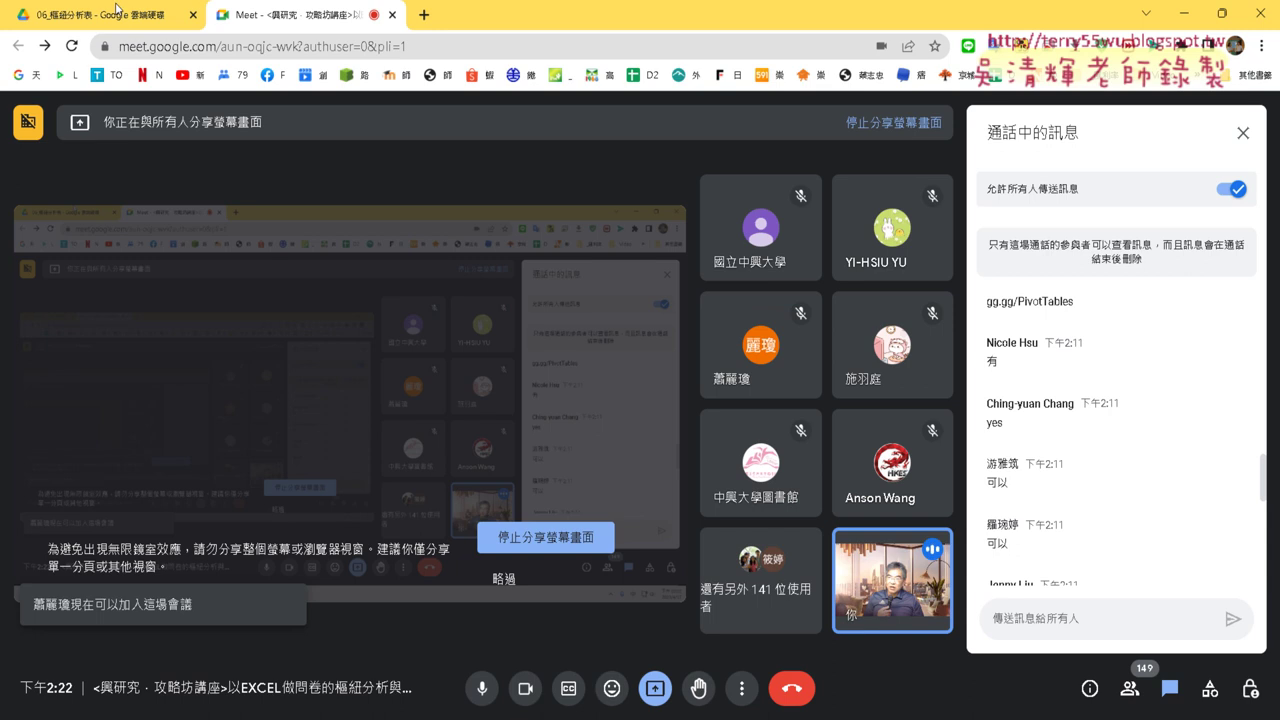
left_click(118, 12)
left_click(192, 48)
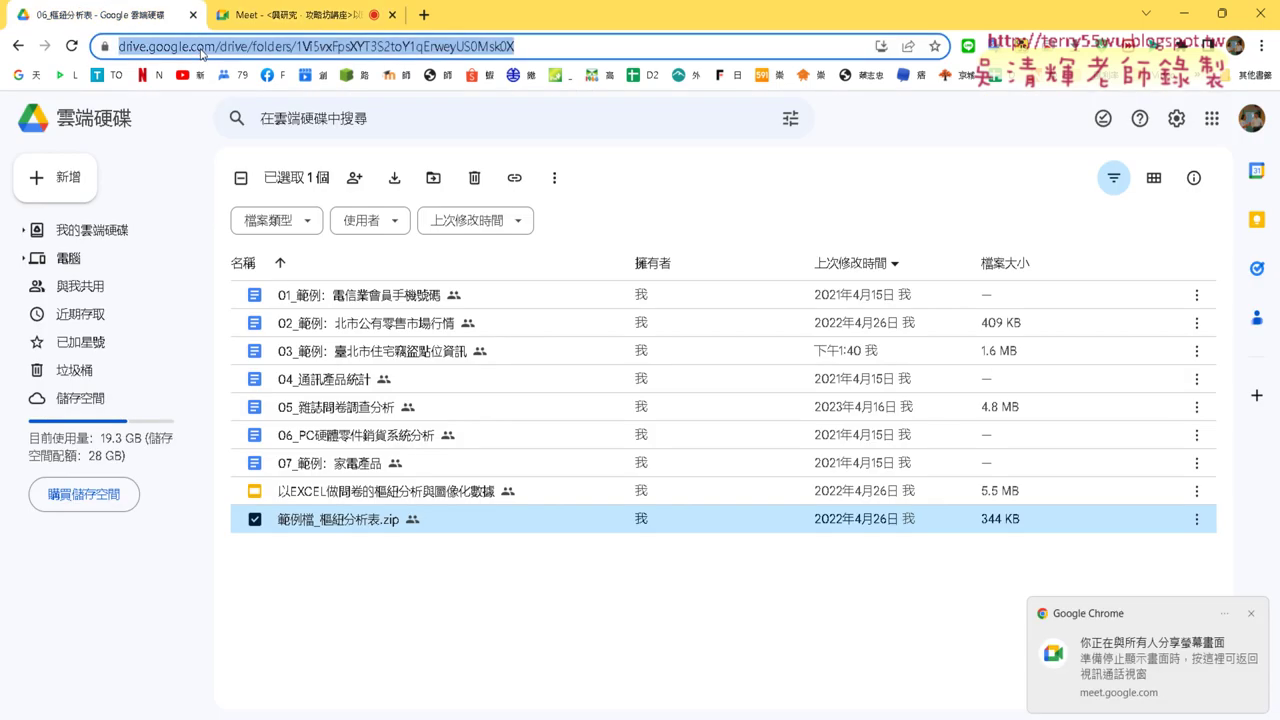
key("BackSpace")
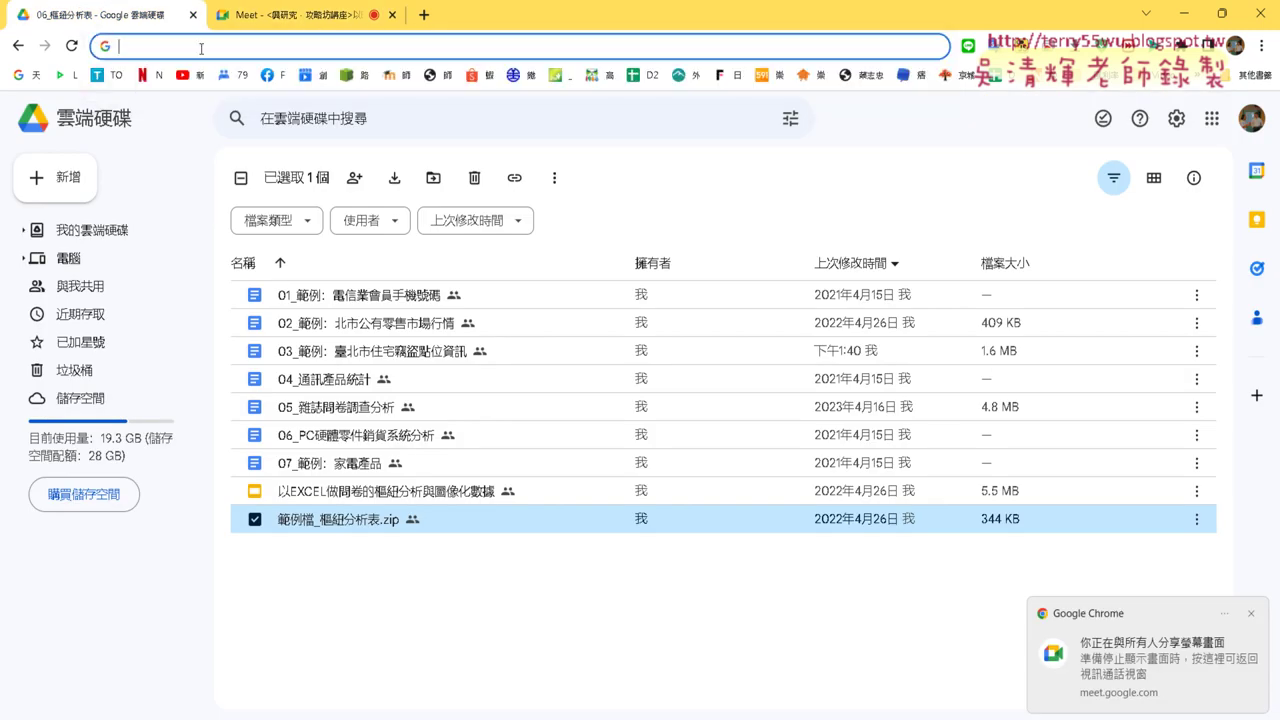
type("gg.gg/excel2vba")
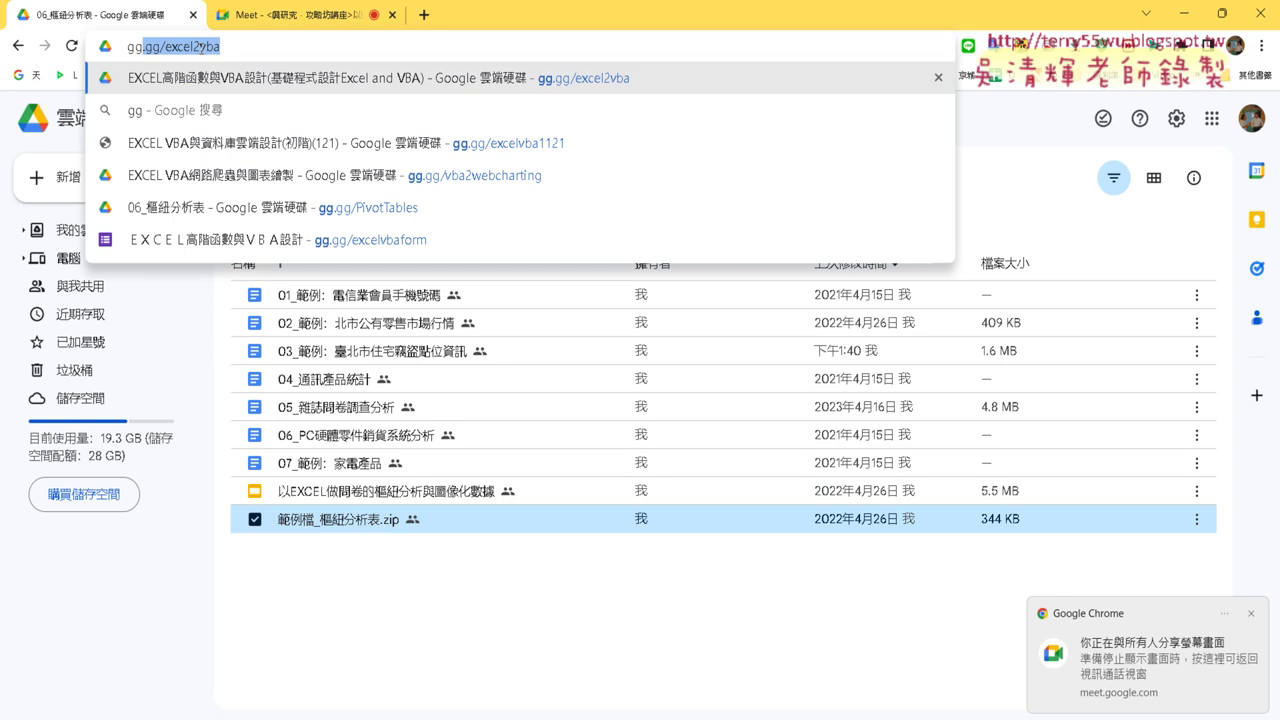
key("Down")
key("Down")
key("Down")
key("Down")
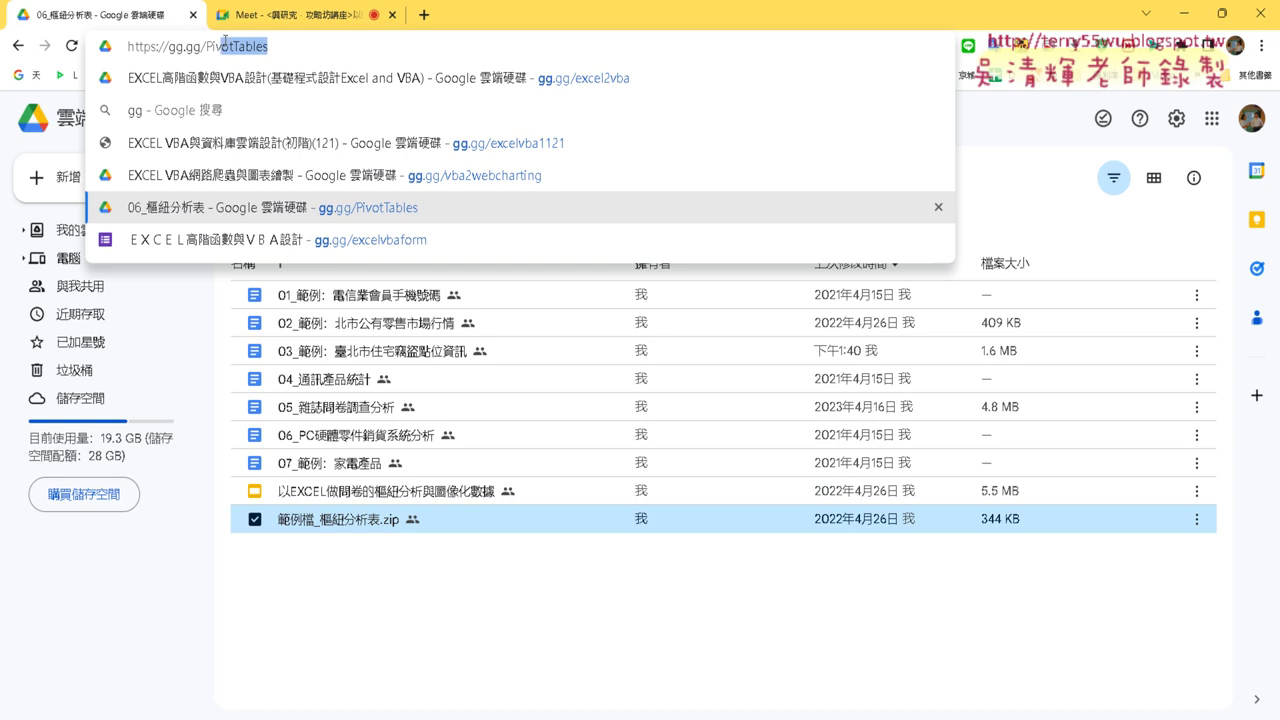
left_click_drag(275, 50, 65, 40)
key("BackSpace")
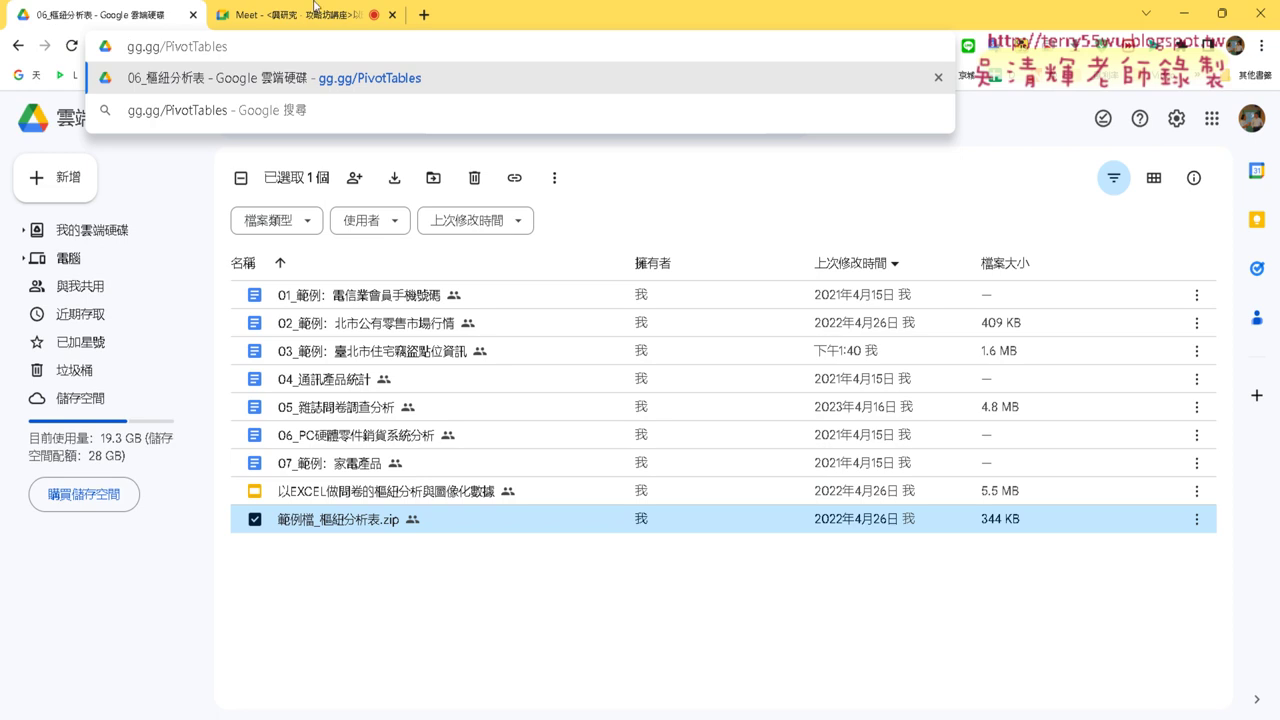
key("ctrl+a")
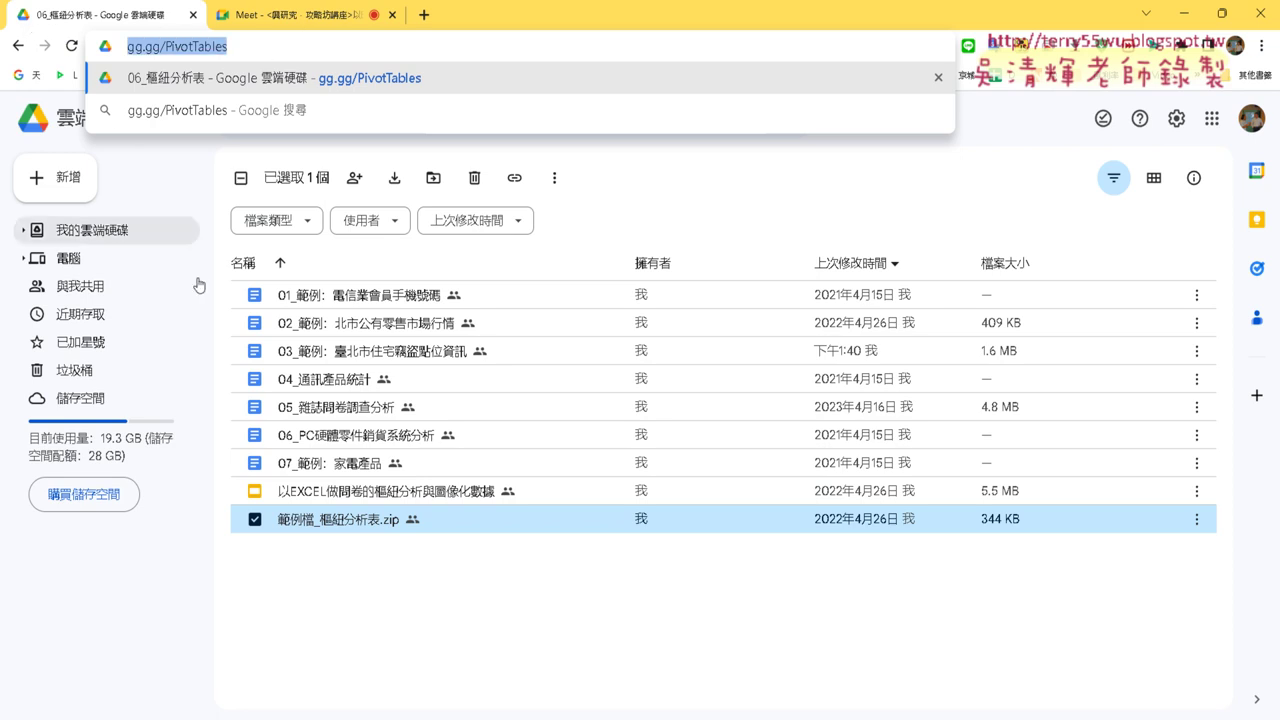
- Paste and send gg.gg/PivotTables in the Meet chat, removing duplicate text, then return to Drive
left_click(320, 15)
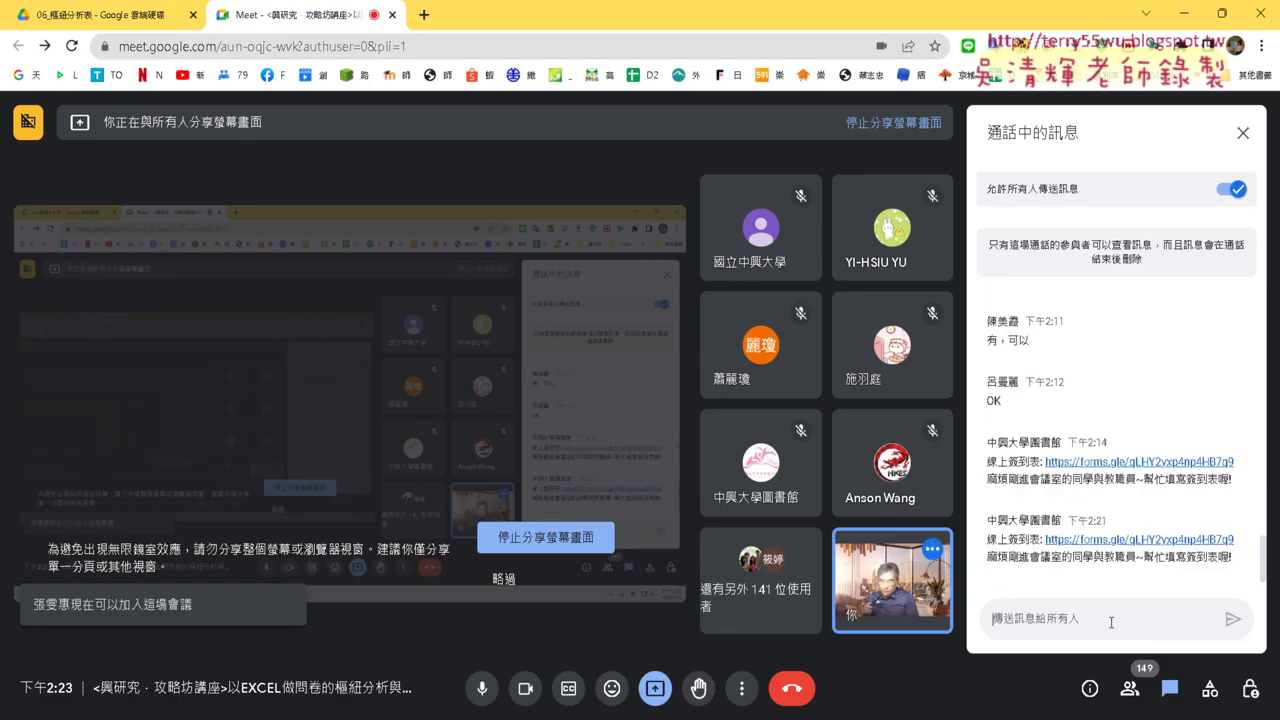
key("ctrl+v")
key("ctrl+v")
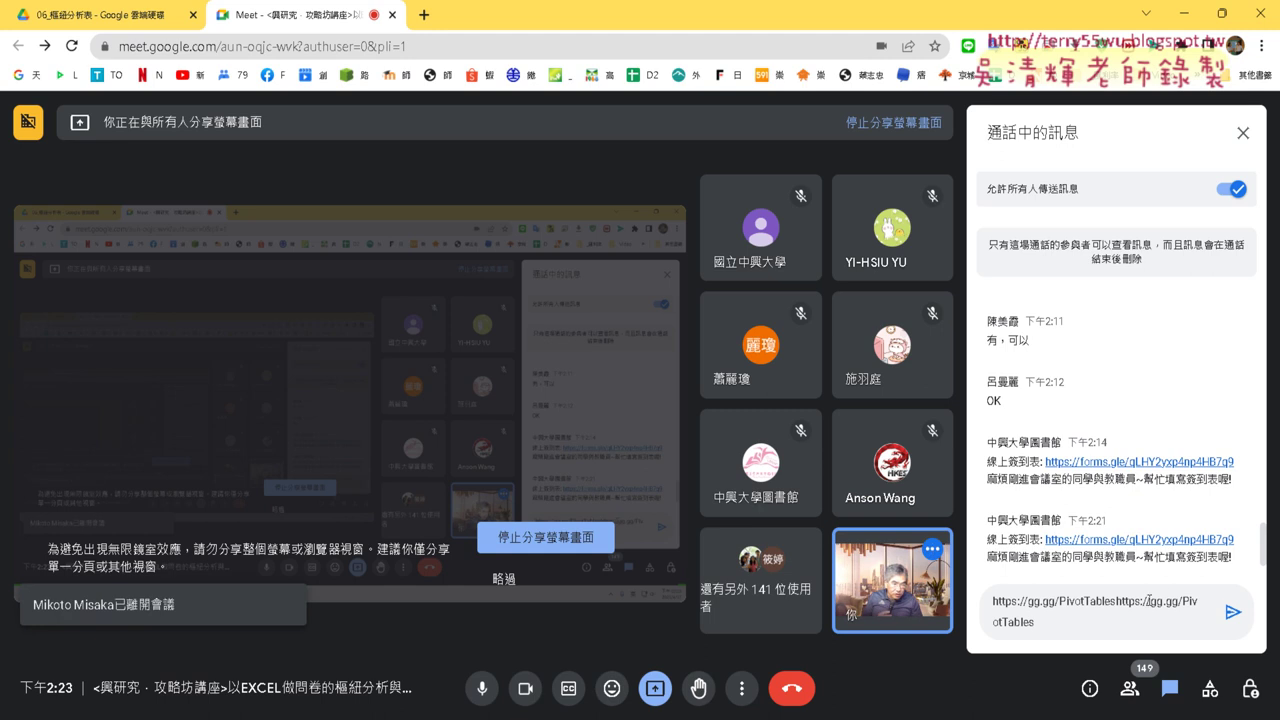
left_click_drag(1147, 600, 992, 600)
key("BackSpace")
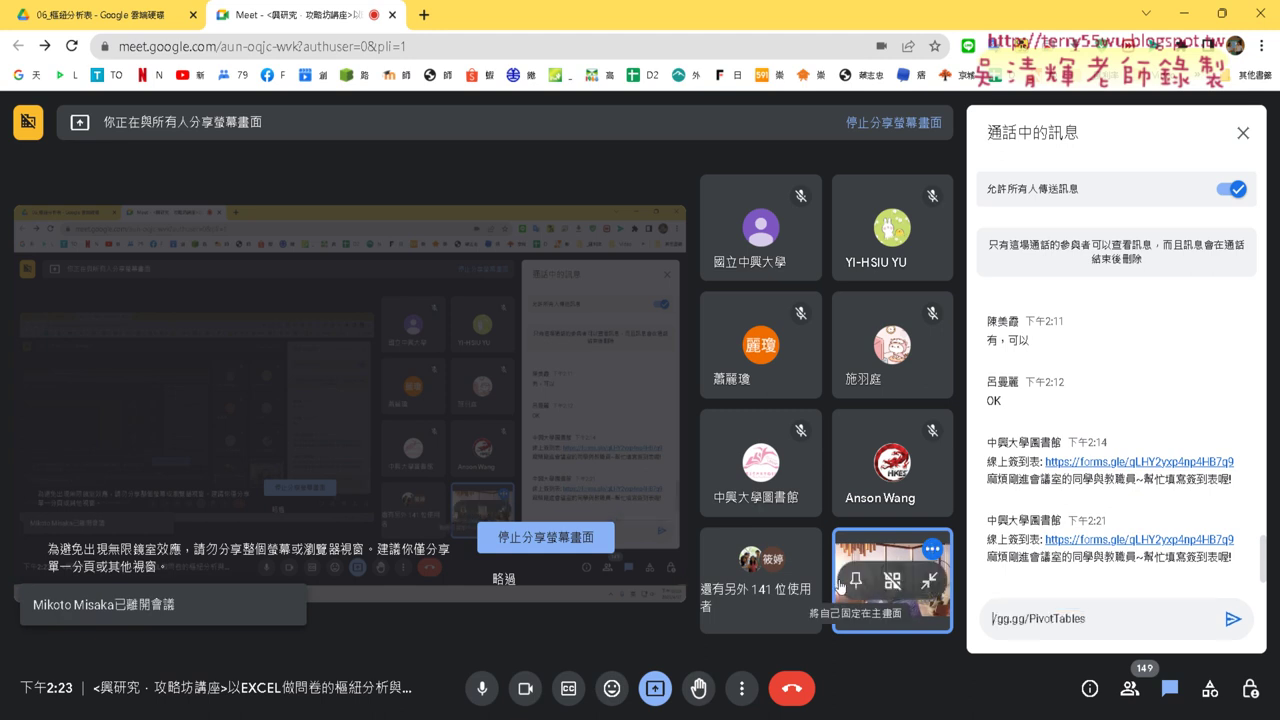
key("Return")
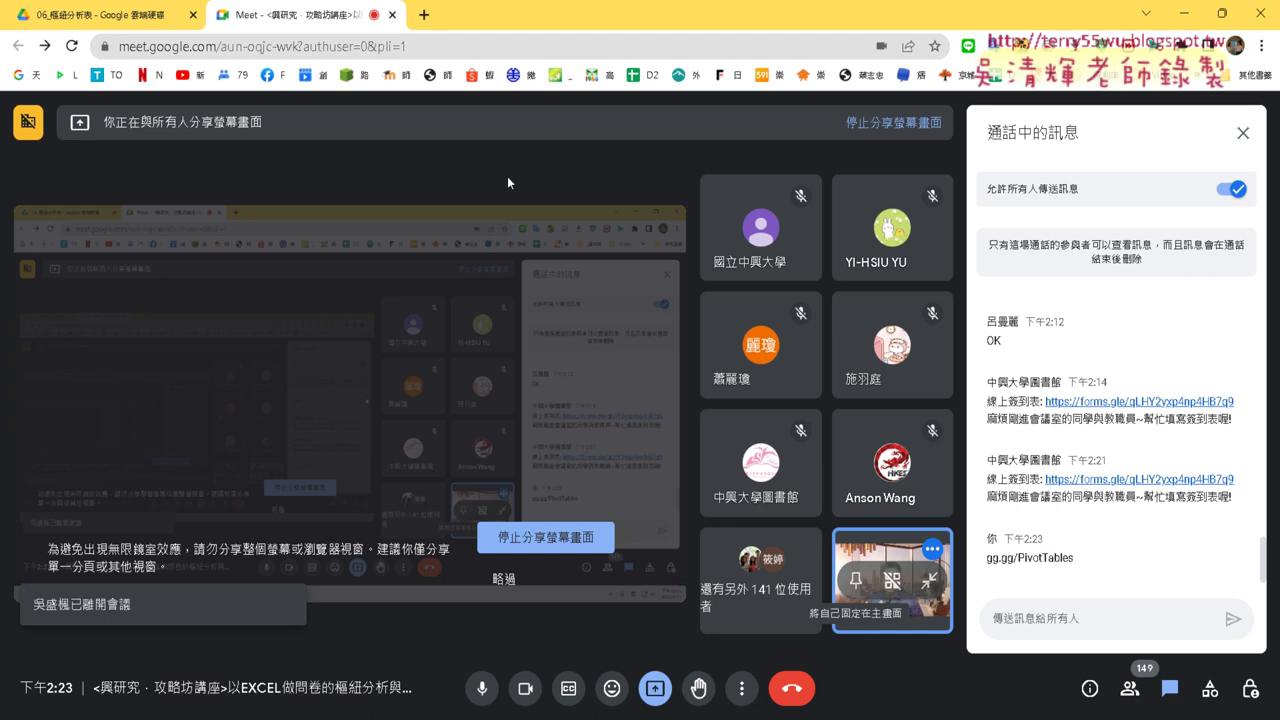
left_click(105, 20)
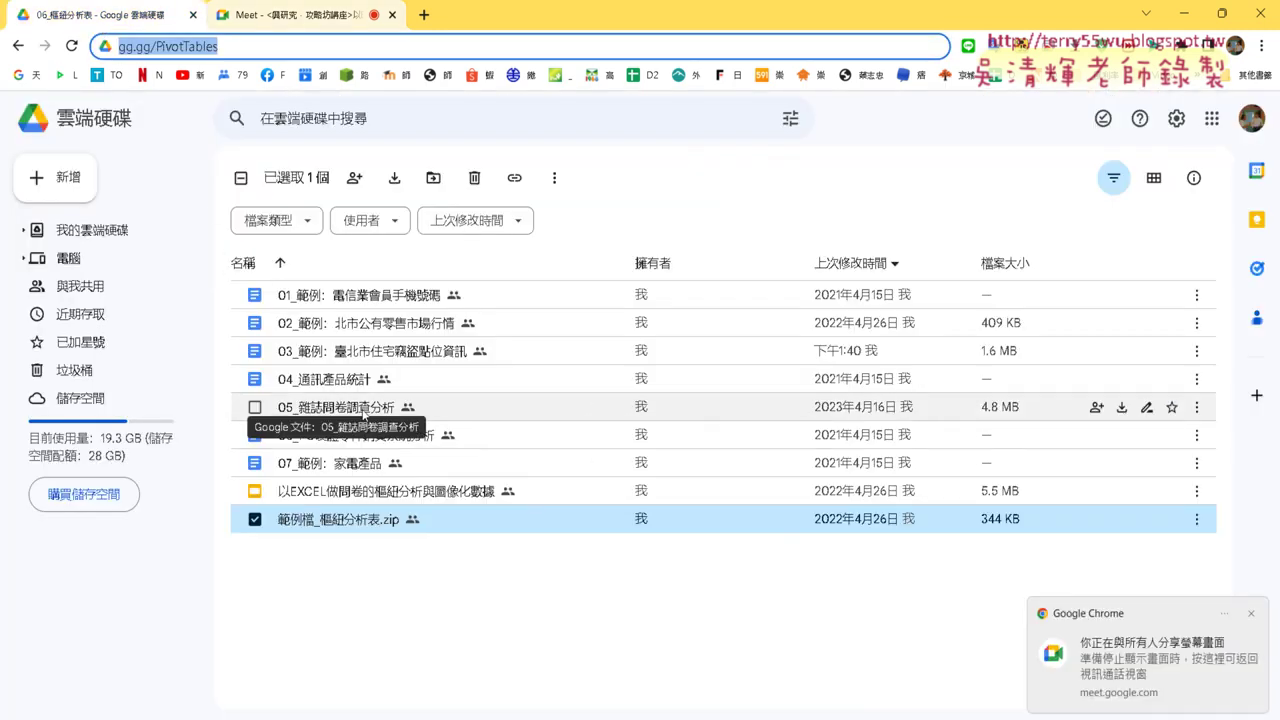
- Toggle selection of the 05_雜誌問卷調查分析 file several times, then clear the selection
left_click(398, 415, "ctrl")
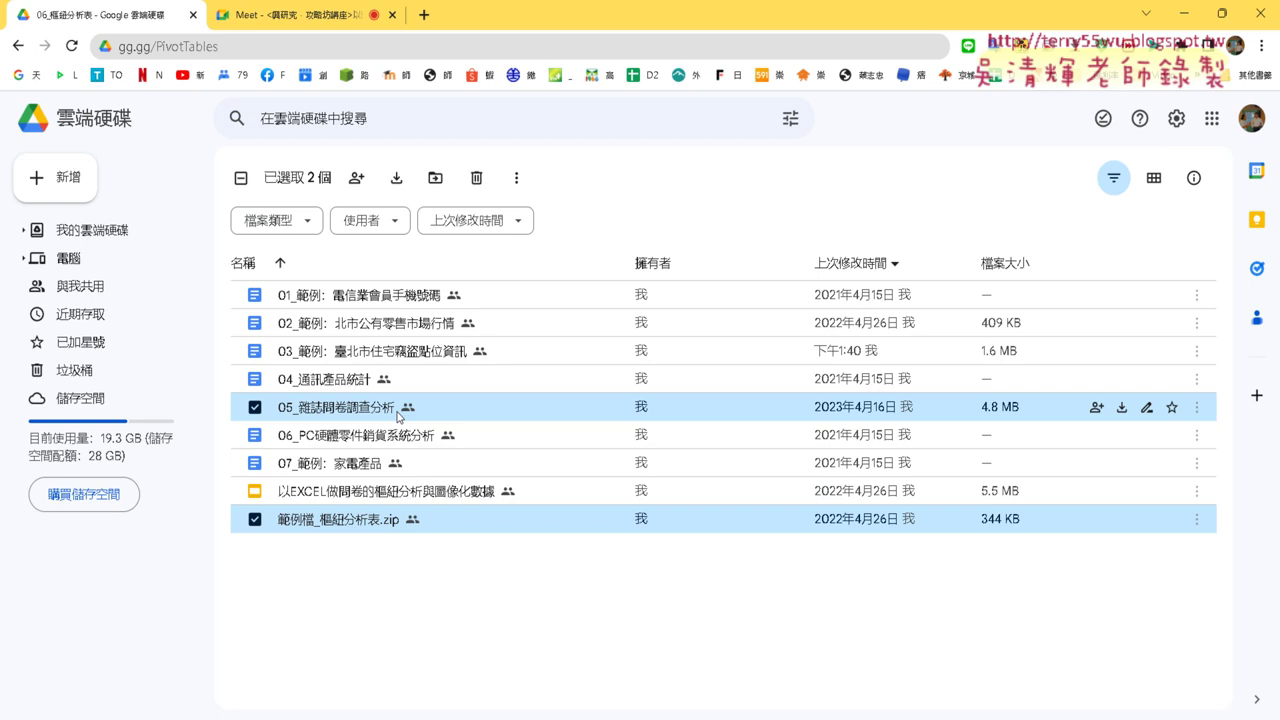
left_click(397, 416, "ctrl")
left_click(397, 416, "ctrl")
left_click(397, 416, "ctrl")
left_click(397, 416, "ctrl")
left_click(373, 414, "ctrl")
left_click(373, 414, "ctrl")
left_click(375, 414, "ctrl")
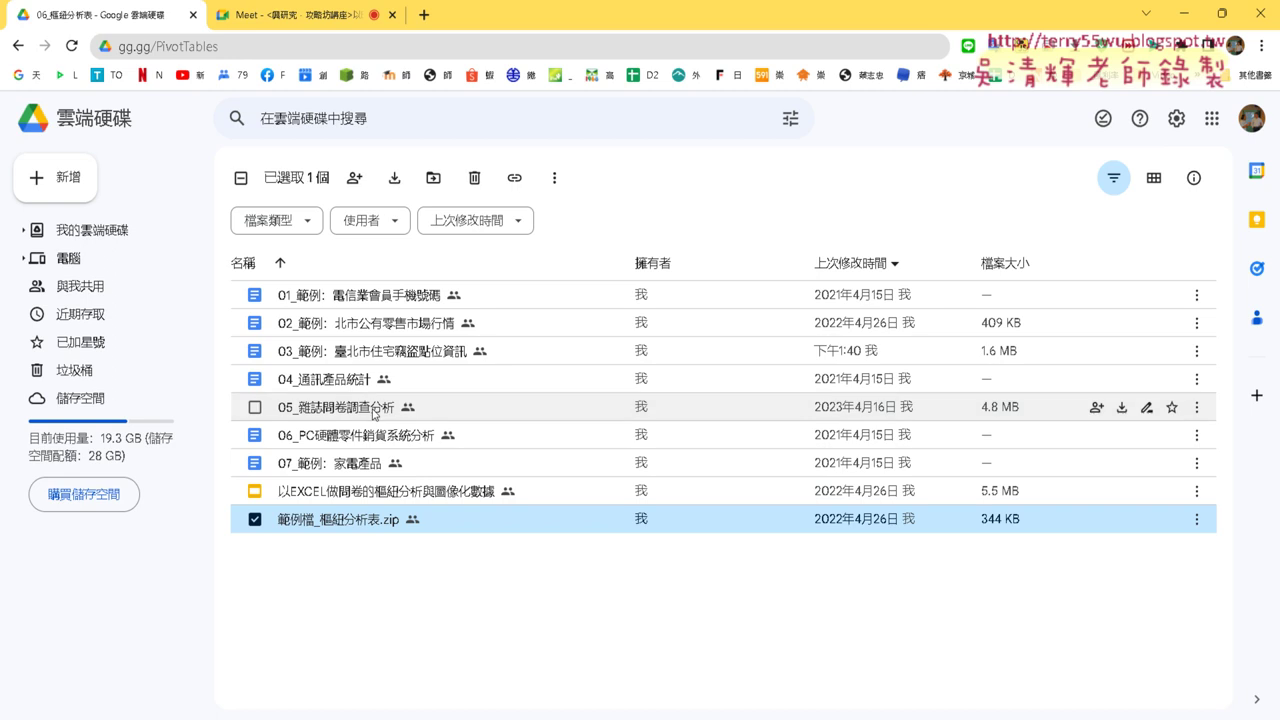
left_click(375, 414, "ctrl")
left_click(420, 650)
- Bring up the sample zip file's actions, then minimize Chrome and PowerPoint to reveal the desktop
left_click(350, 528)
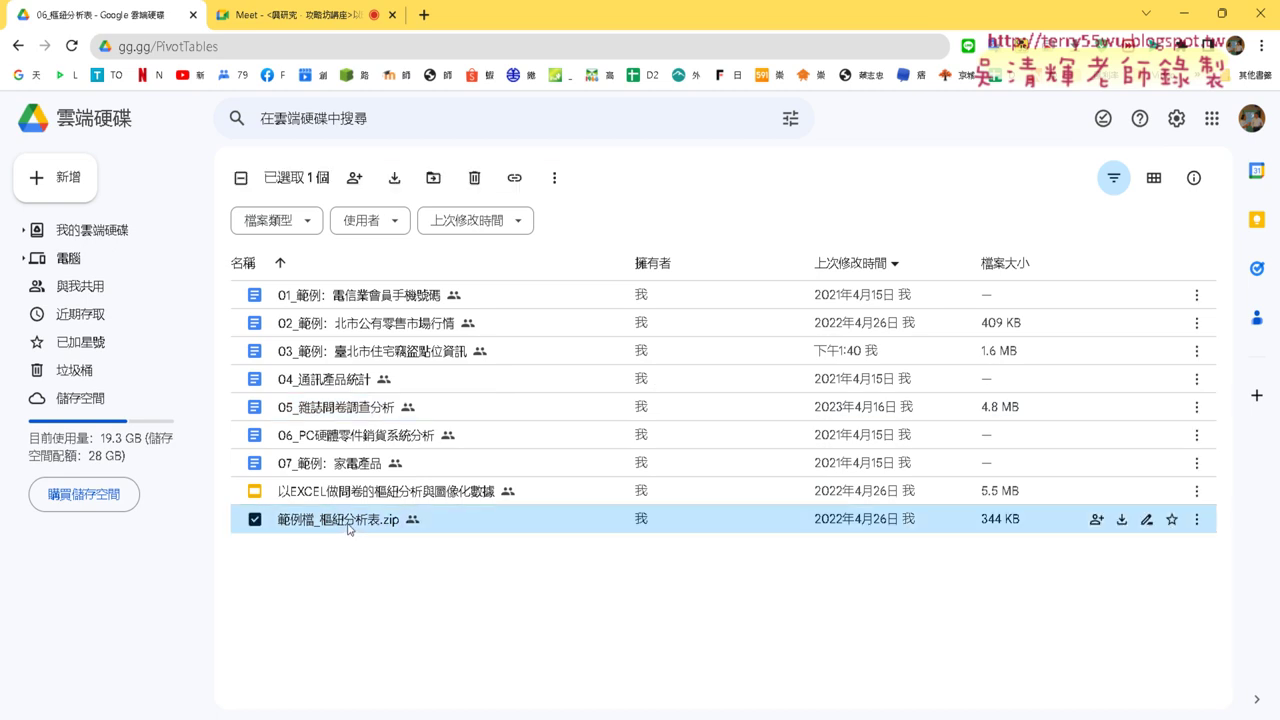
right_click(350, 528)
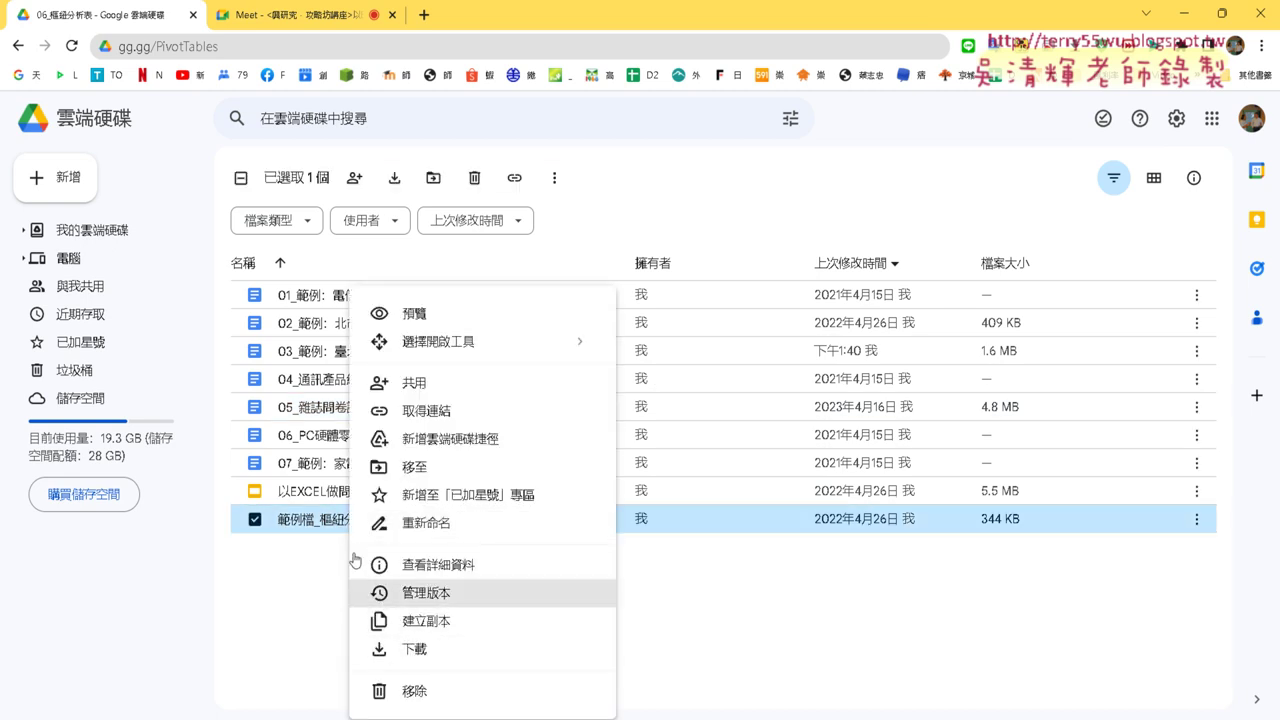
left_click(1185, 14)
left_click(1195, 18)
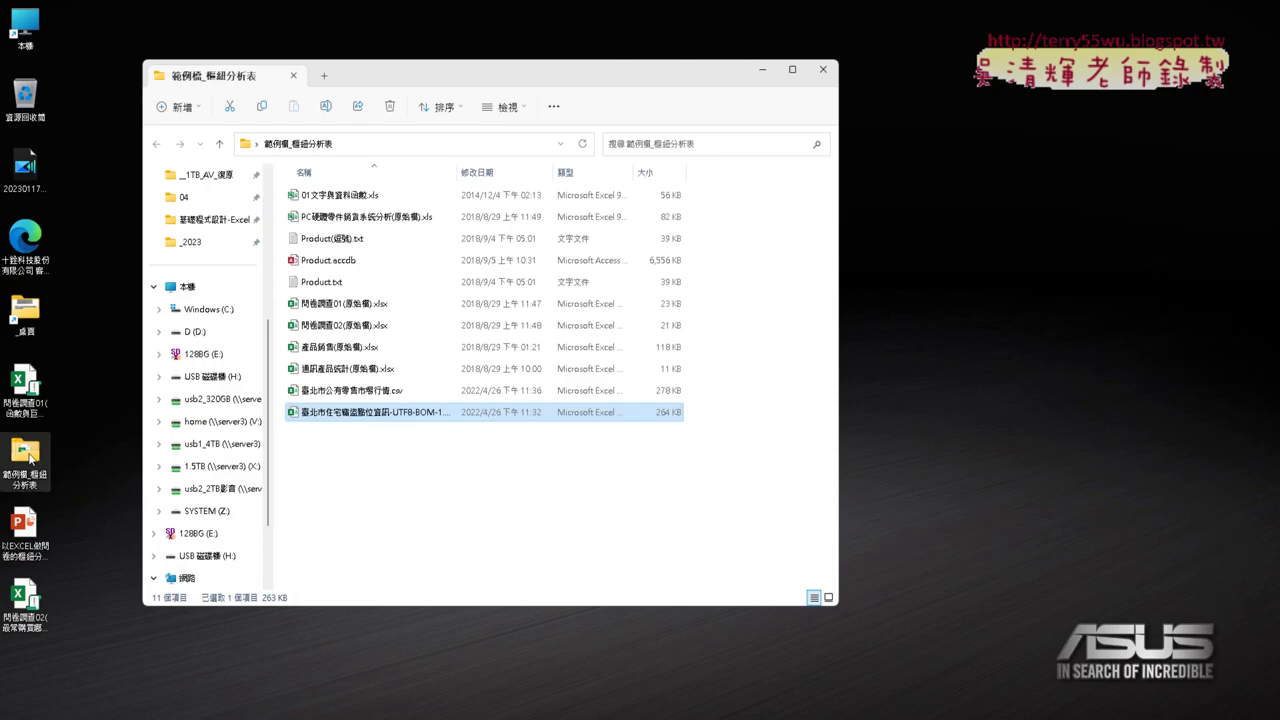
- Open 問卷調查01(原始檔).xlsx from File Explorer, declining Excel's safe-mode start
left_click(400, 310, "ctrl")
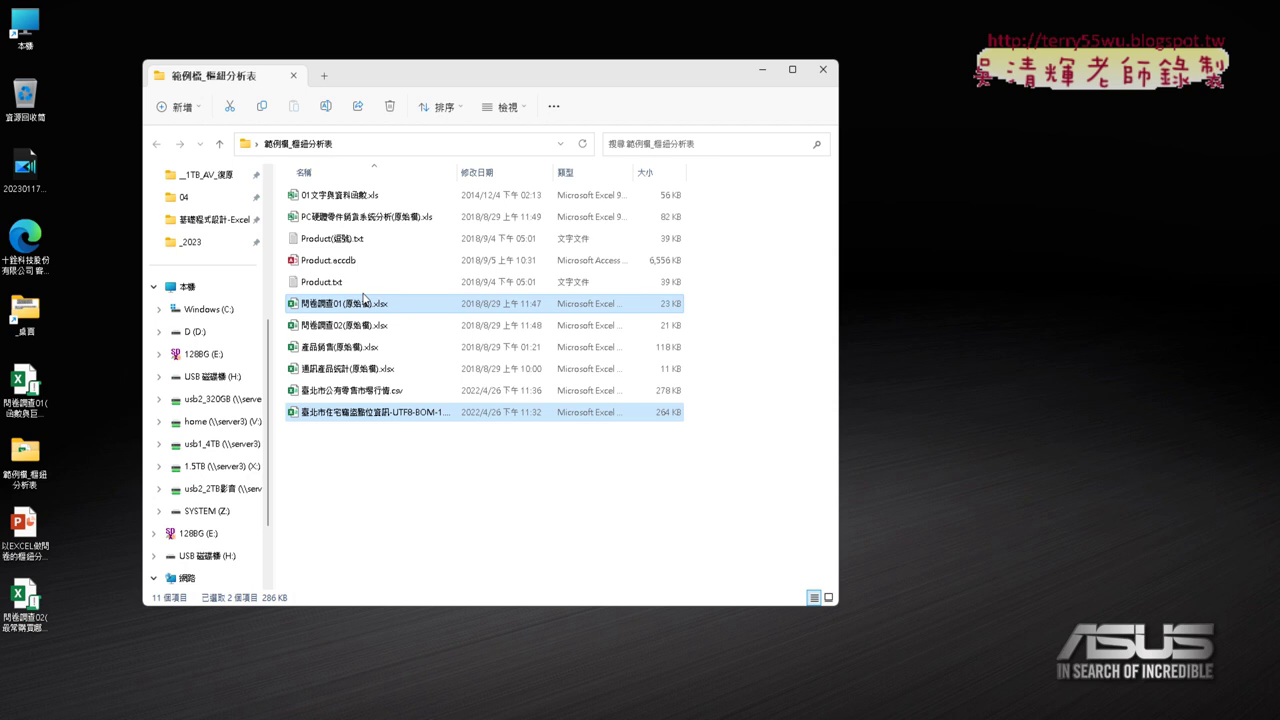
left_click(359, 311, "ctrl")
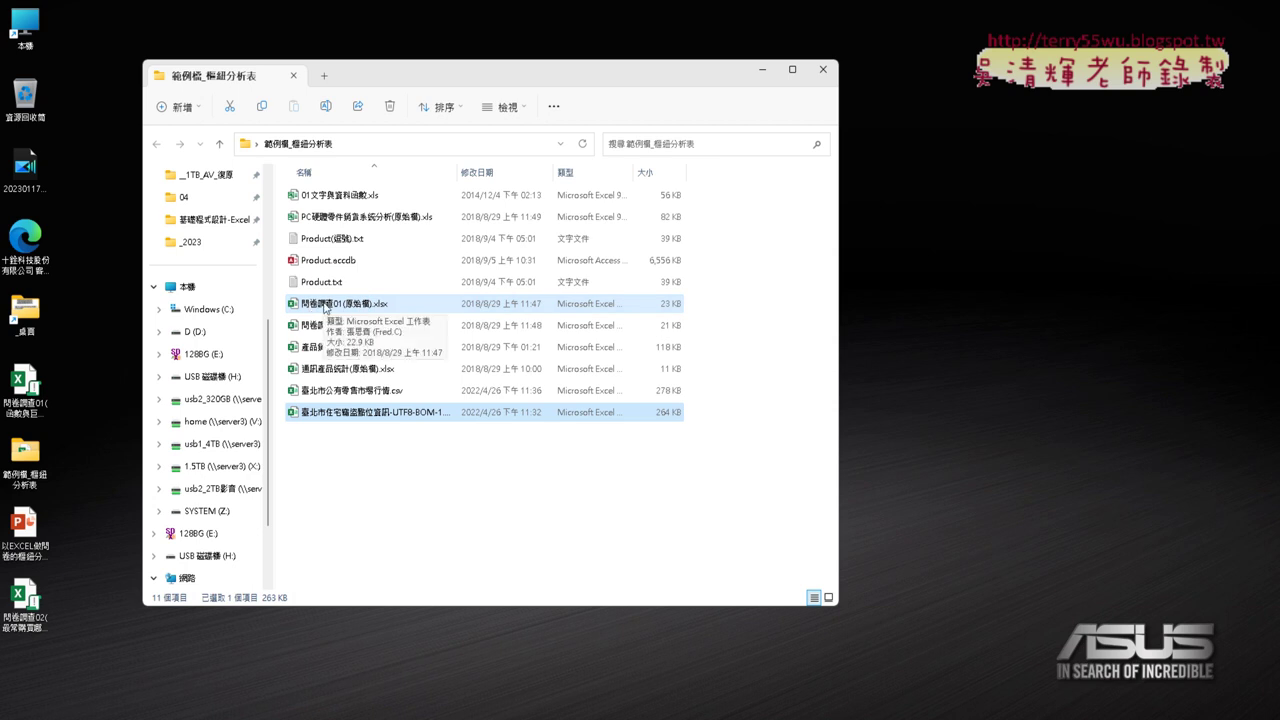
left_click(352, 312, "ctrl")
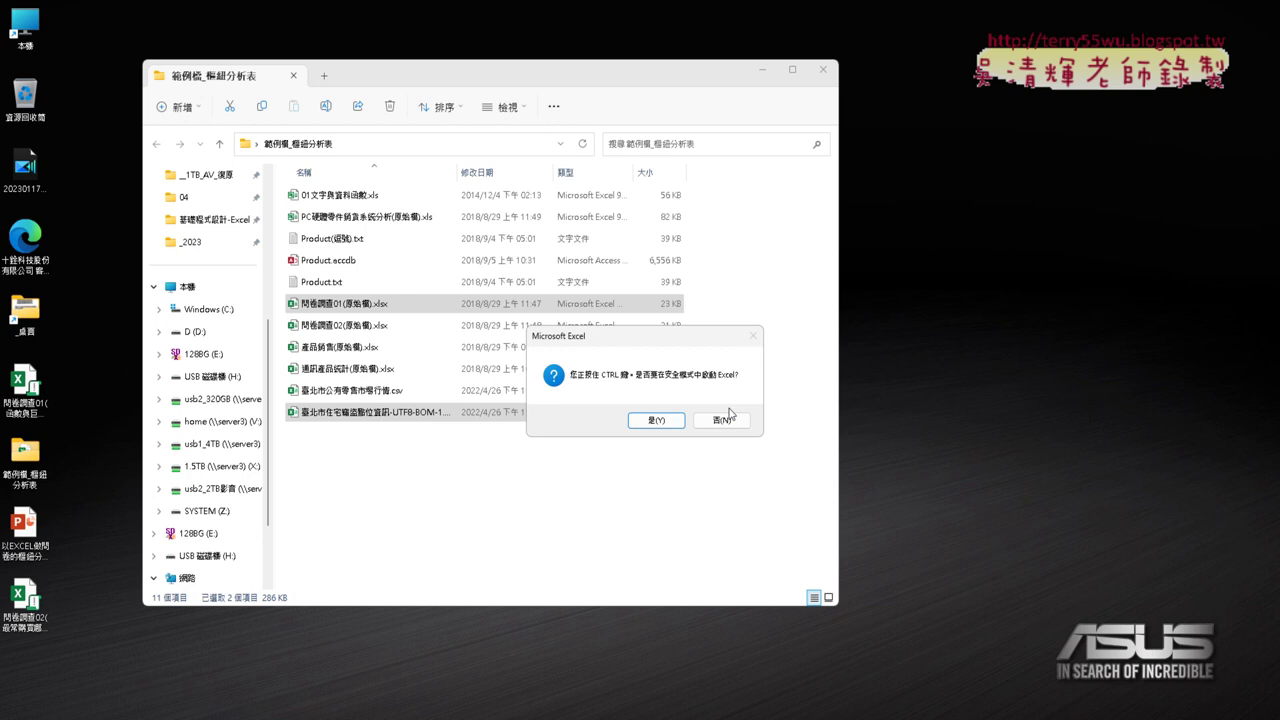
left_click(718, 418)
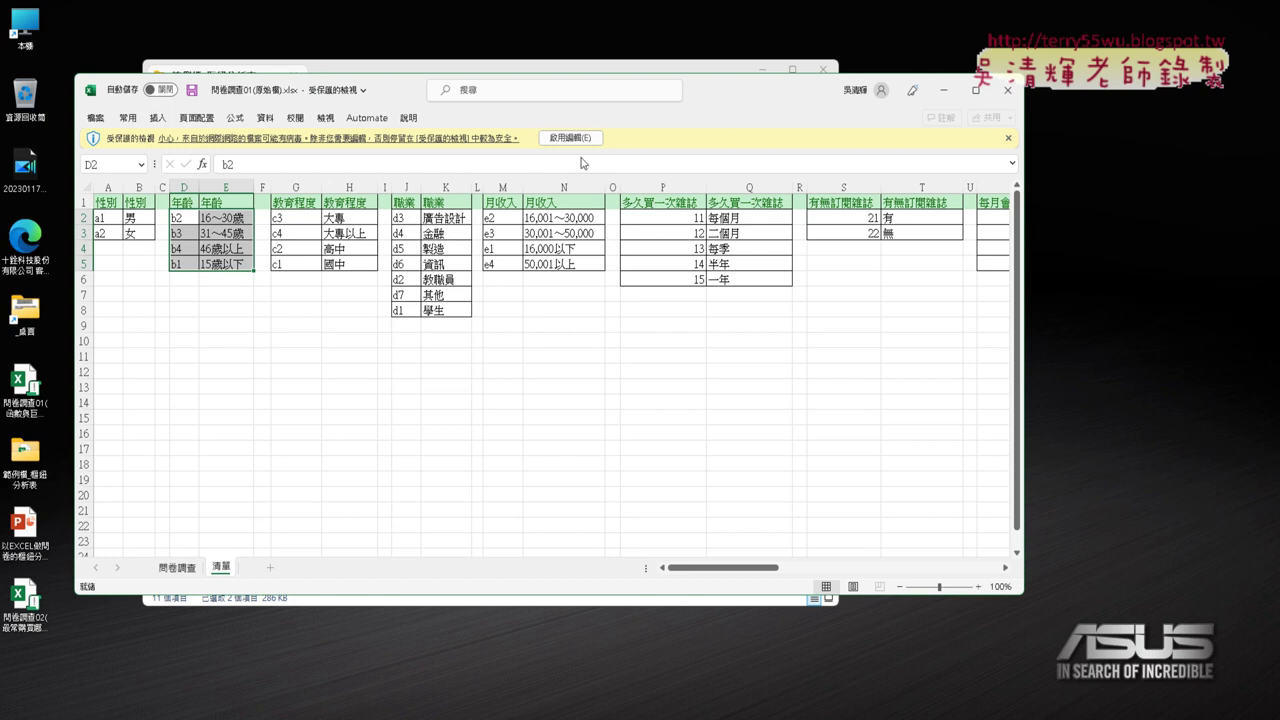
- Enable editing, maximize Excel and inspect the 問卷調查/清單 sheets, then decline safe mode and minimize Excel
left_click(570, 138)
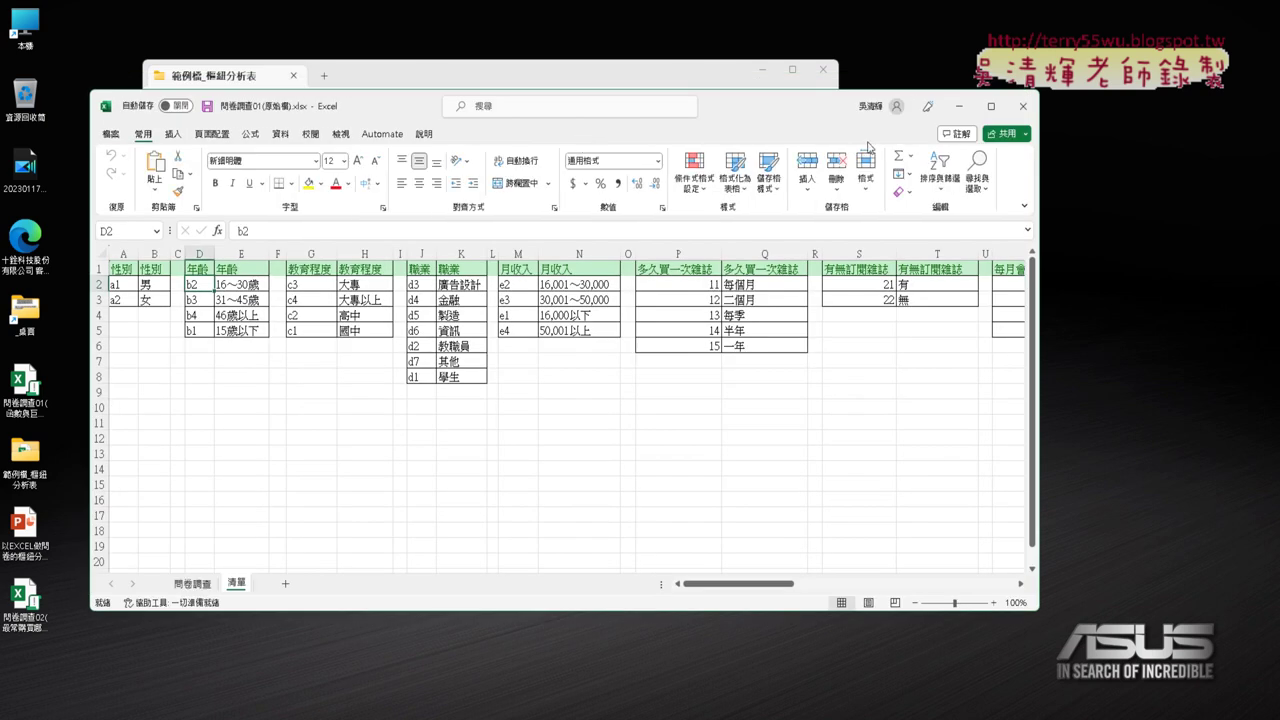
left_click(995, 106)
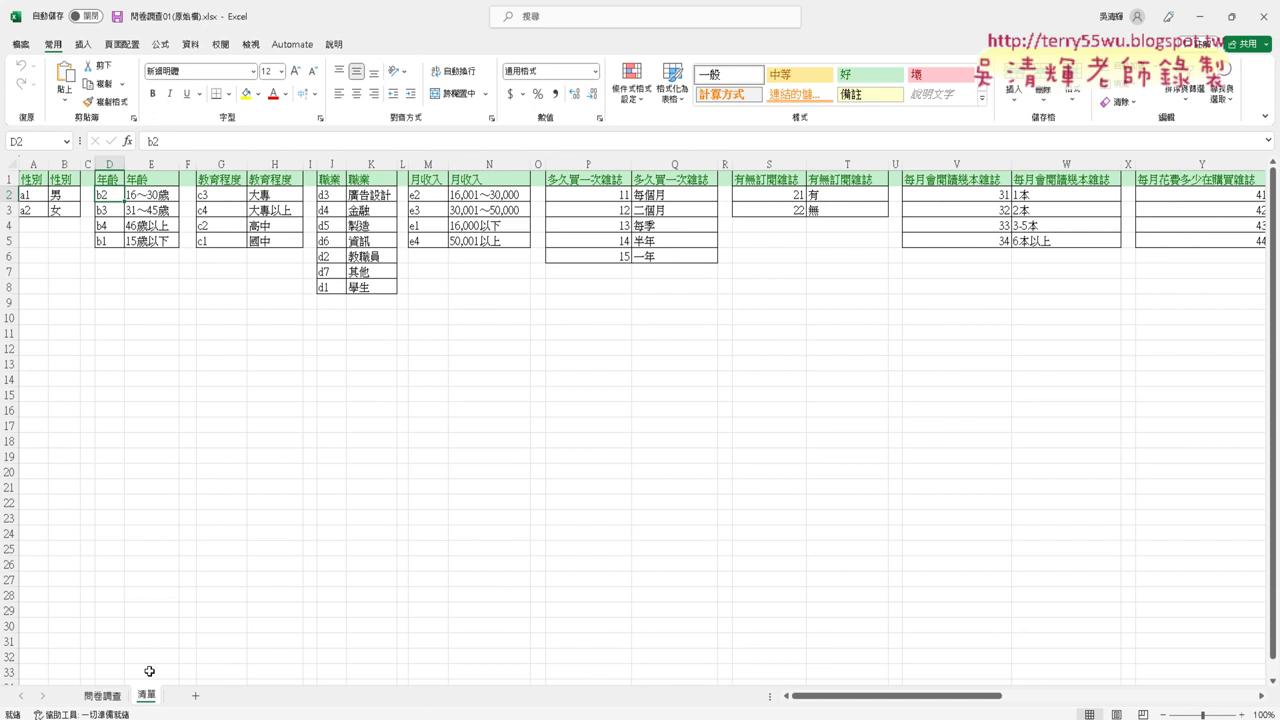
left_click(104, 700, "ctrl")
left_click(339, 580)
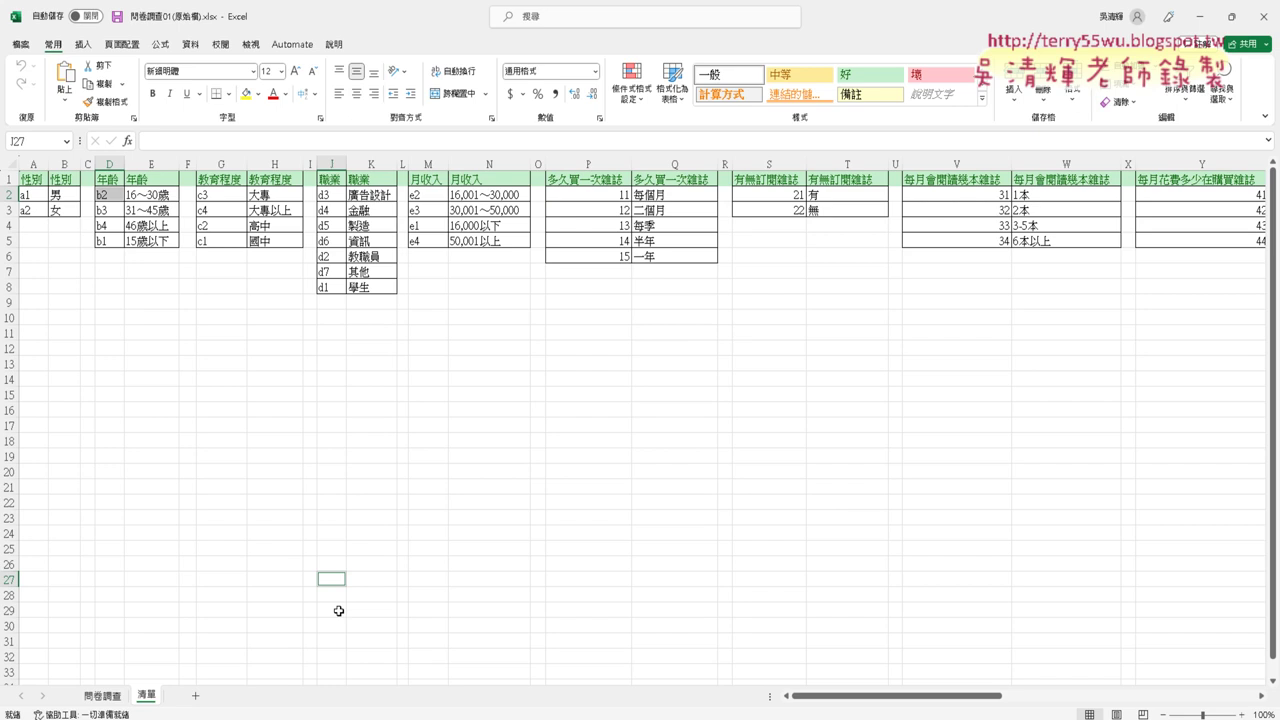
left_click(105, 700, "ctrl")
left_click(165, 550)
left_click(331, 440)
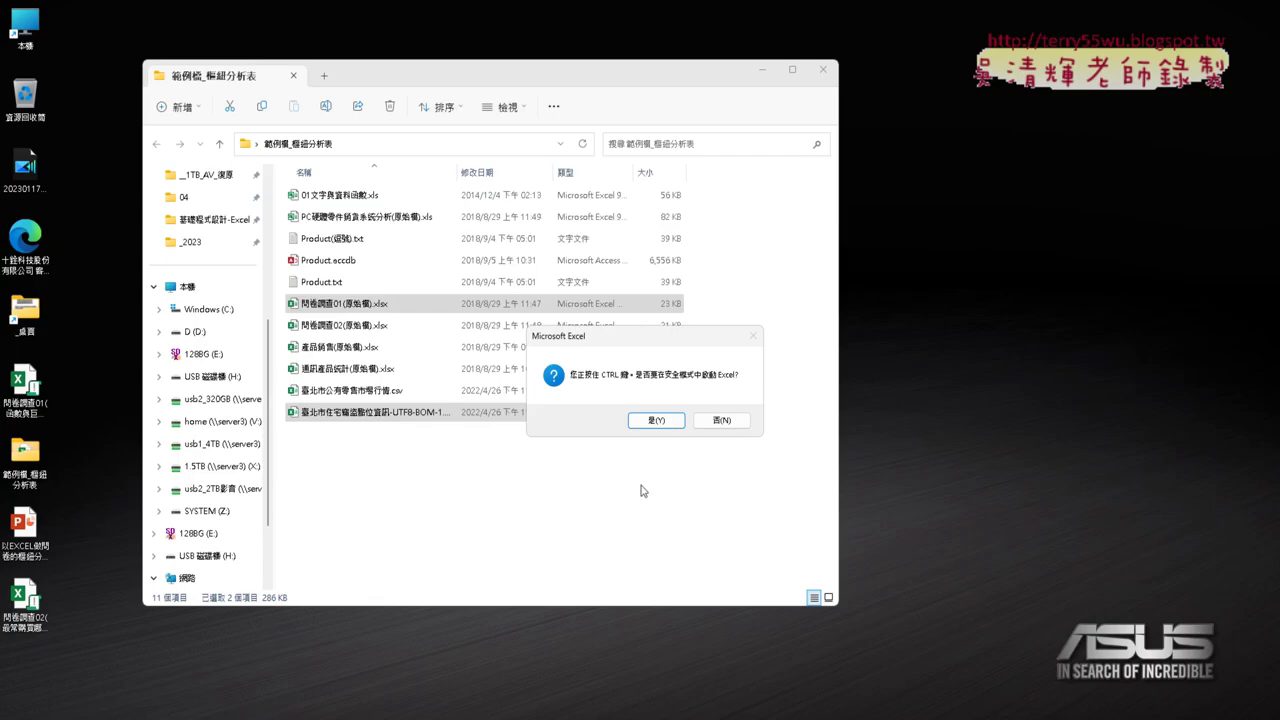
left_click(727, 424)
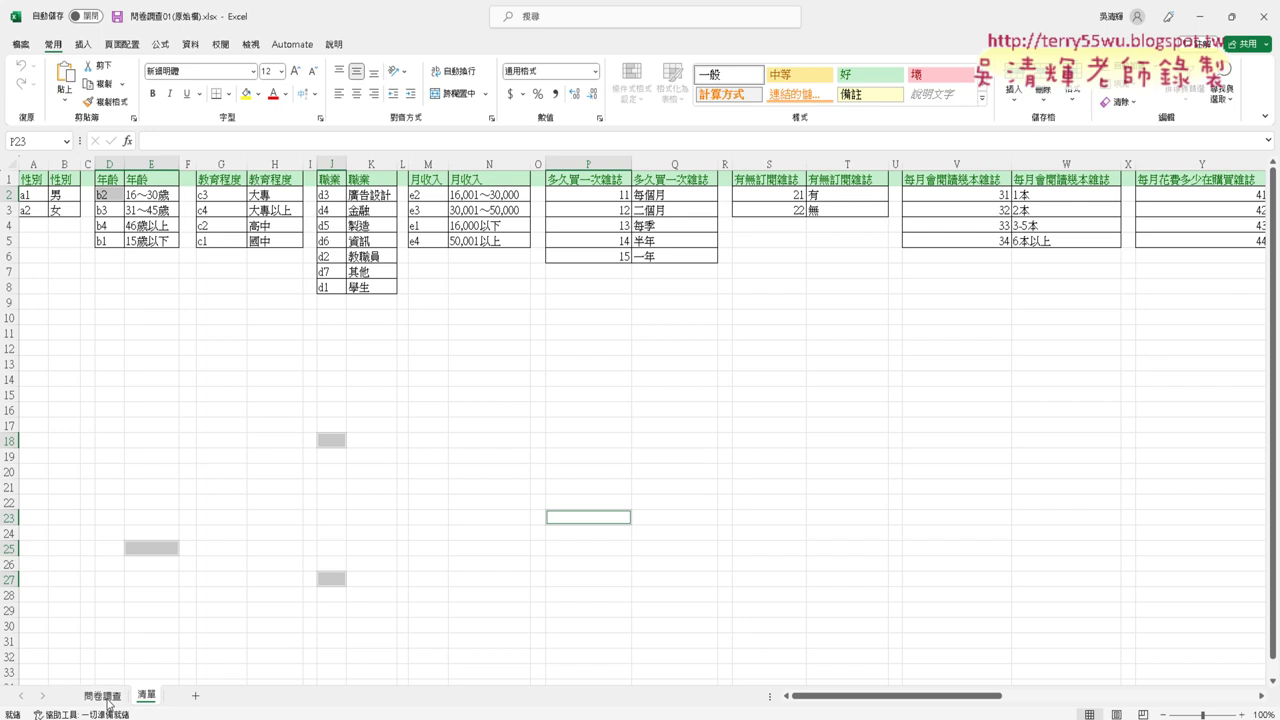
left_click(1199, 16)
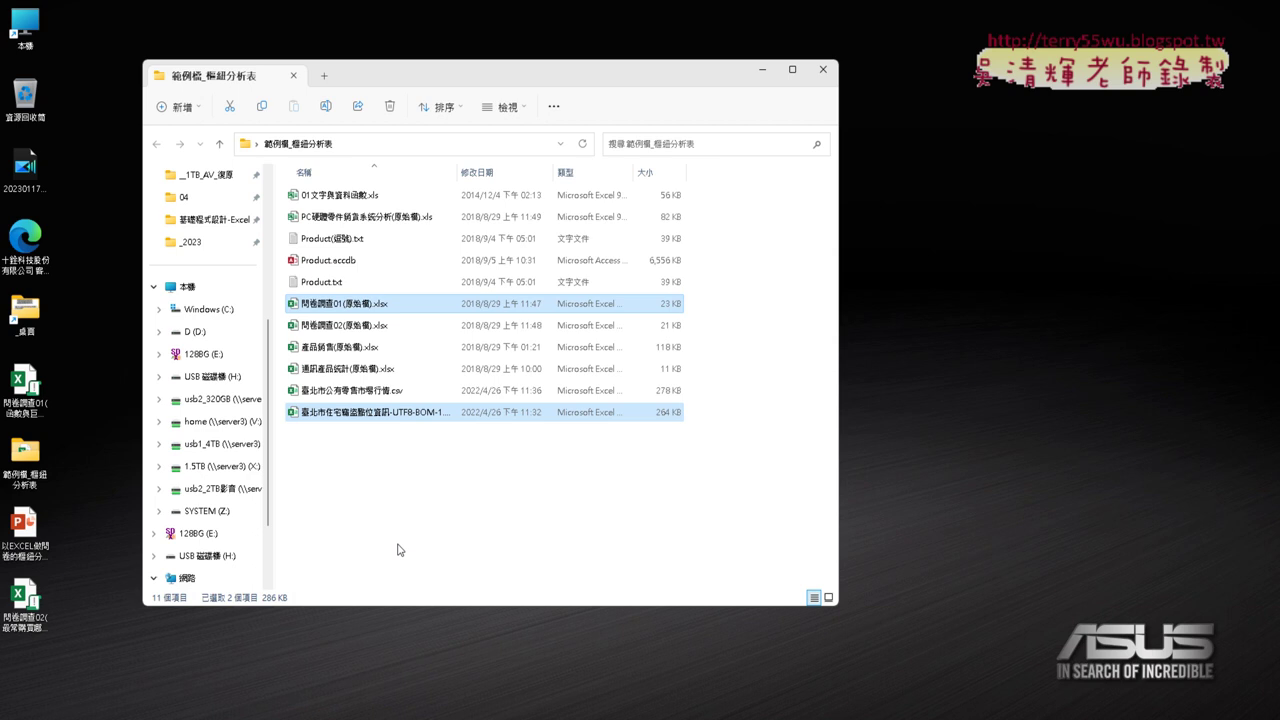
- Close the survey workbook, then open the Taipei burglary CSV normally and close it
key("alt+Tab")
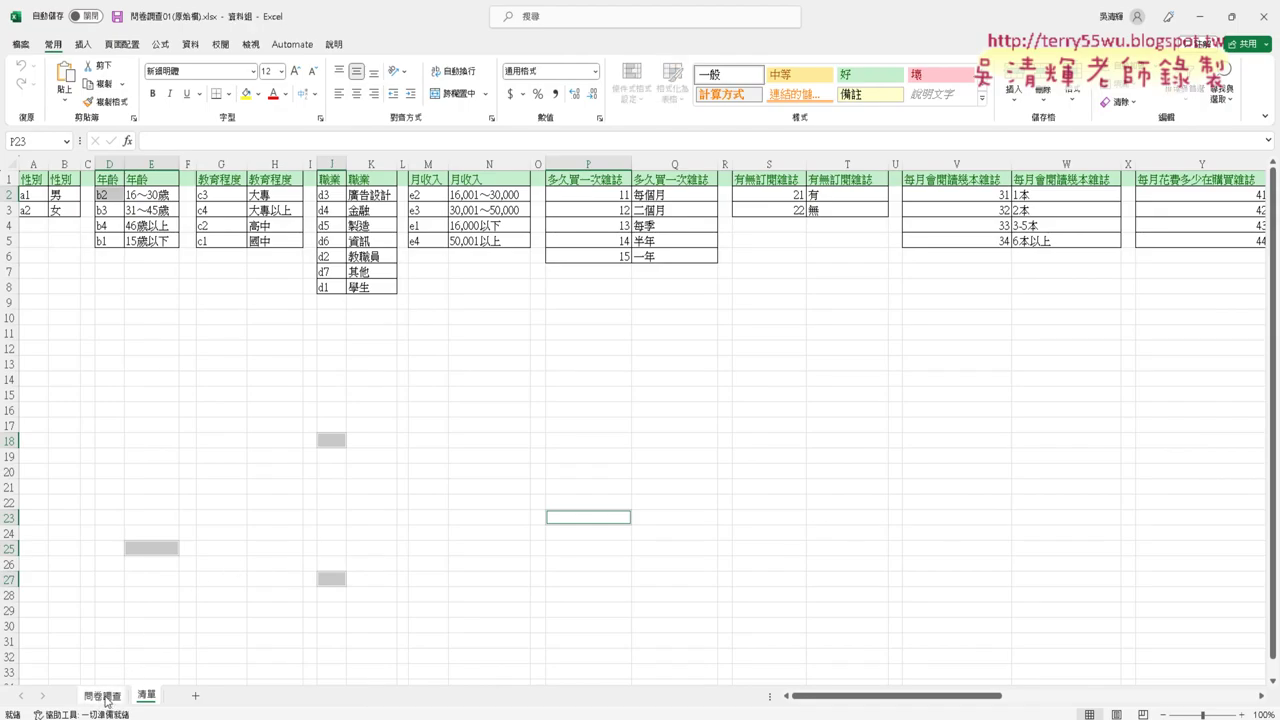
left_click(1259, 16)
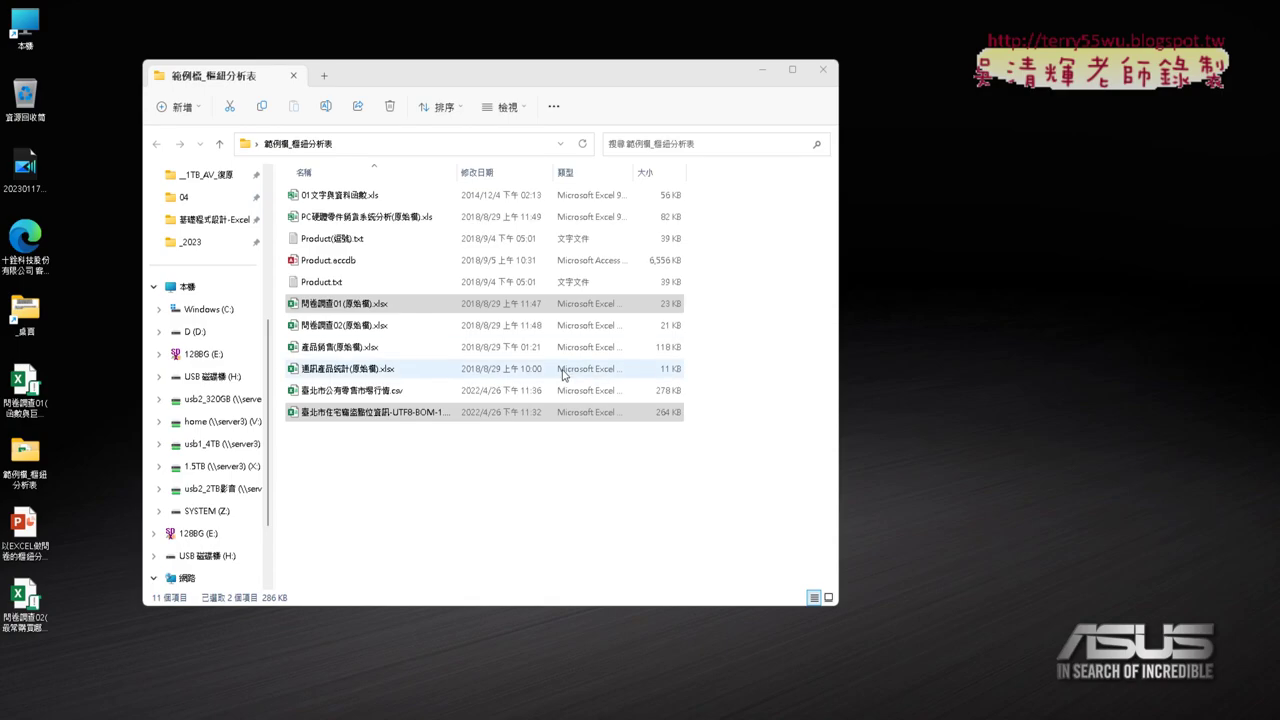
double_click(377, 308, "ctrl")
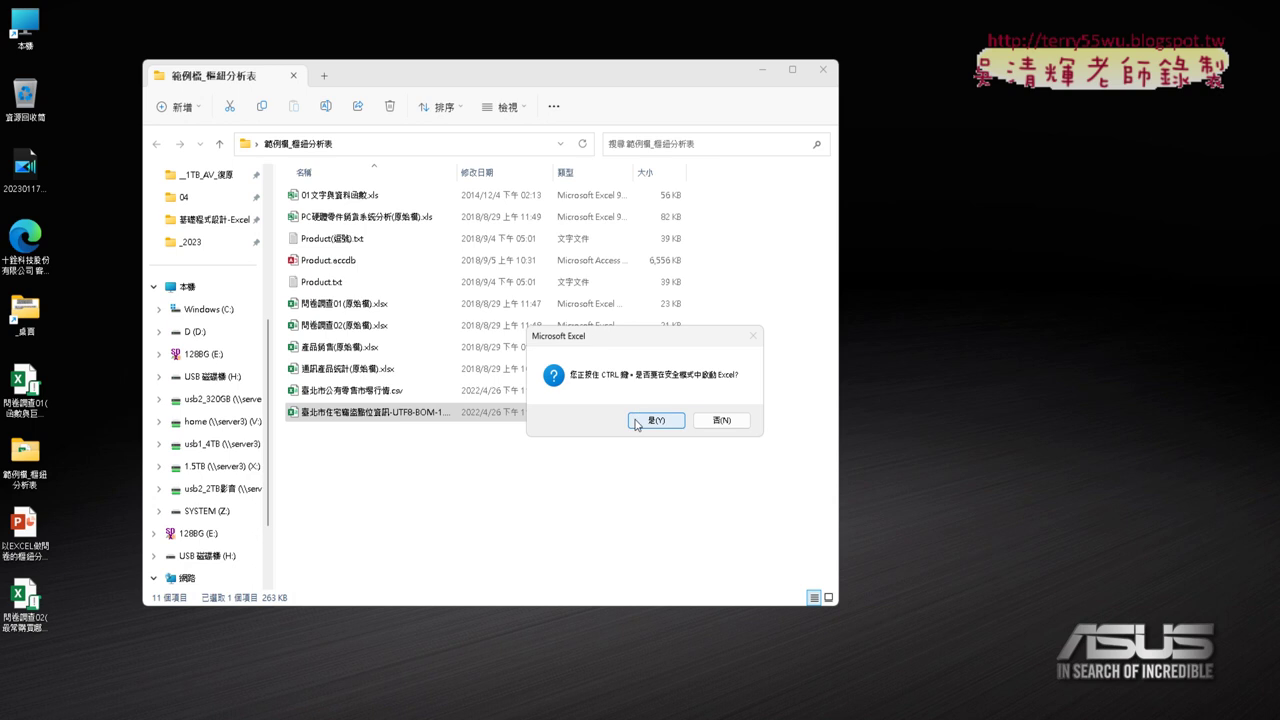
left_click(720, 420)
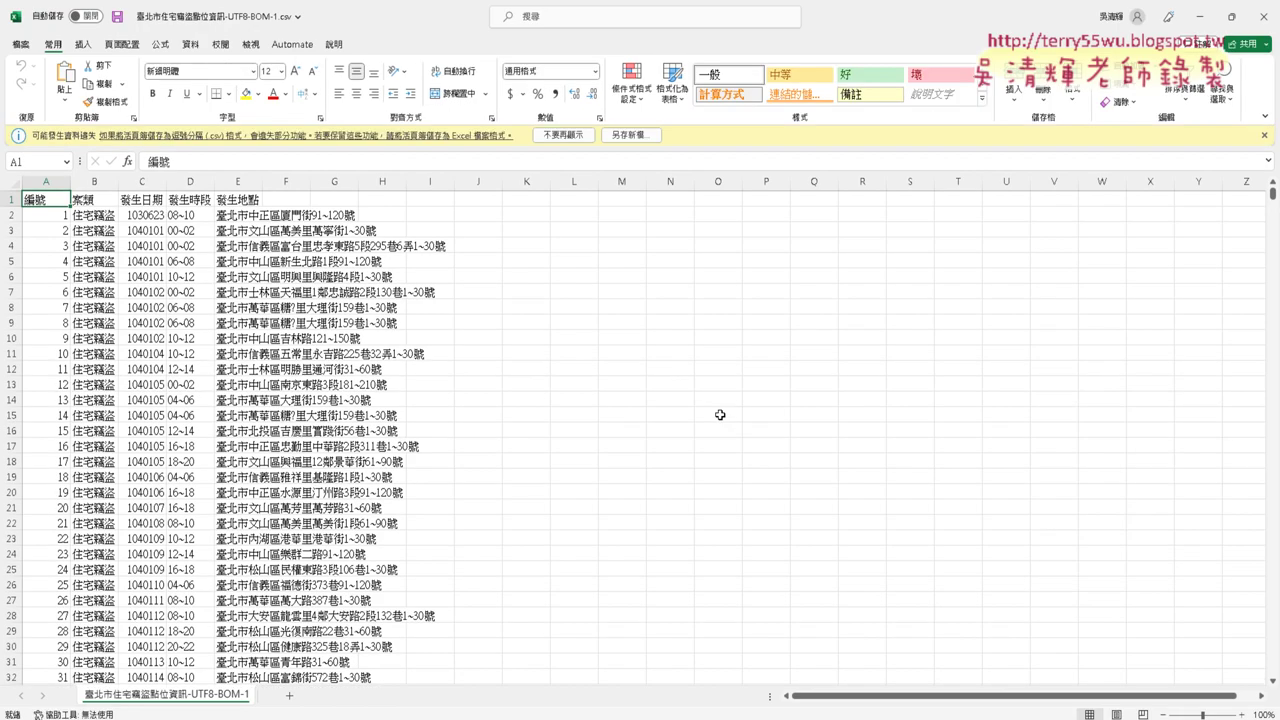
left_click(1264, 17)
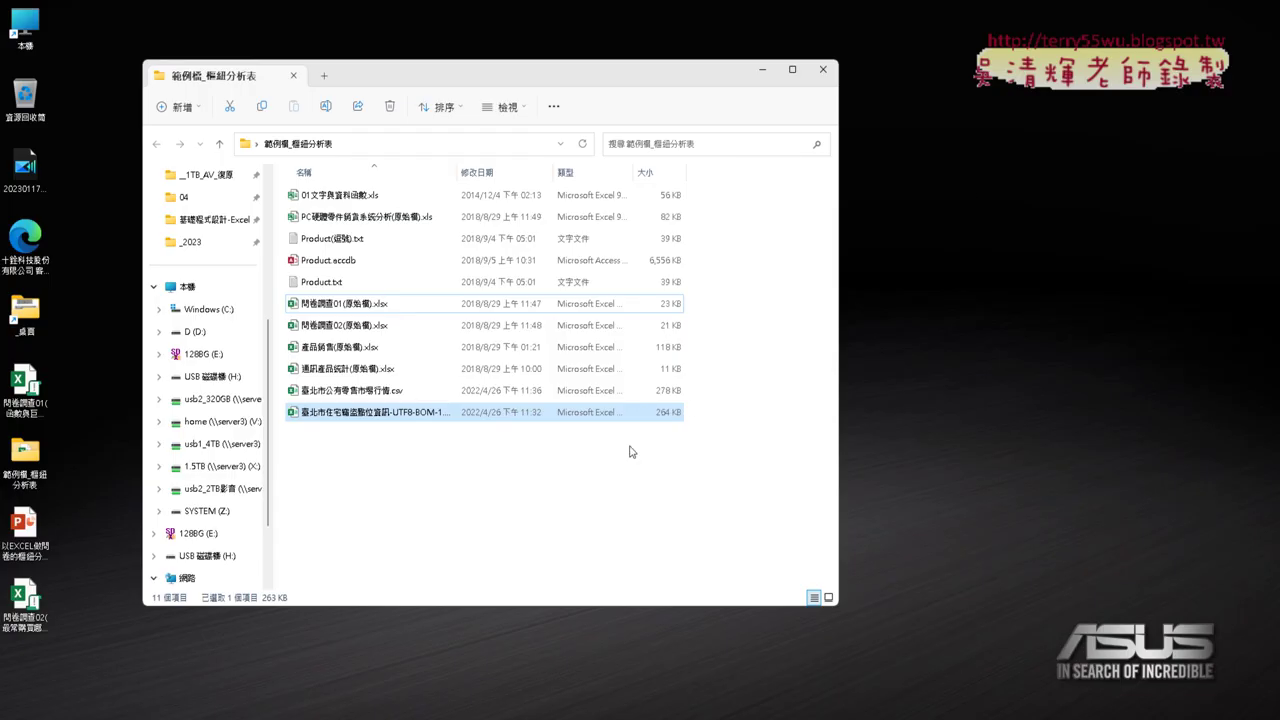
- Dismiss the Start menu, leaving the 範例檔_樞紐分析表 folder in front
key("super")
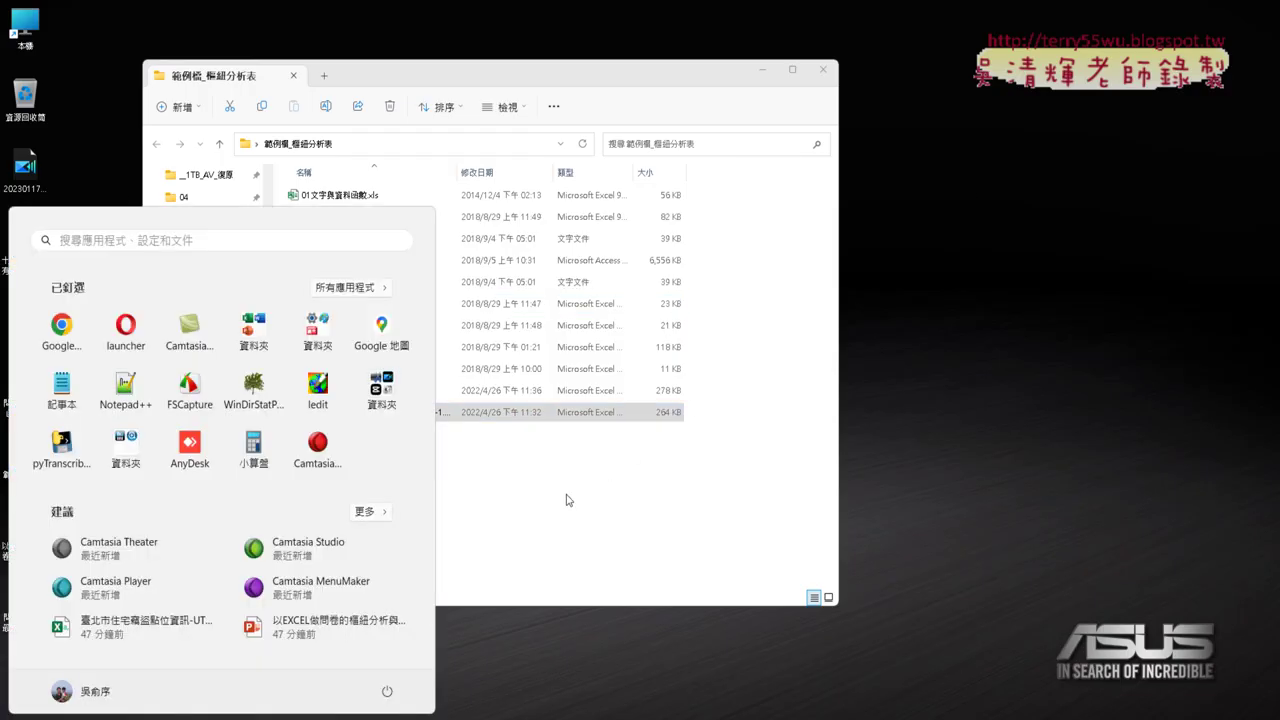
key("super")
key("super")
key("super")
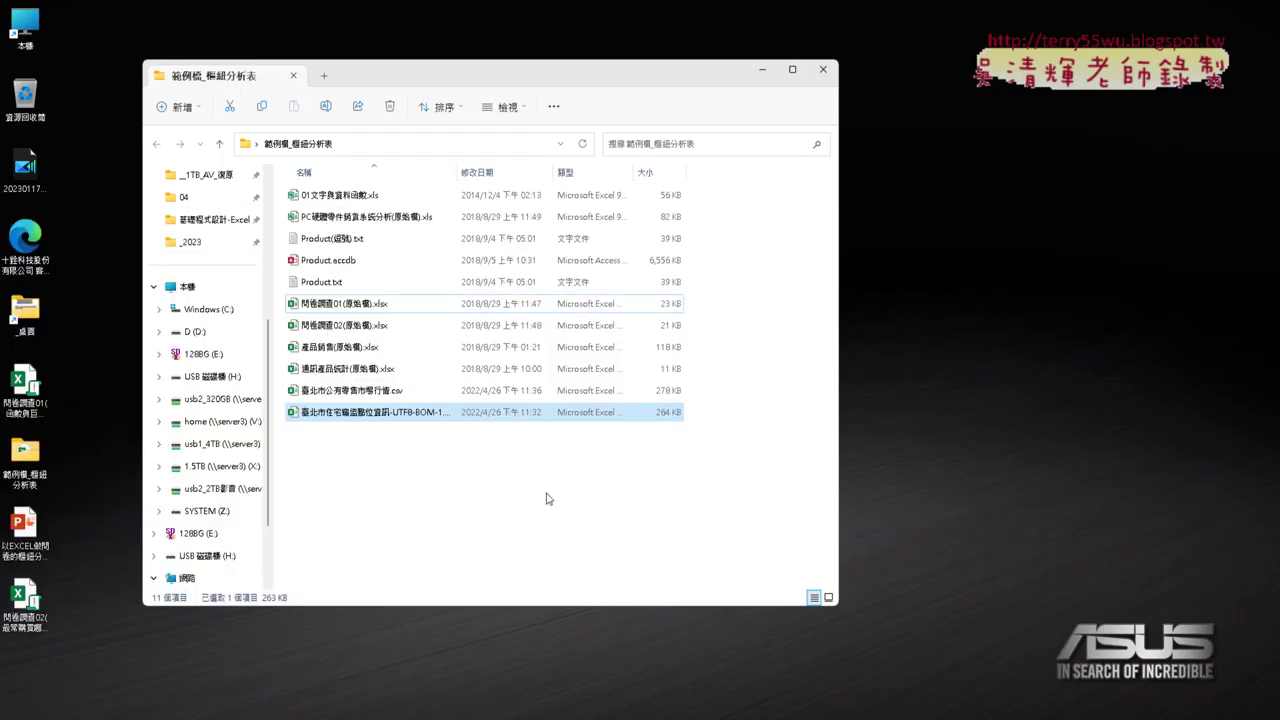
key("super")
key("super")
key("super")
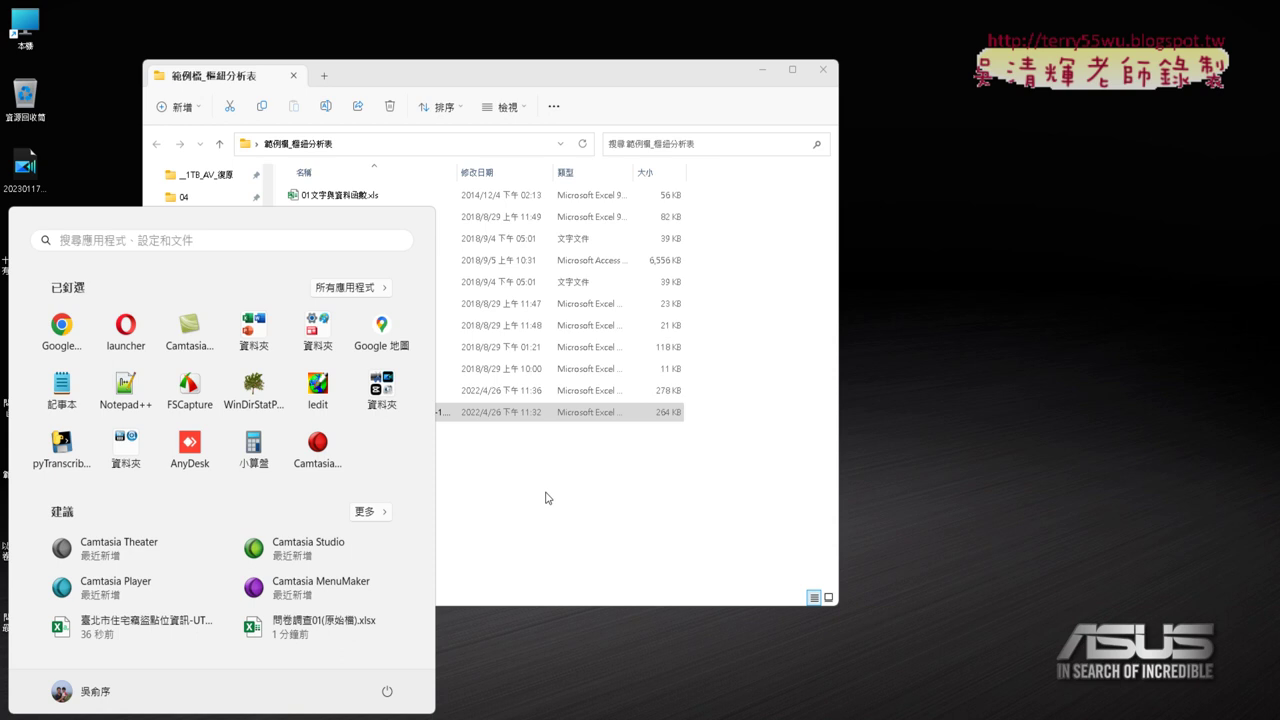
left_click(546, 494)
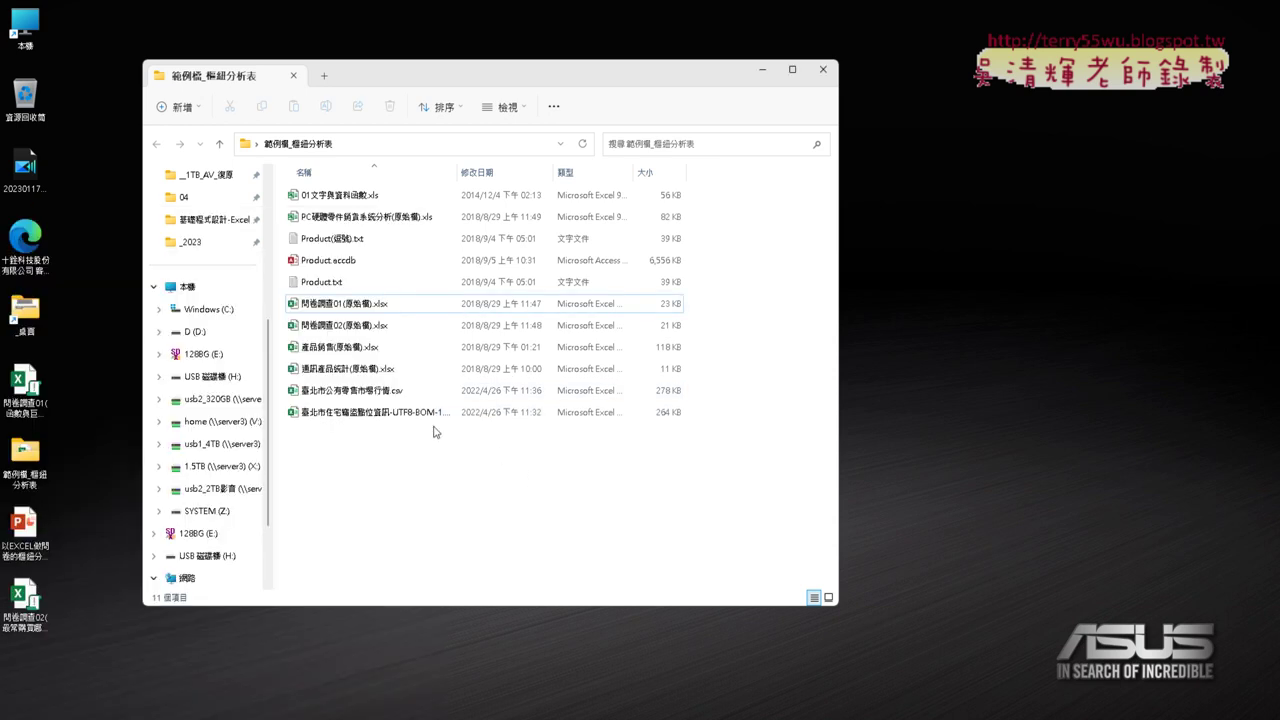
- Reopen 問卷調查01(原始檔).xlsx from Explorer and show its 問卷調查 sheet
double_click(350, 303)
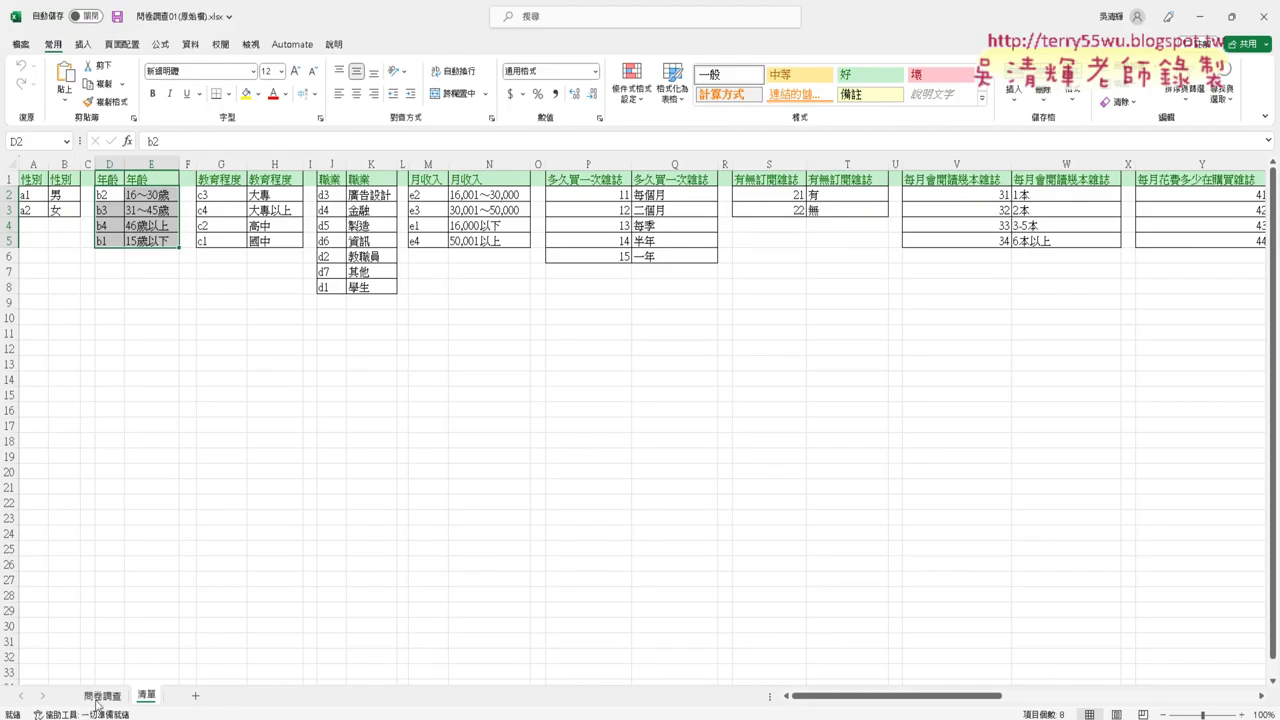
left_click(100, 696)
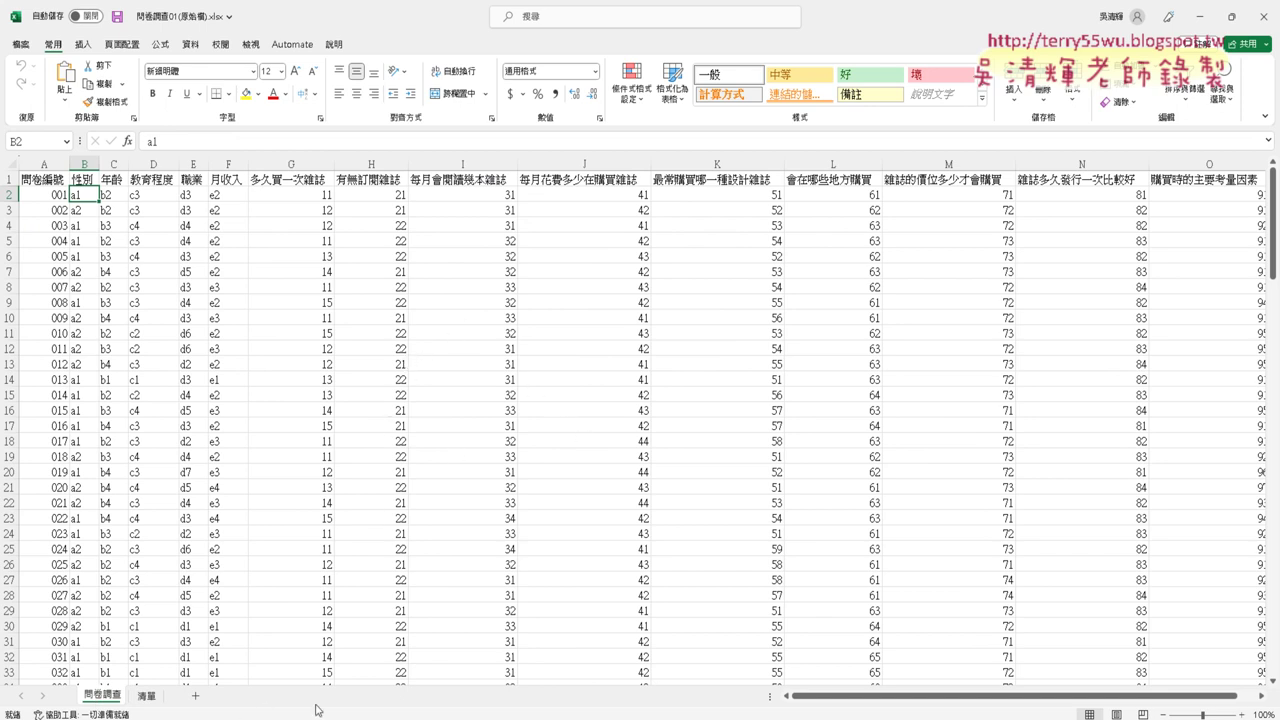
- Open the 05_雜誌問卷調查分析 document from the Google Drive file list
mouse_move(375, 650)
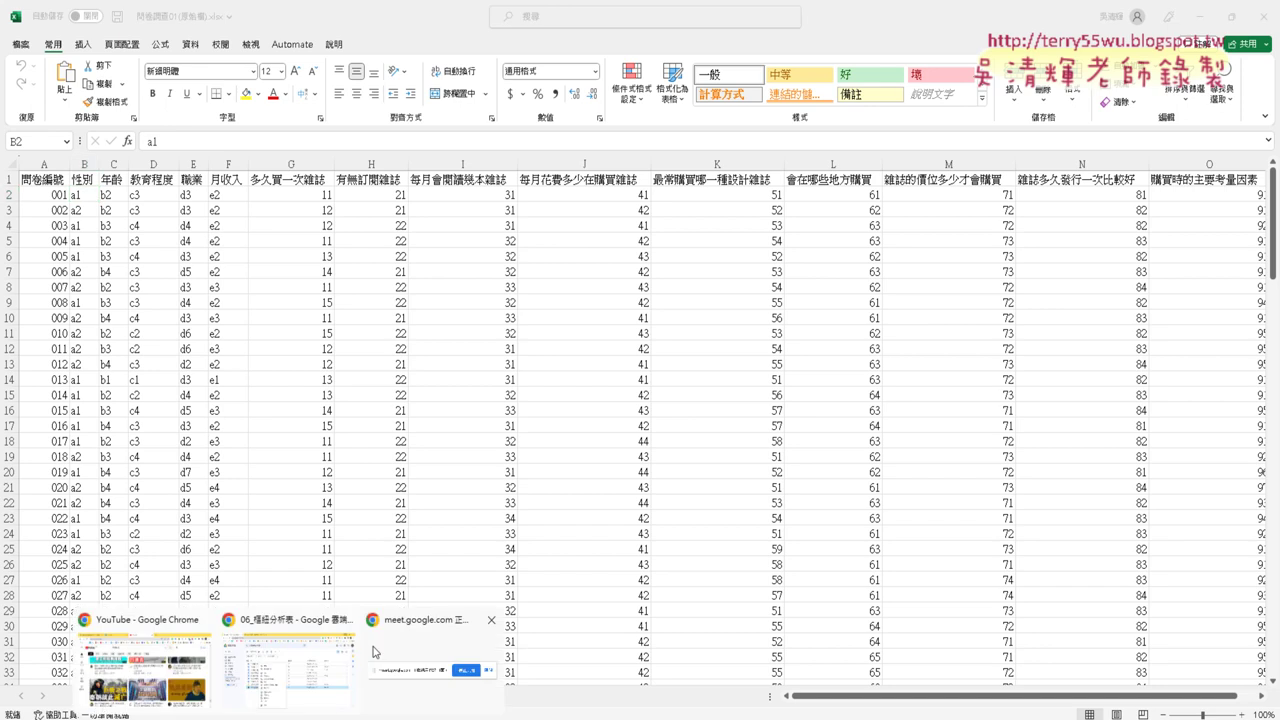
left_click(350, 662)
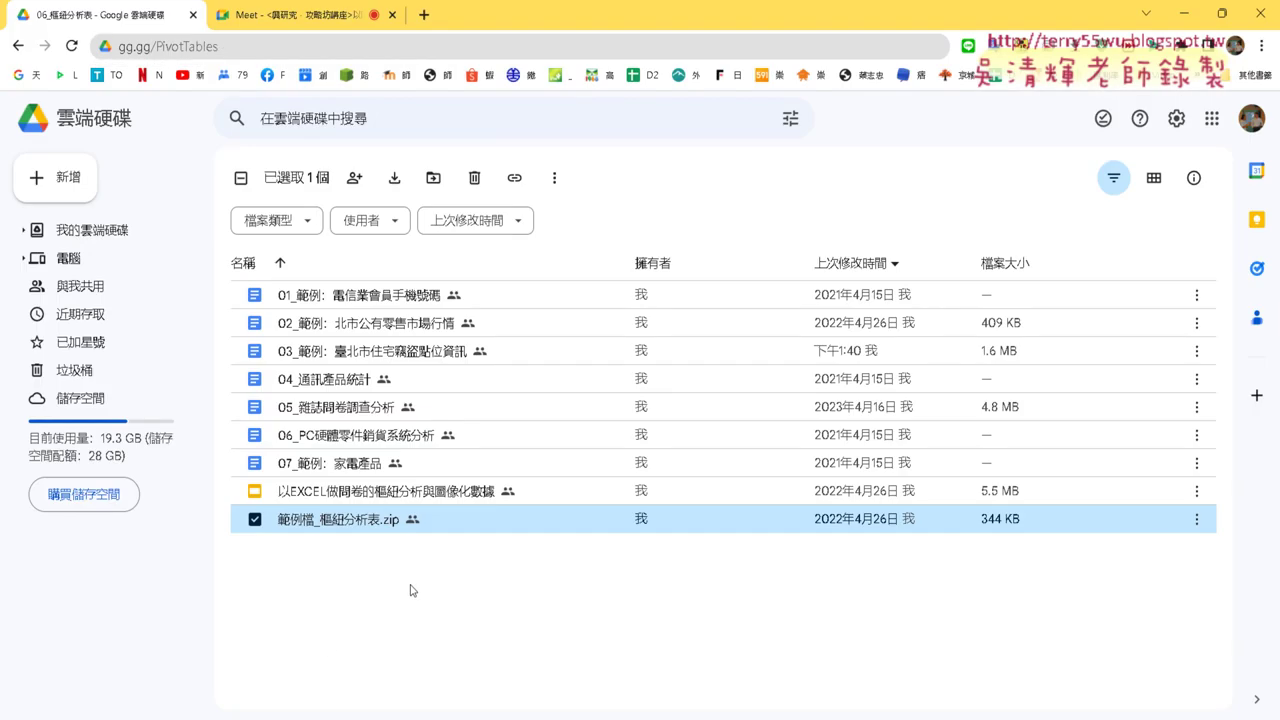
left_click(373, 416)
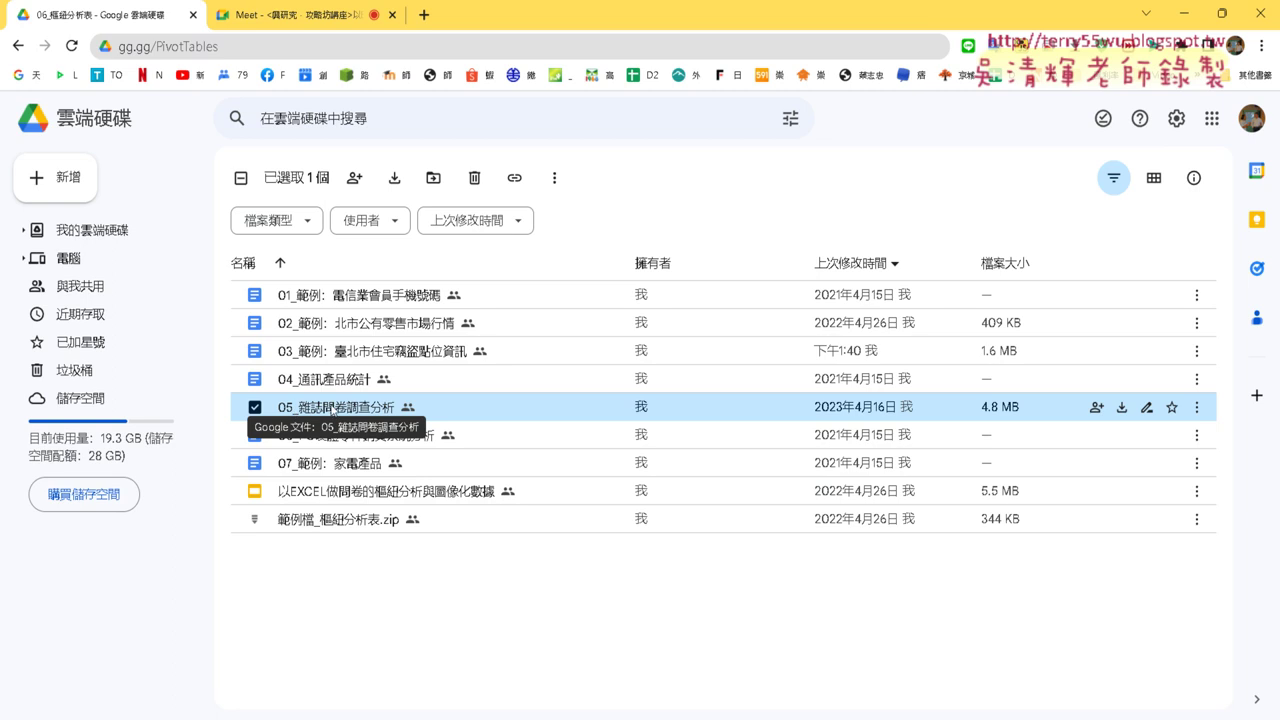
double_click(374, 418)
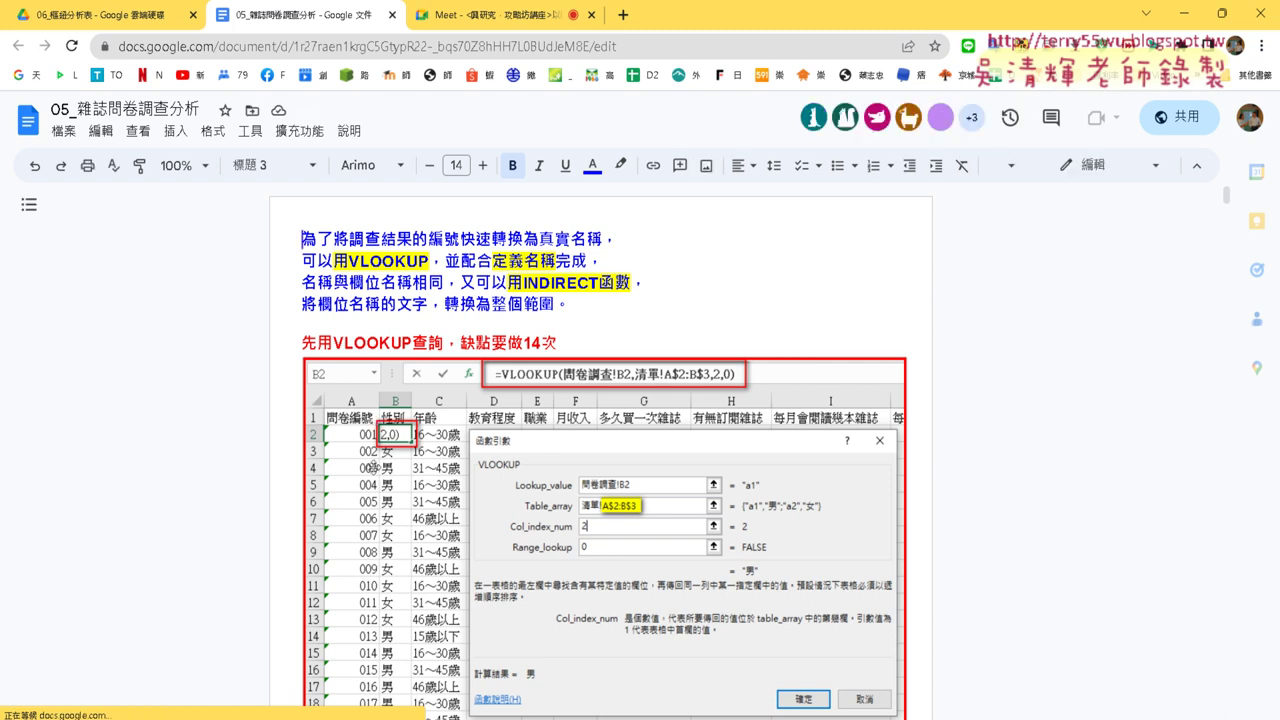
- Highlight 資料正規化 and VLOOKUP函數 on slide 14, then return to the Excel workbook
mouse_move(376, 719)
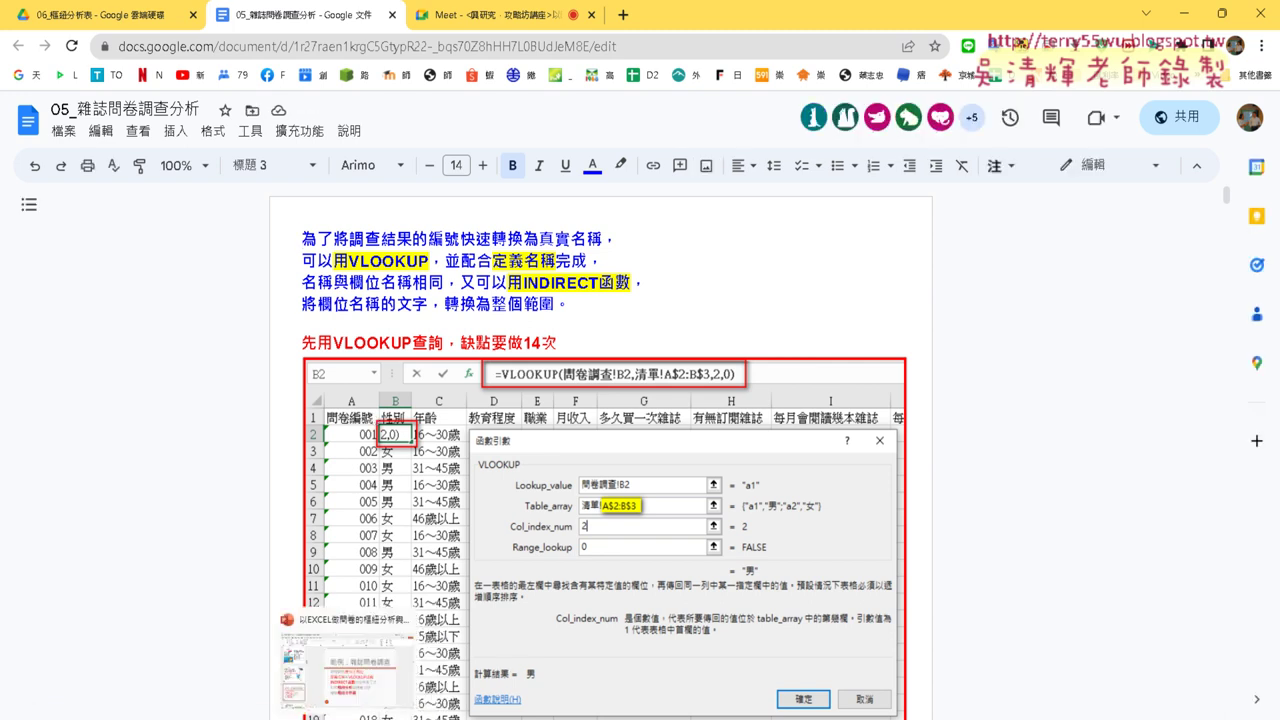
left_click(365, 680)
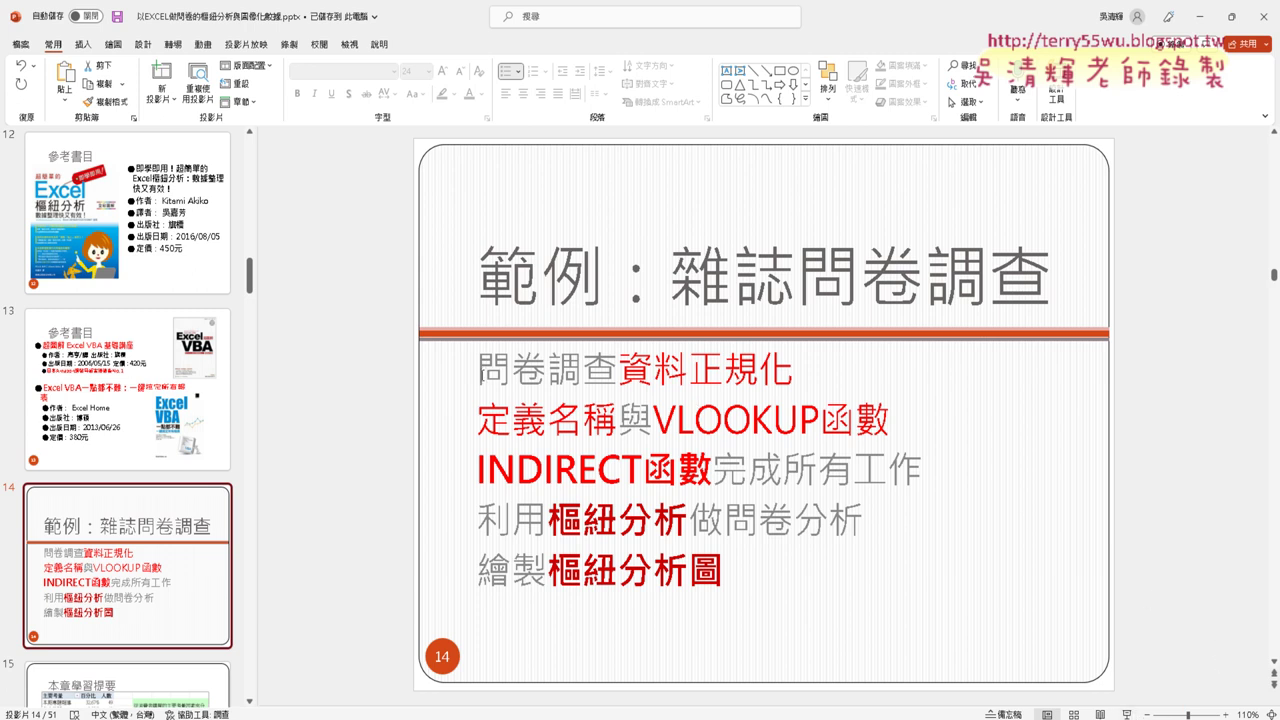
left_click(618, 372)
left_click_drag(618, 372, 800, 365)
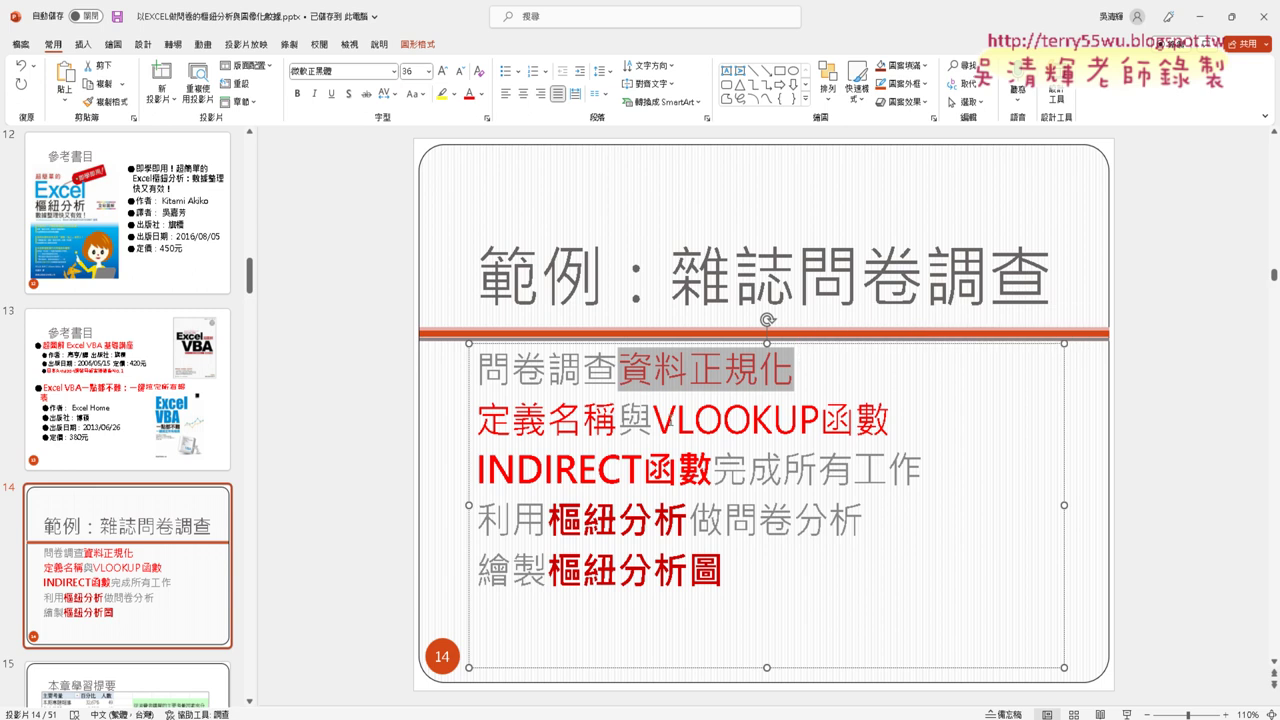
mouse_move(654, 418)
left_mouse_down()
mouse_move(815, 444)
mouse_move(893, 420)
left_mouse_up()
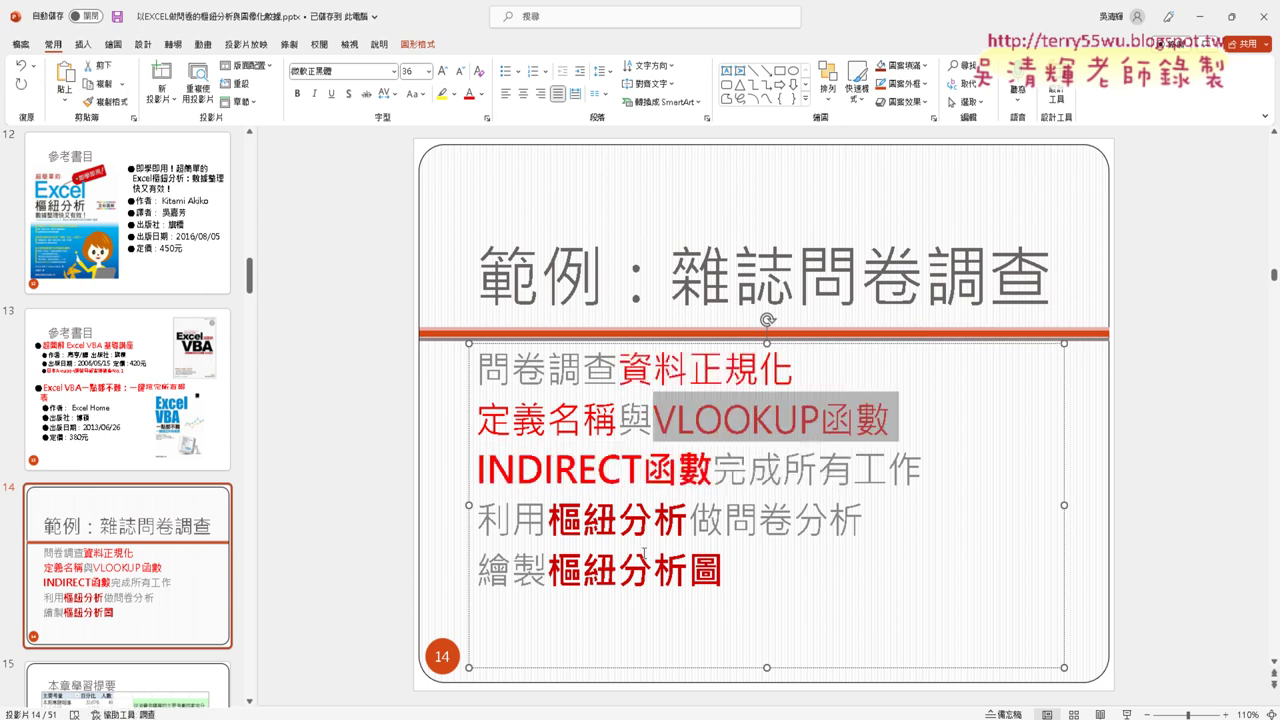
key("alt+Tab")
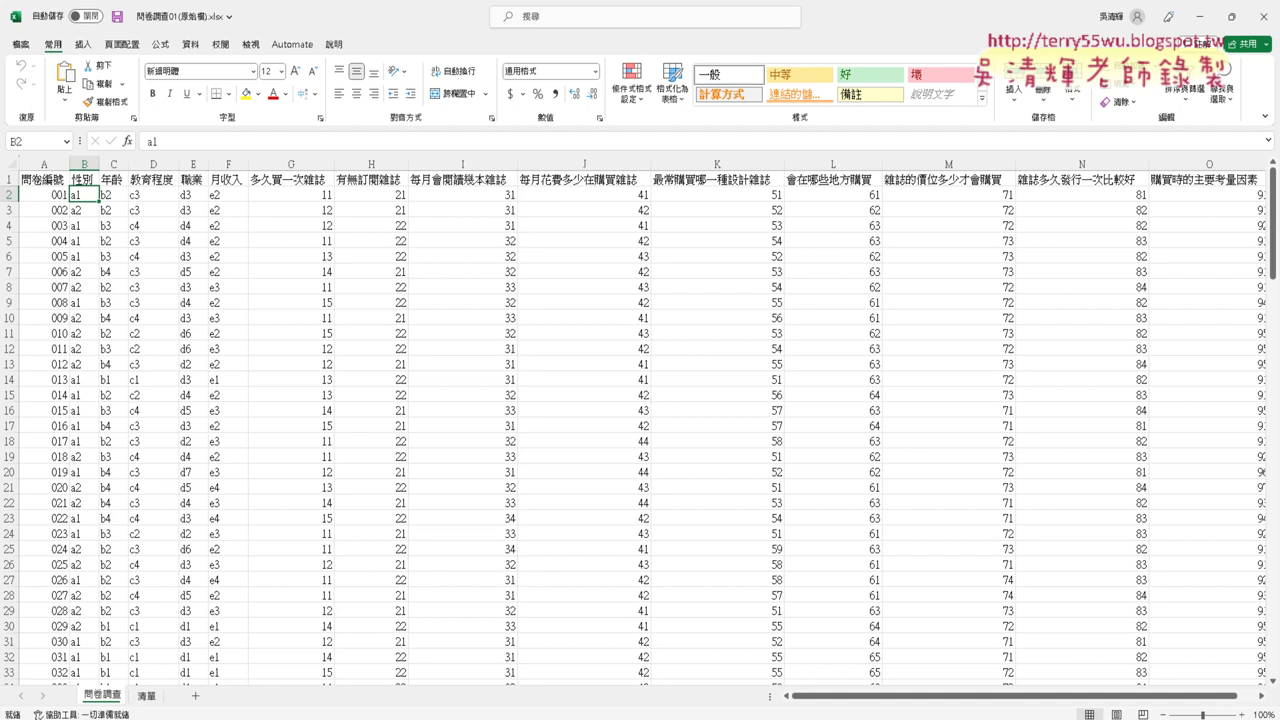
left_click(288, 718)
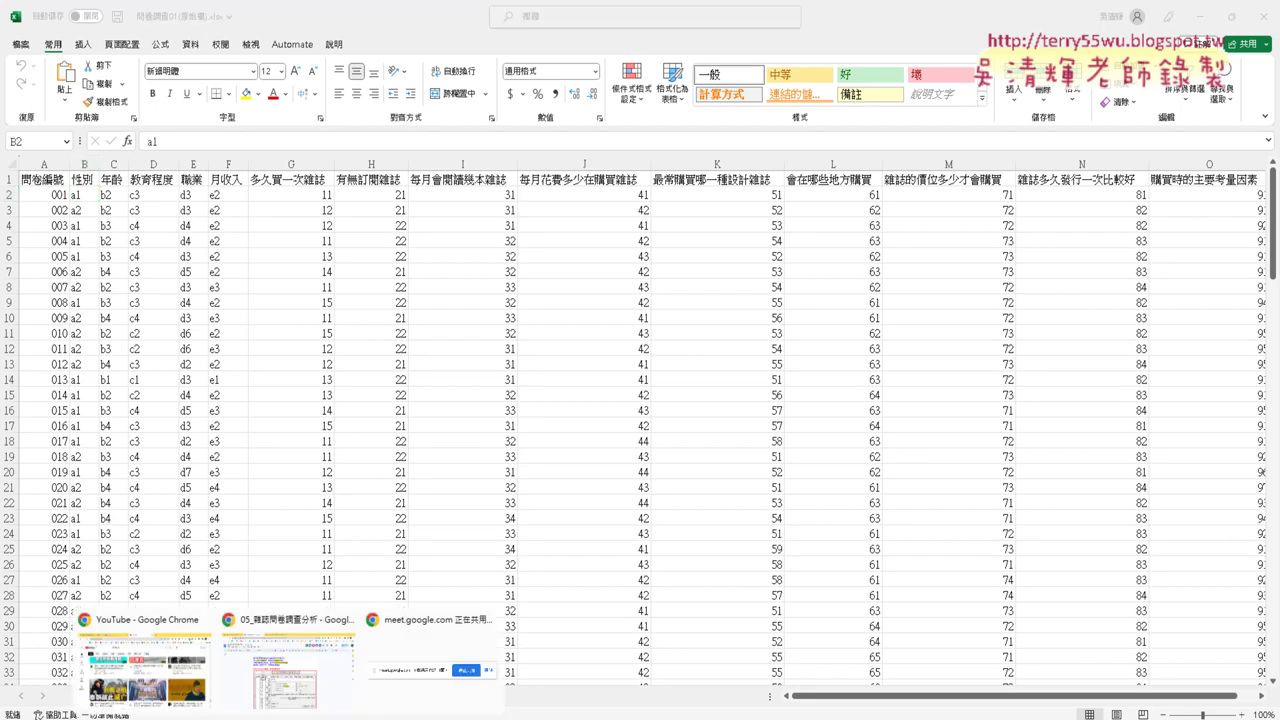
left_click(265, 673)
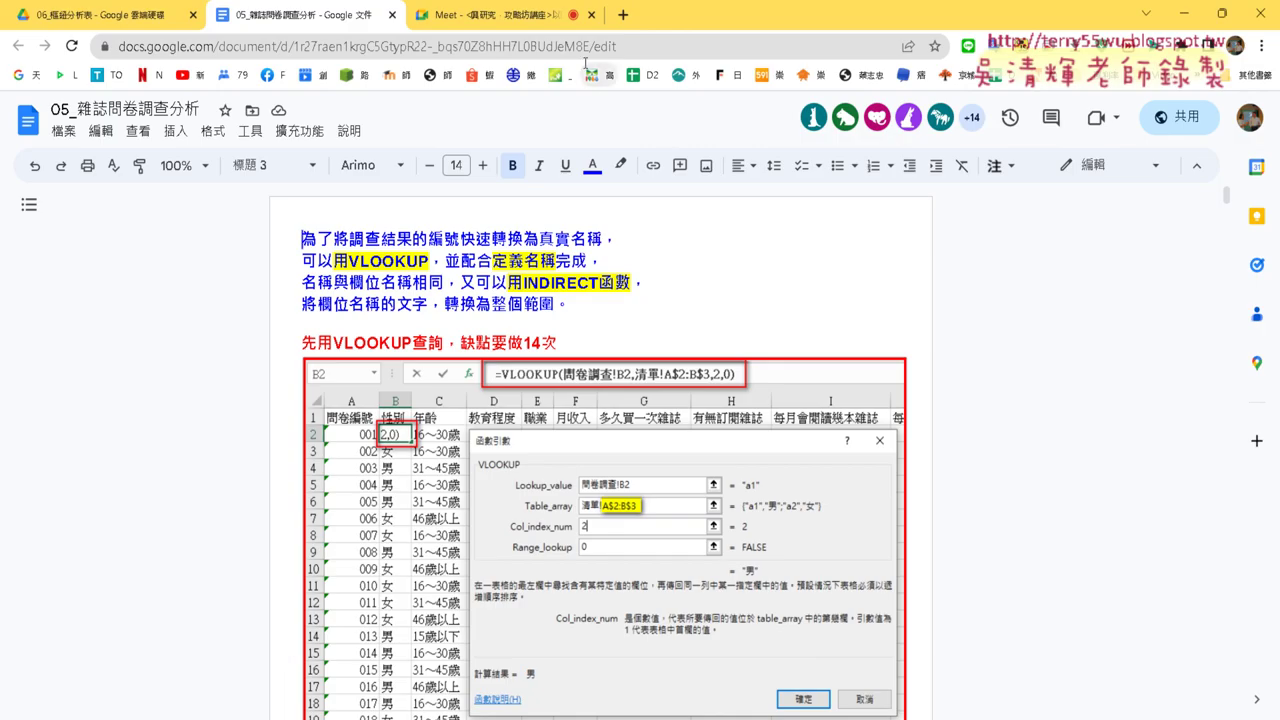
left_click(516, 12)
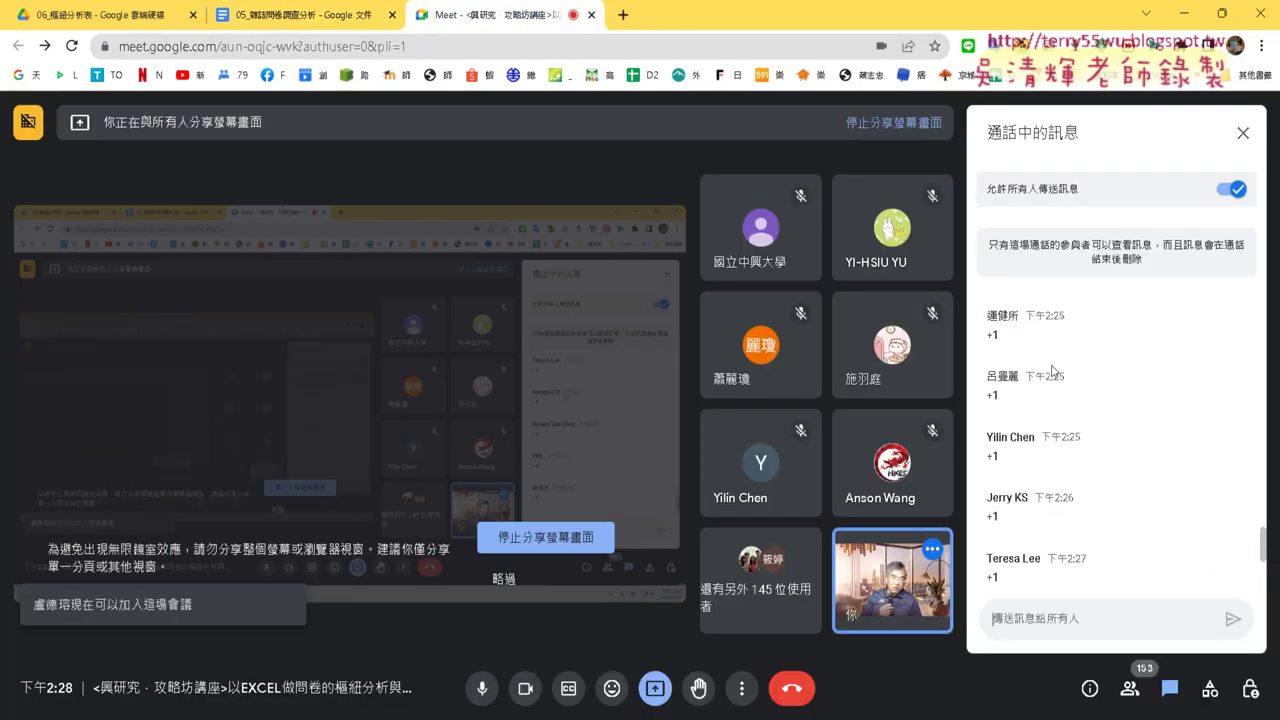
scroll(1052, 372, "up", 3)
scroll(1052, 372, "up", 3)
scroll(1052, 372, "up", 3)
scroll(1052, 372, "up", 3)
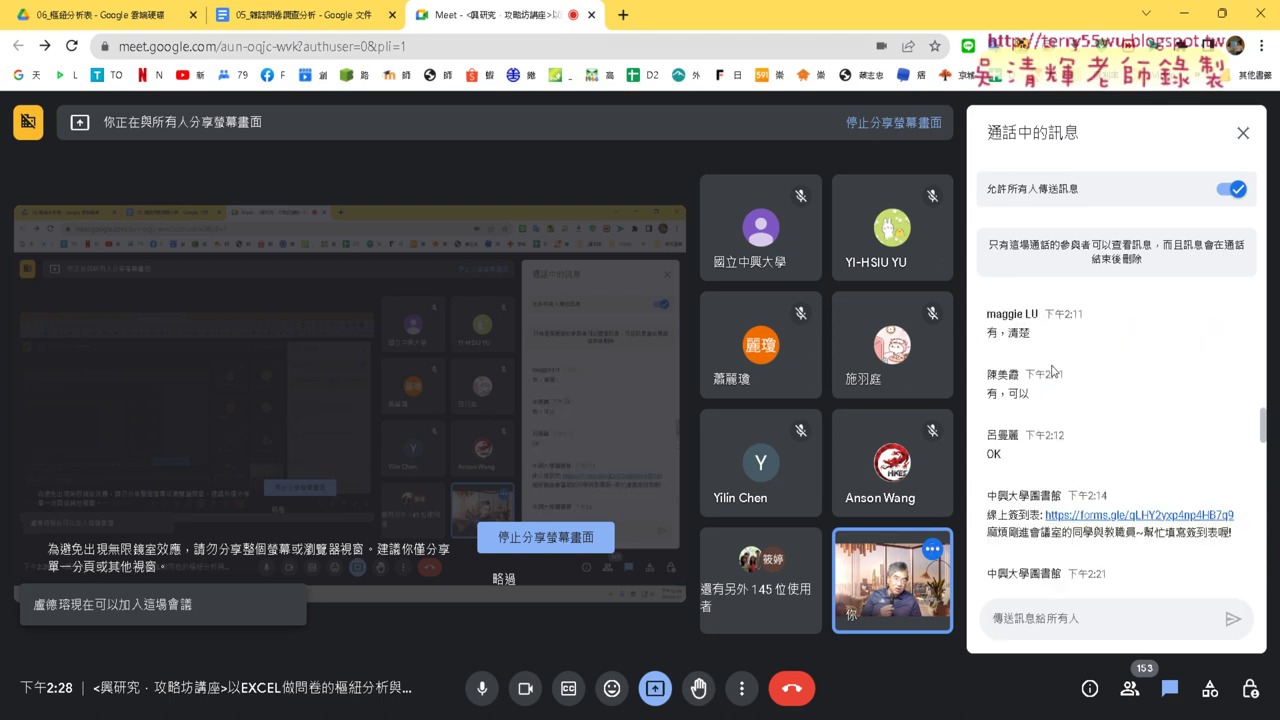
scroll(1052, 372, "down", 5)
scroll(1052, 372, "down", 3)
left_click(1185, 13)
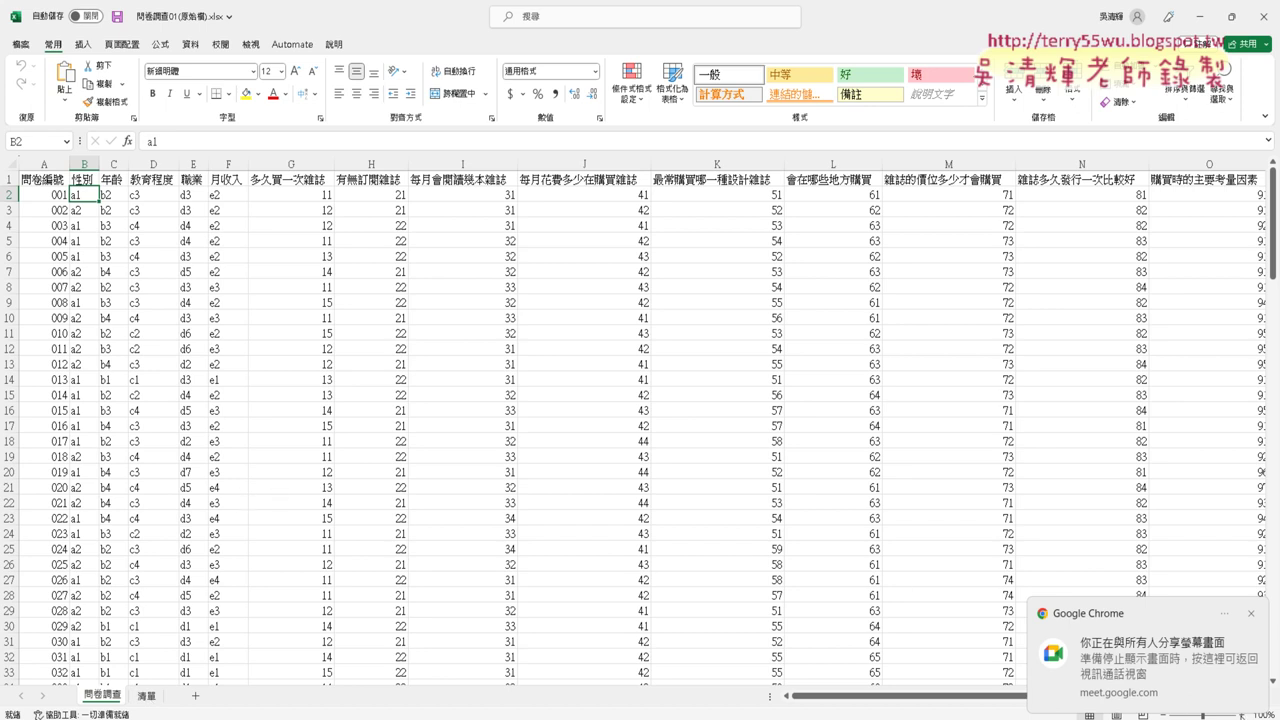
left_click(1251, 613)
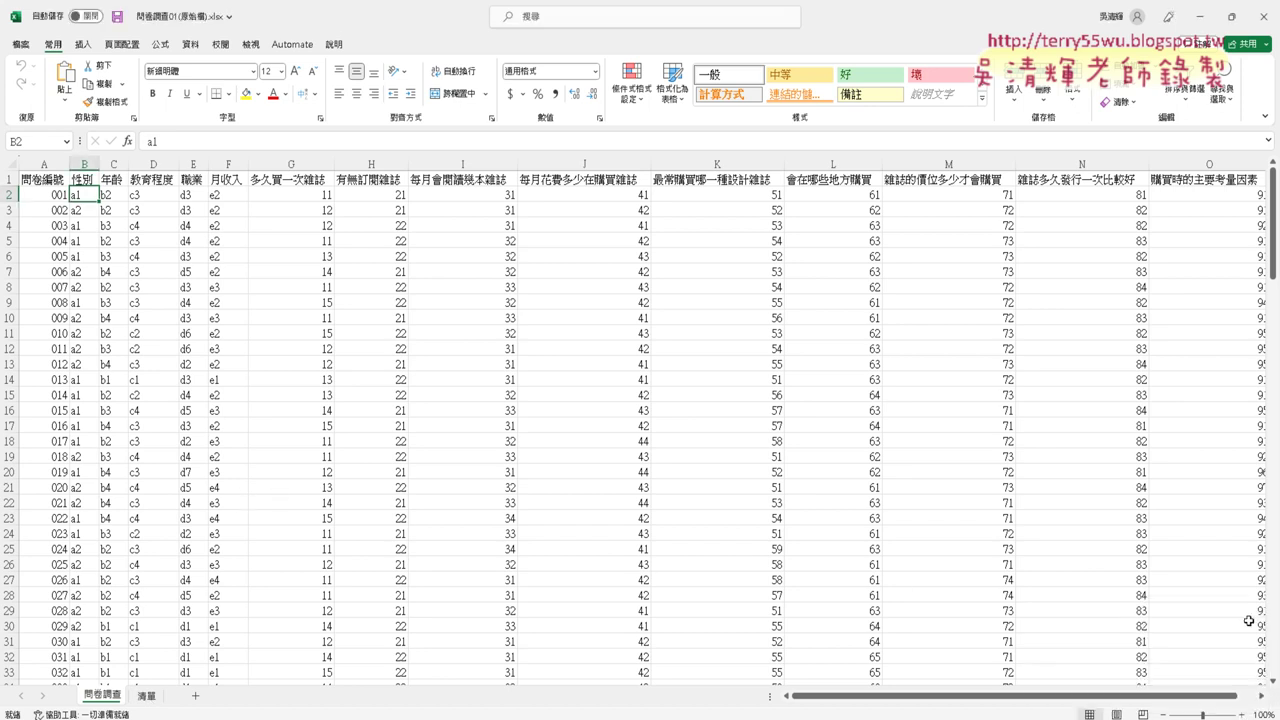
left_click(1246, 714)
left_click(1246, 714)
left_click(1246, 714)
left_click(1246, 714)
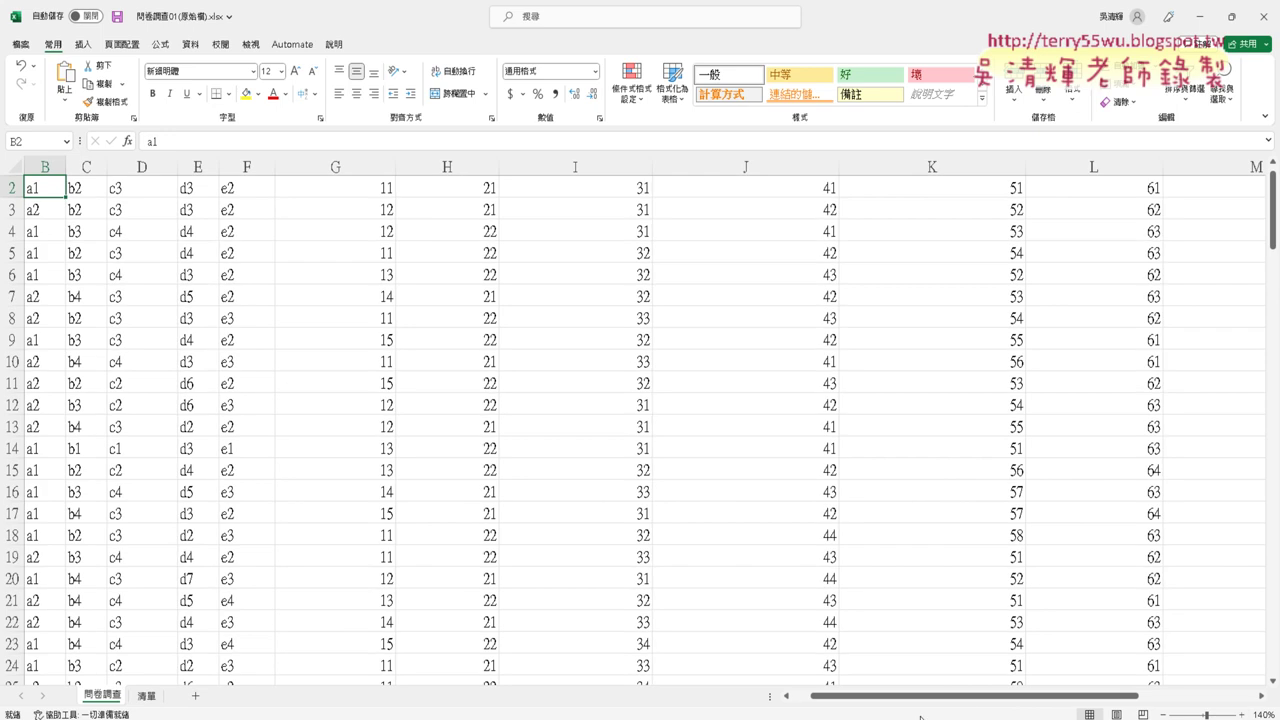
left_click_drag(905, 696, 887, 696)
scroll(240, 537, "up", 1)
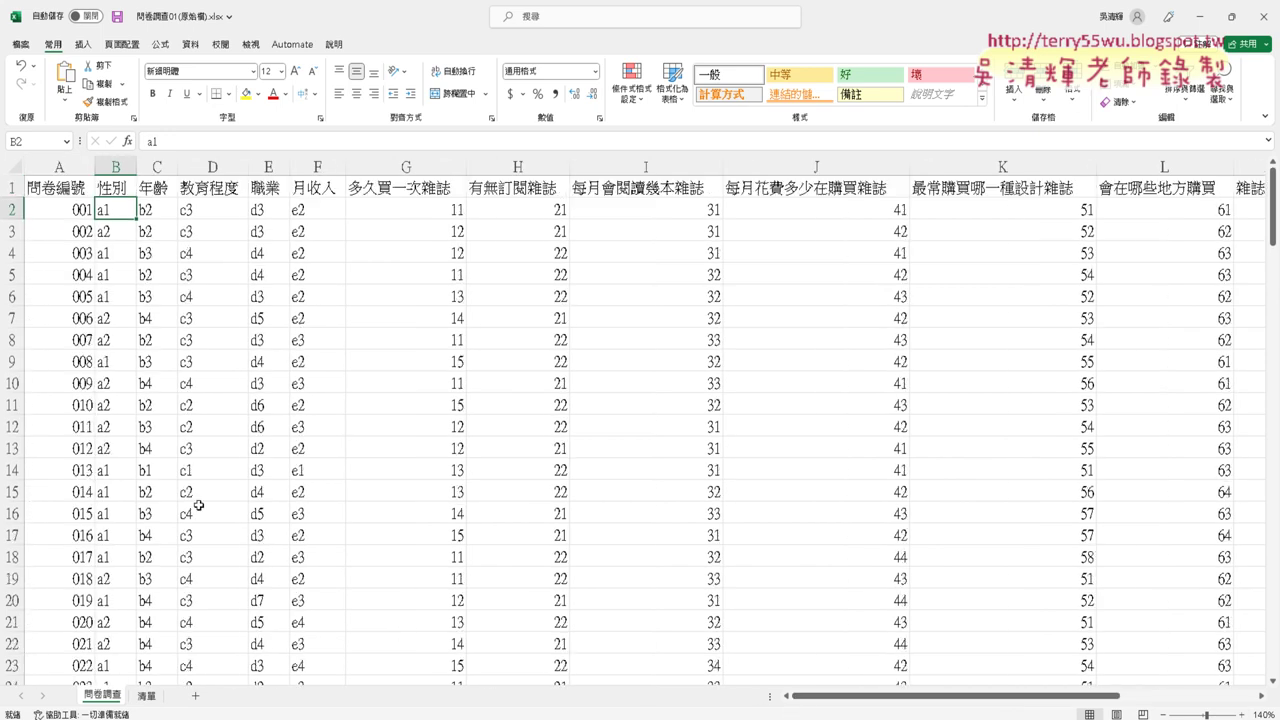
left_click(60, 184)
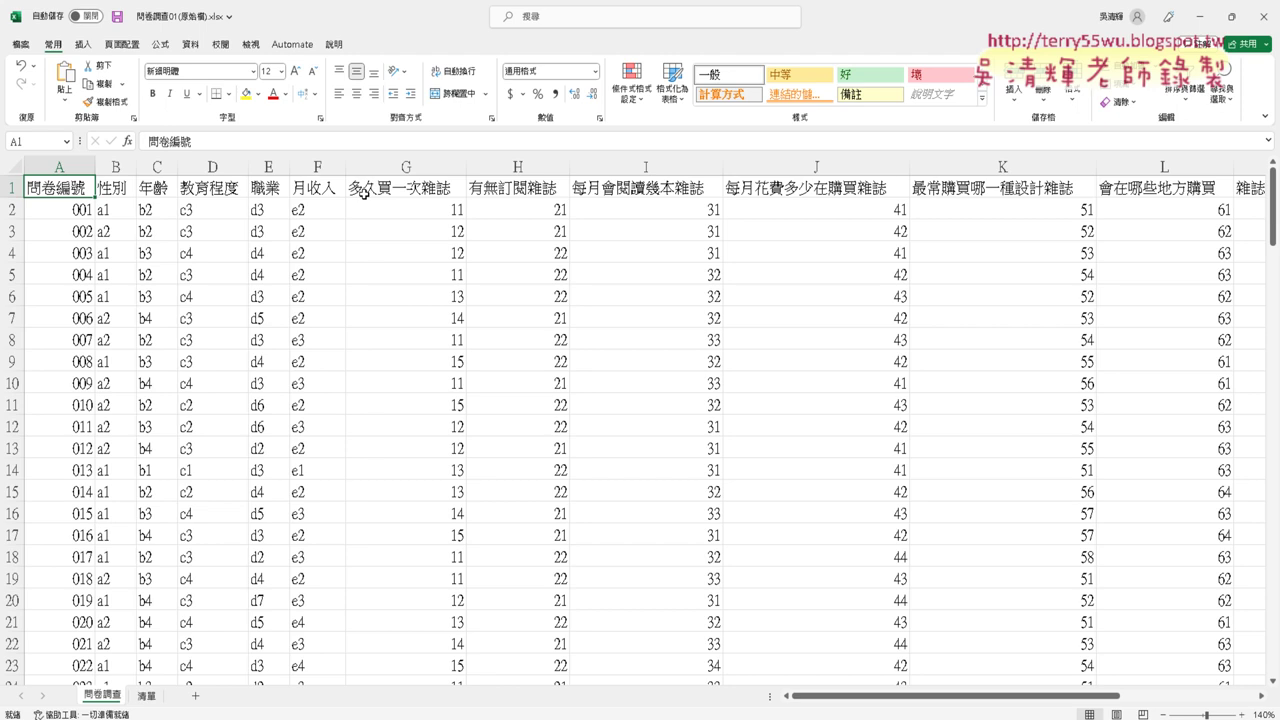
key("ctrl+Right")
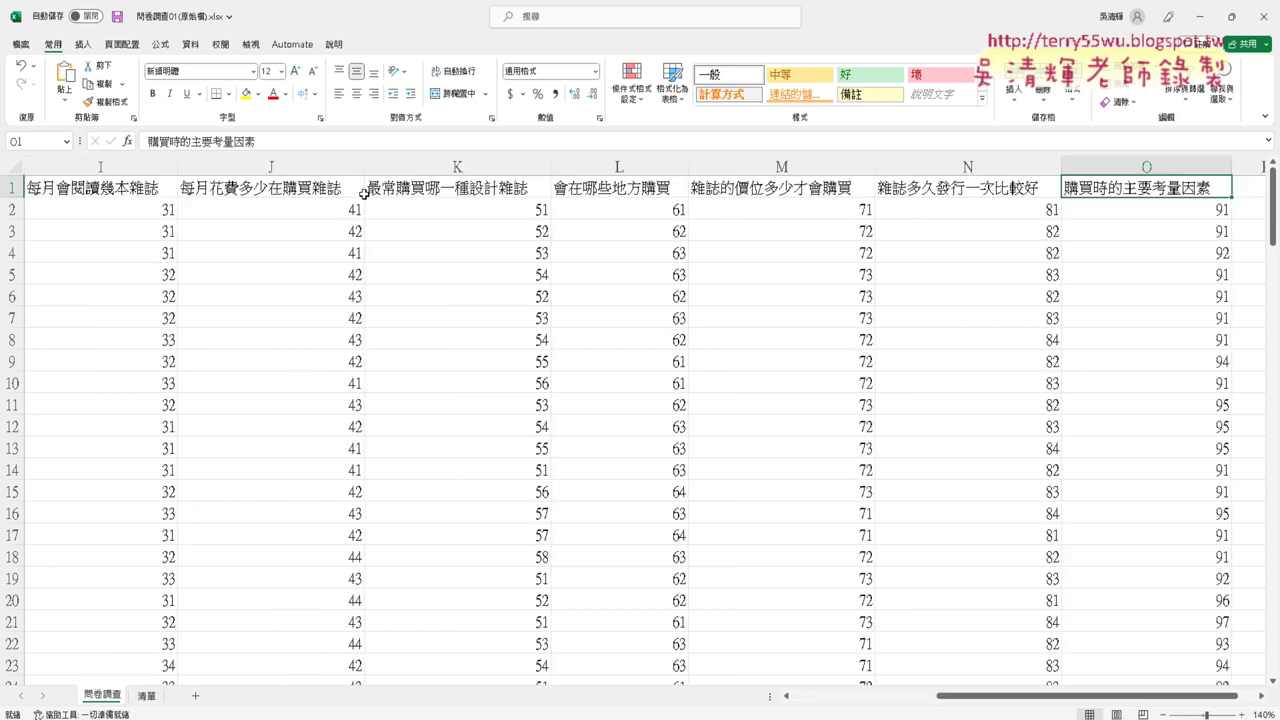
key("ctrl+Left")
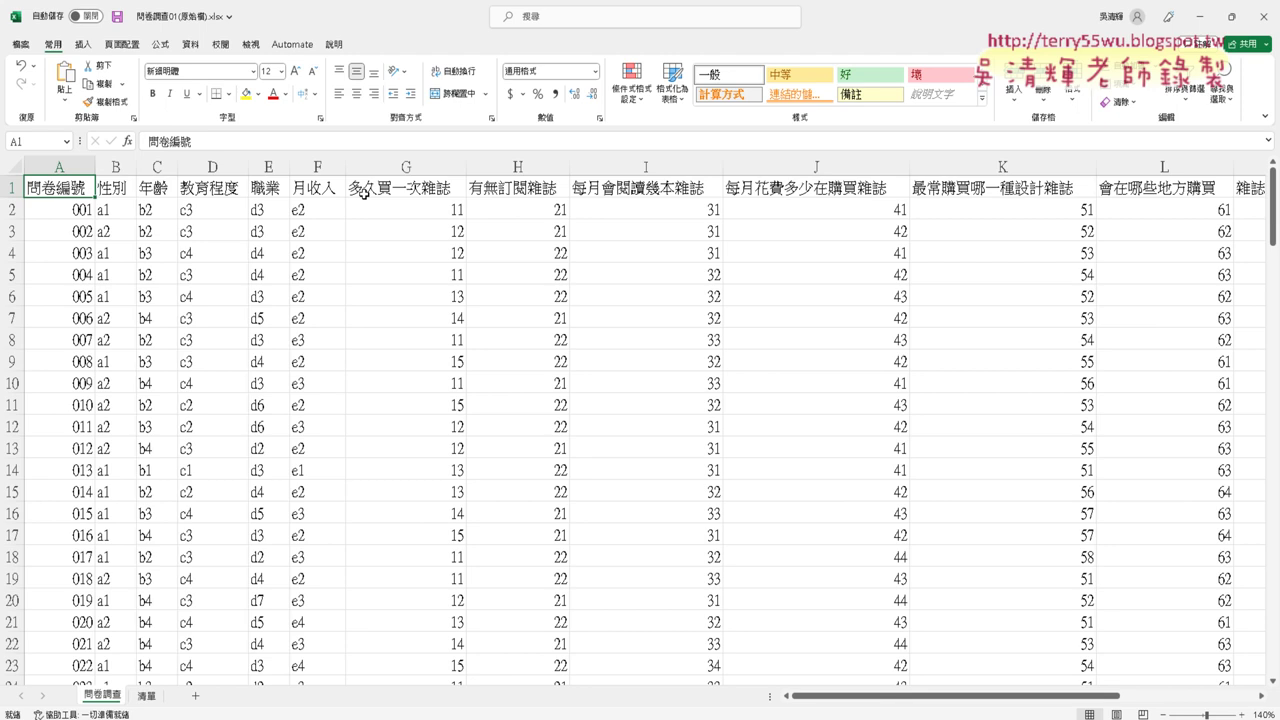
key("Down")
key("Down")
key("Down")
key("Down")
key("Down")
key("Up")
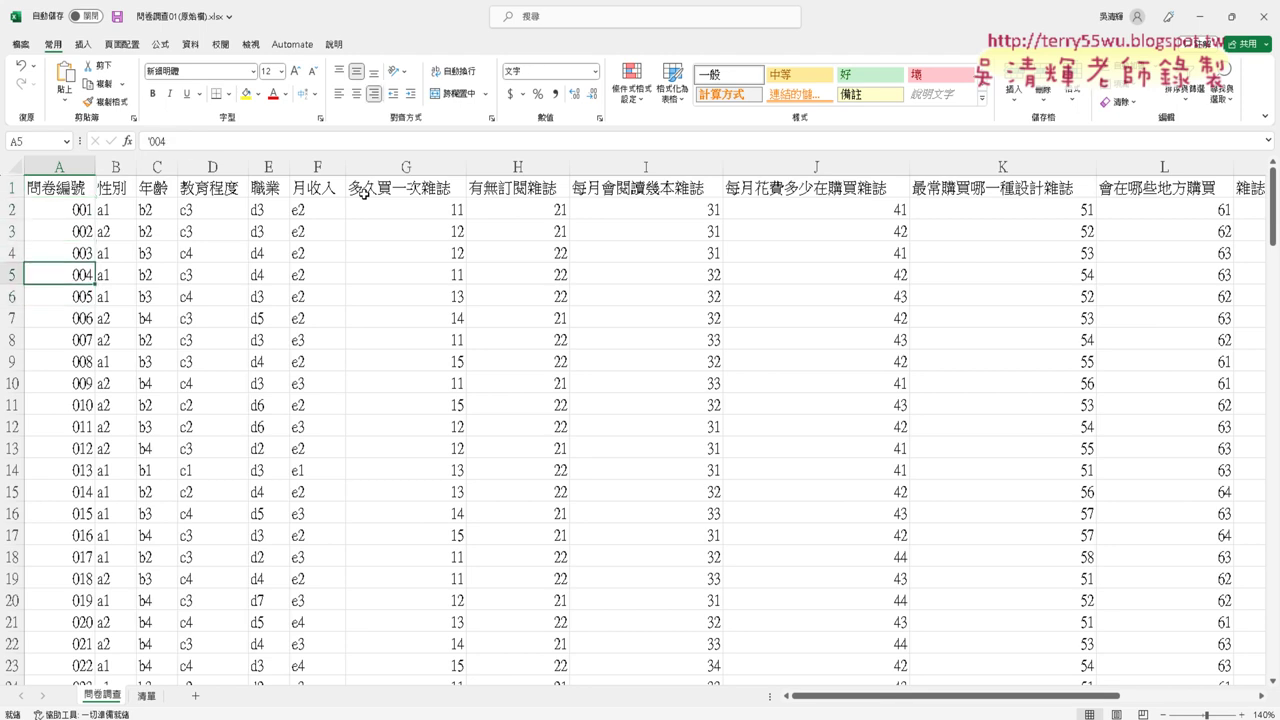
key("Up")
key("Up")
key("Up")
key("Up")
key("Right")
key("Down")
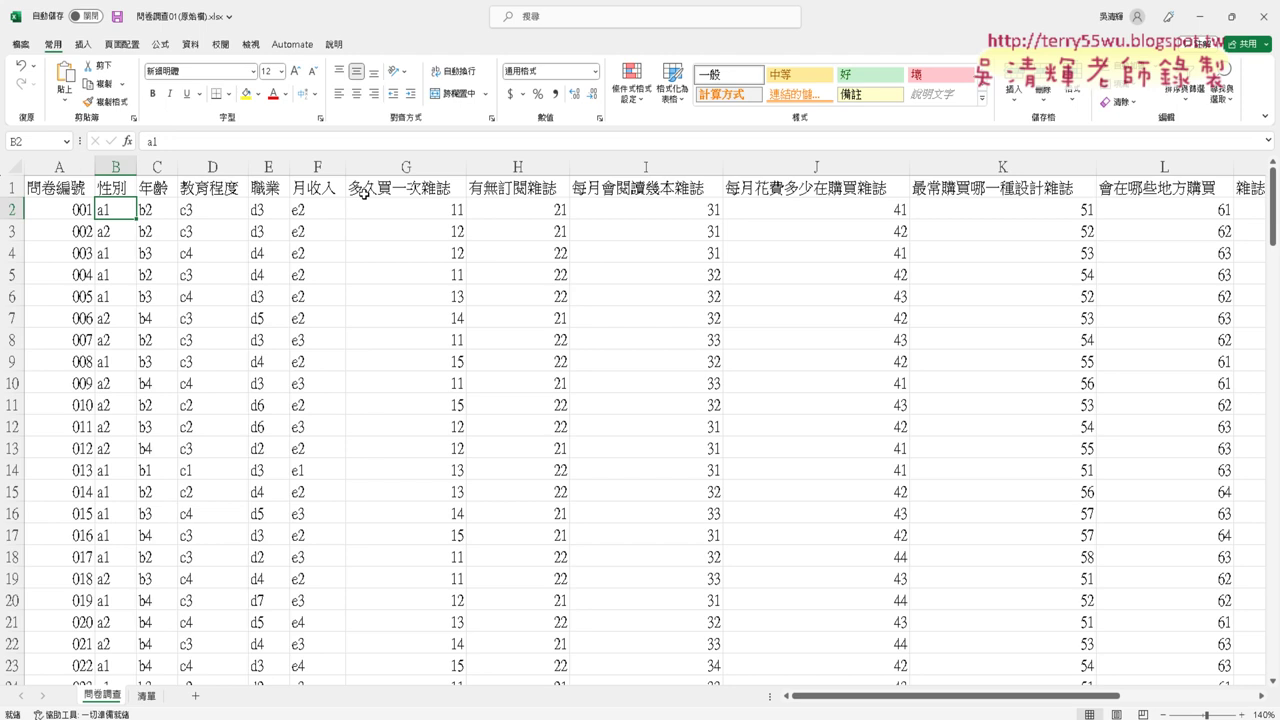
key("Up")
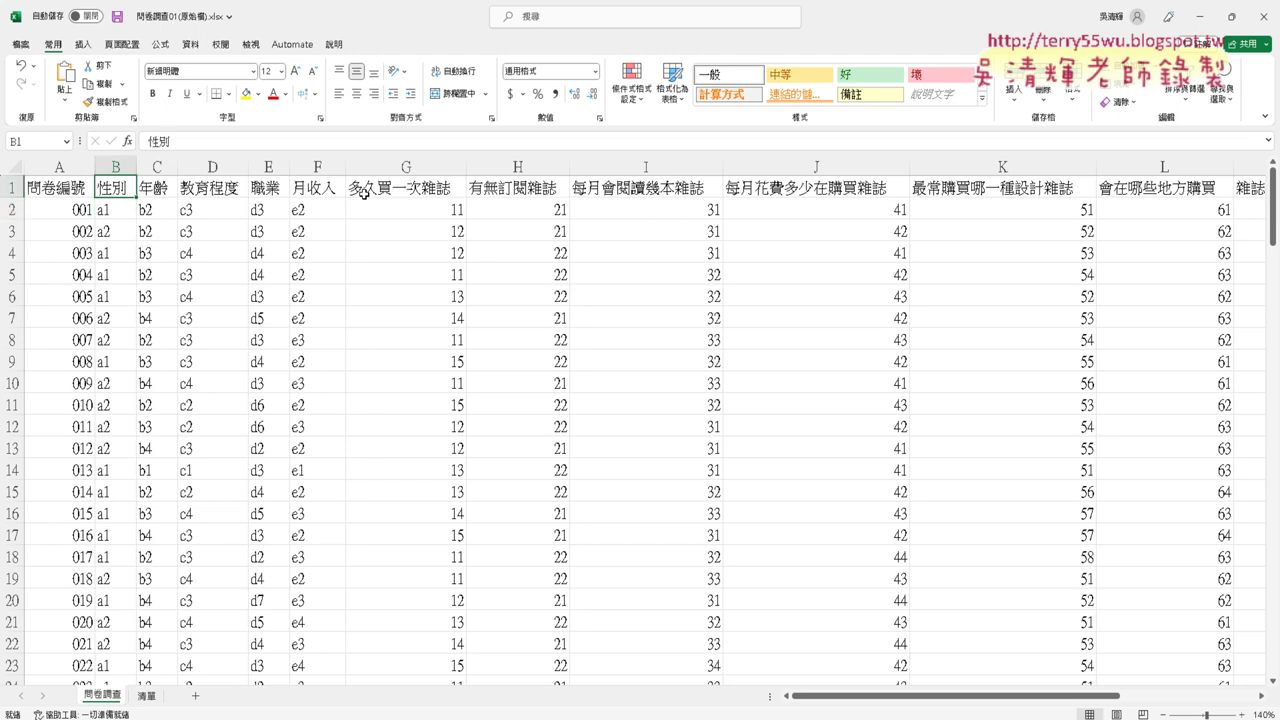
key("Down")
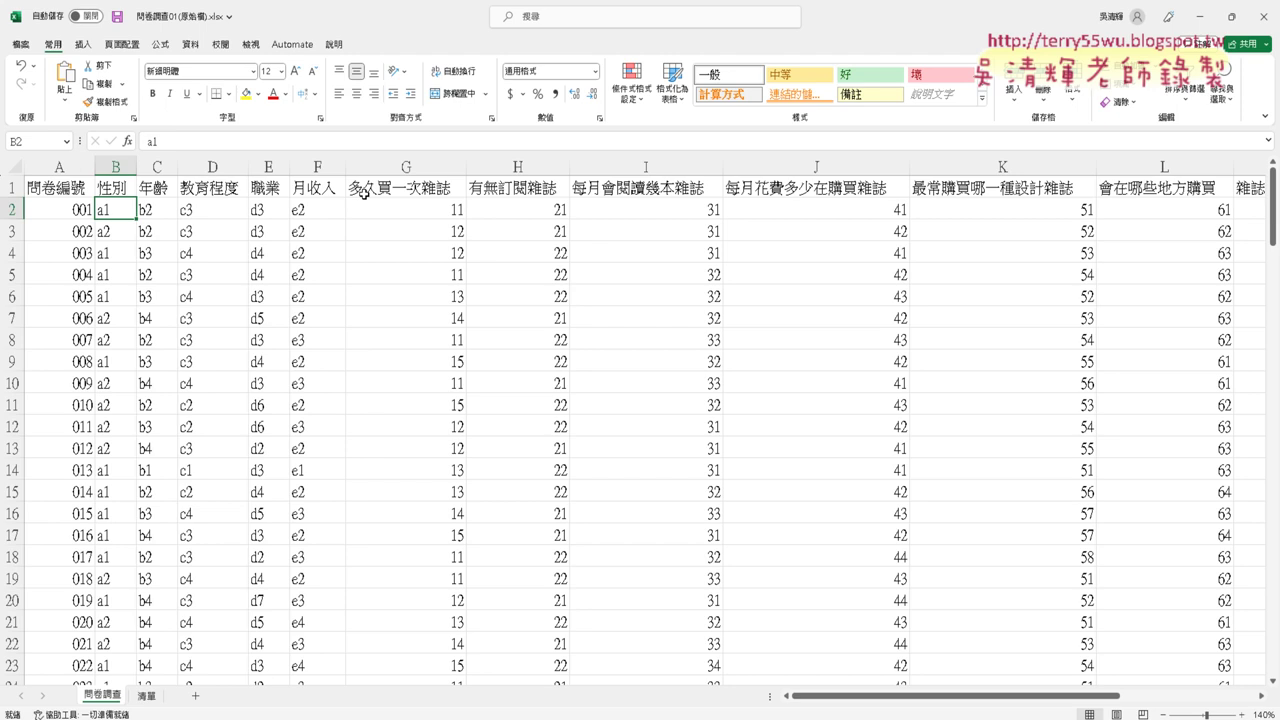
key("Down")
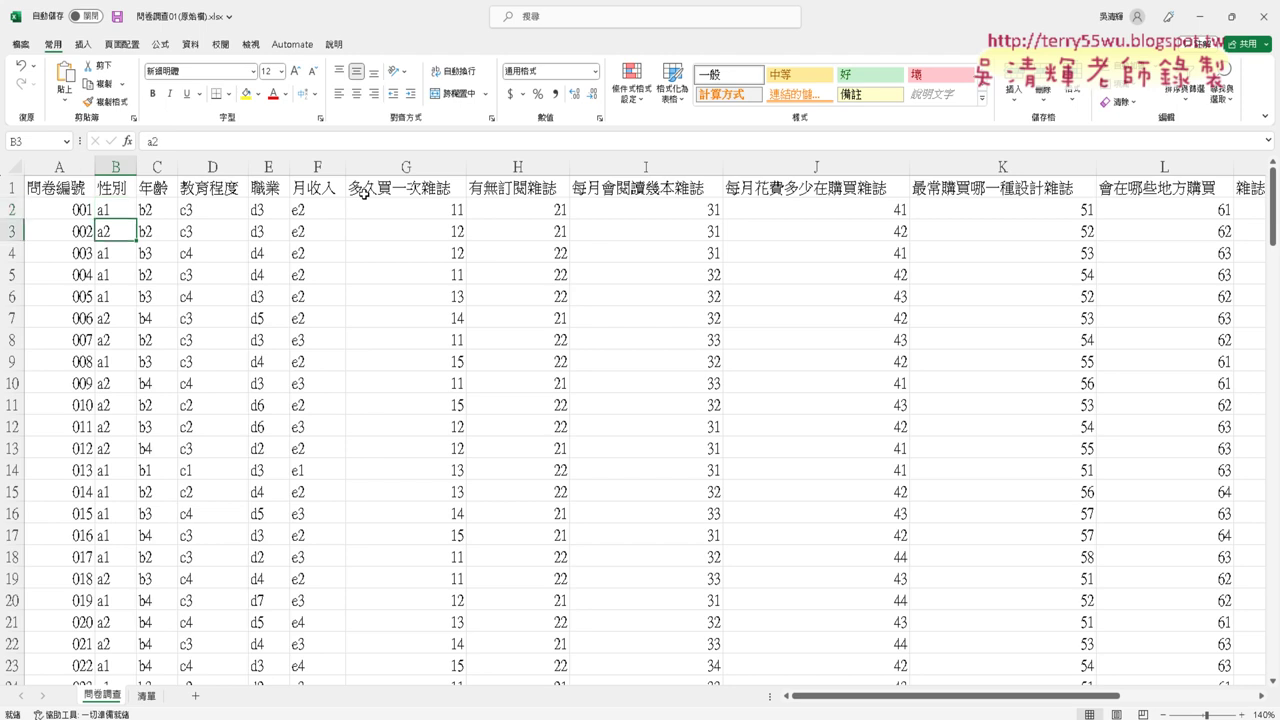
key("Up")
key("Down")
key("Right")
key("Up")
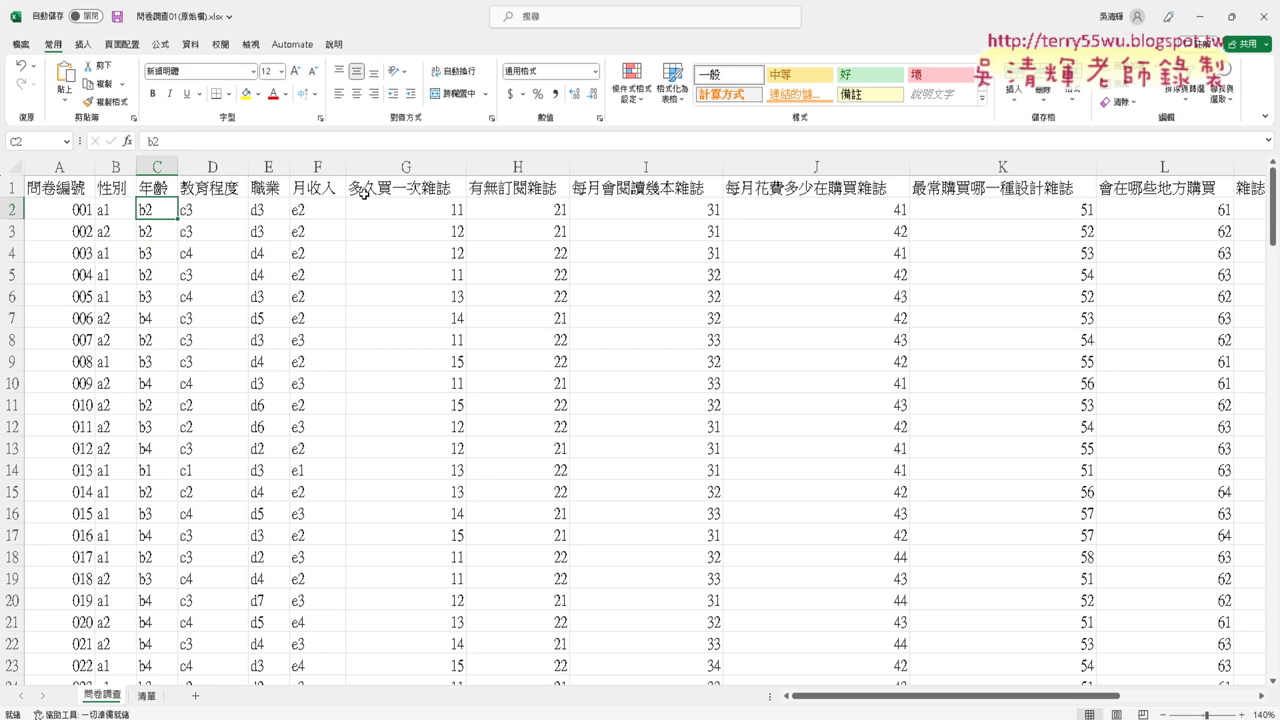
key("Down")
key("Down")
key("Down")
key("Down")
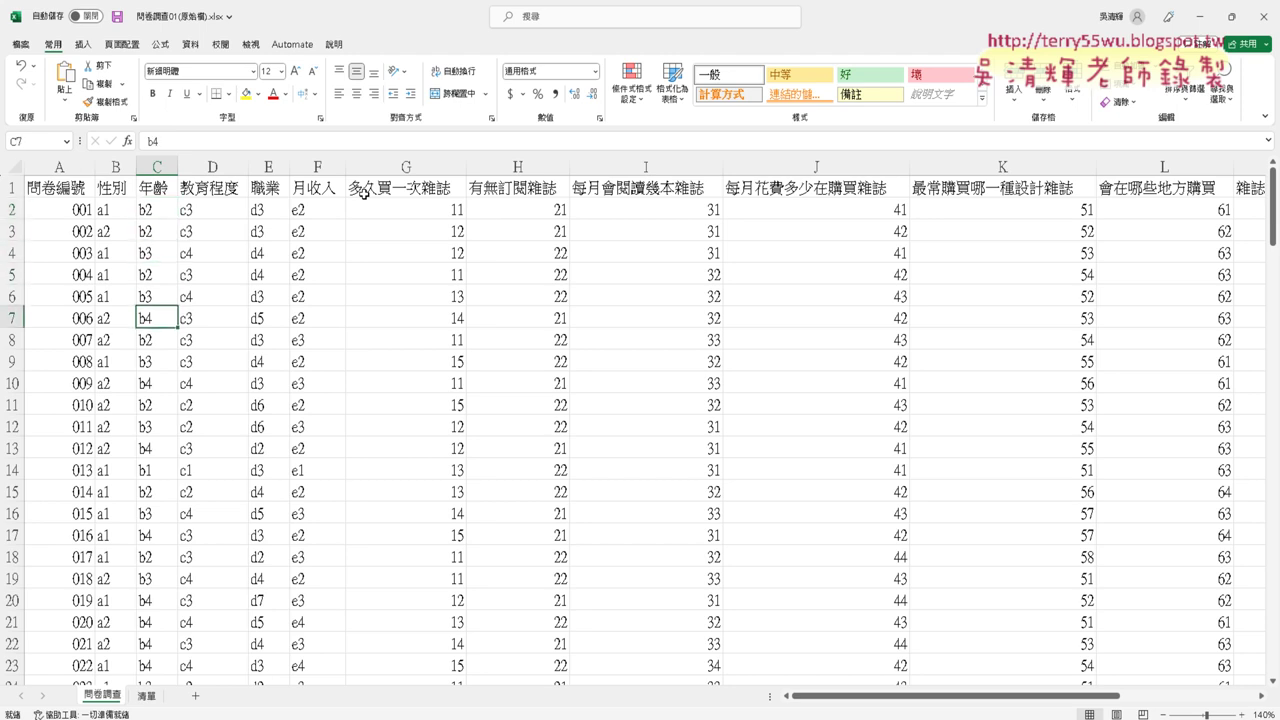
key("Down")
key("Up")
key("Up")
key("Up")
key("Up")
key("Up")
key("Right")
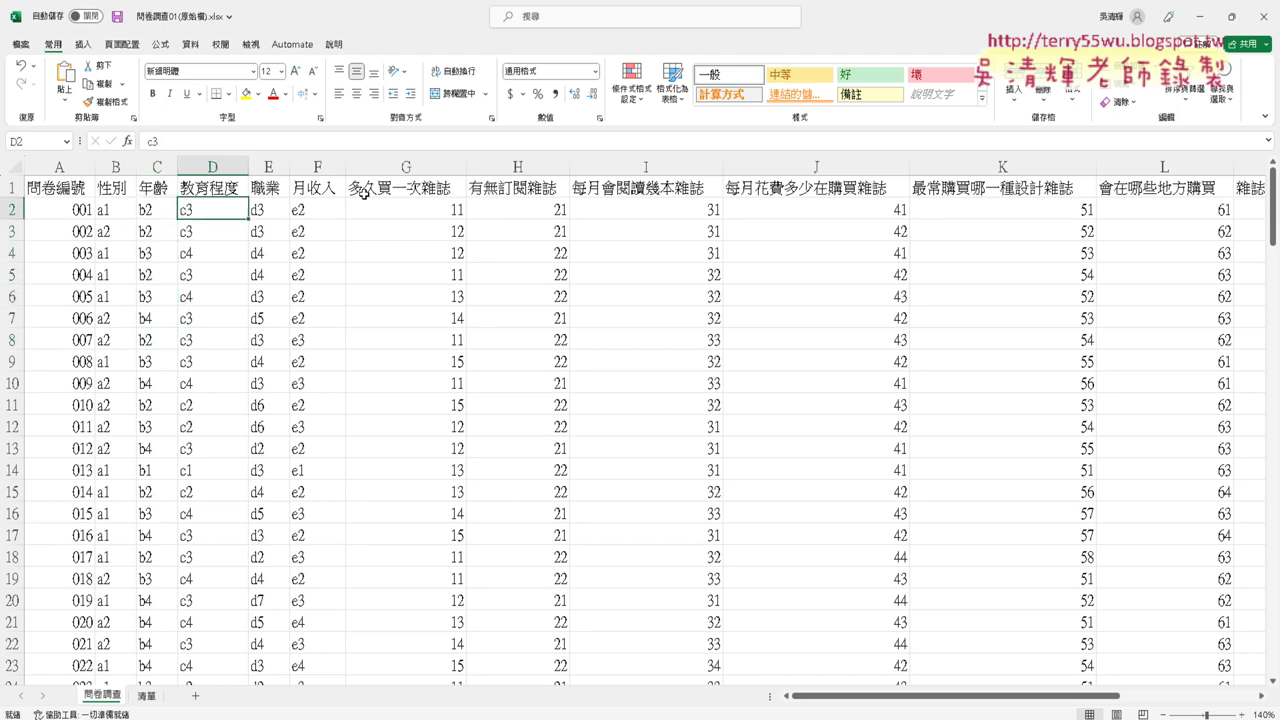
key("Right")
key("Left")
key("Left")
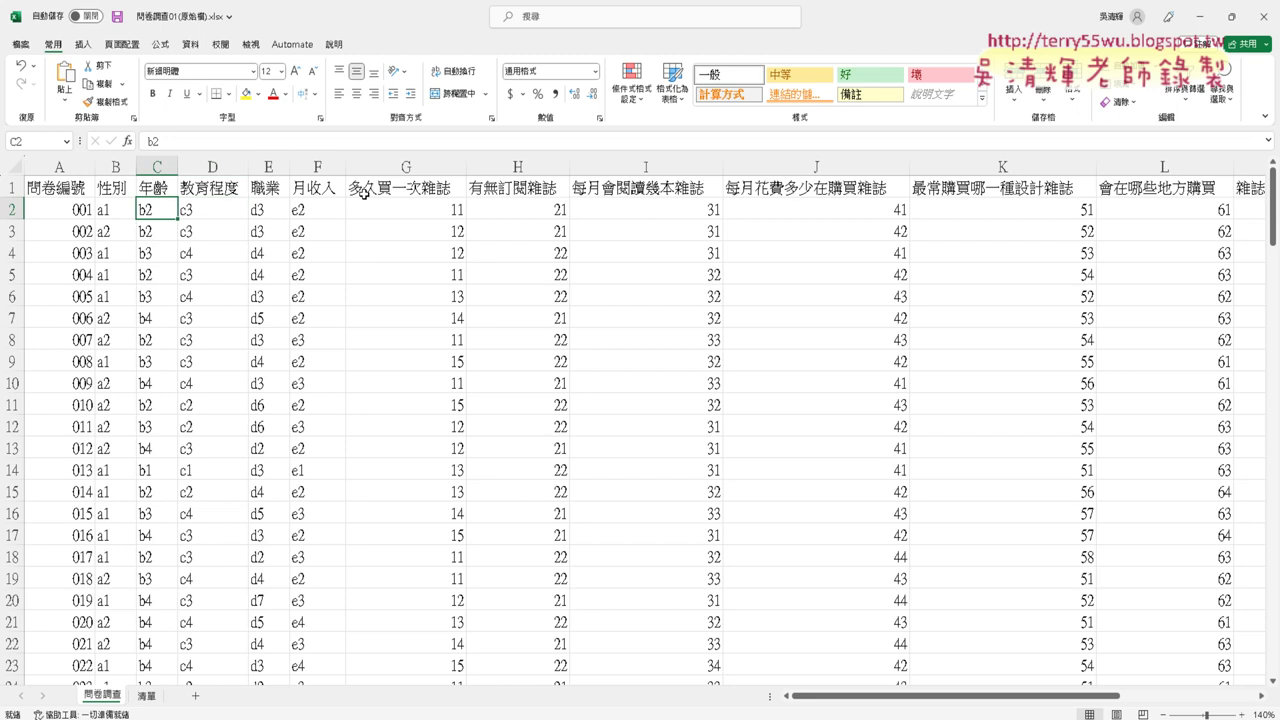
key("Right")
key("Left")
key("Left")
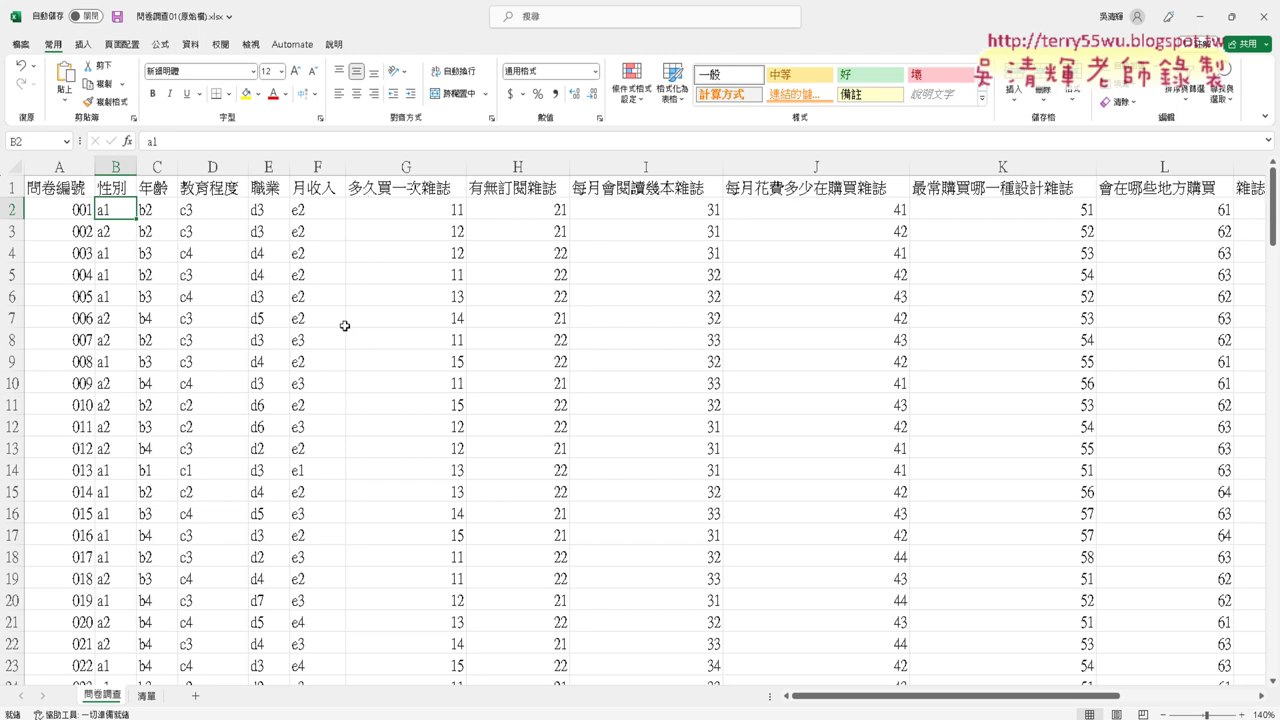
left_click(147, 697)
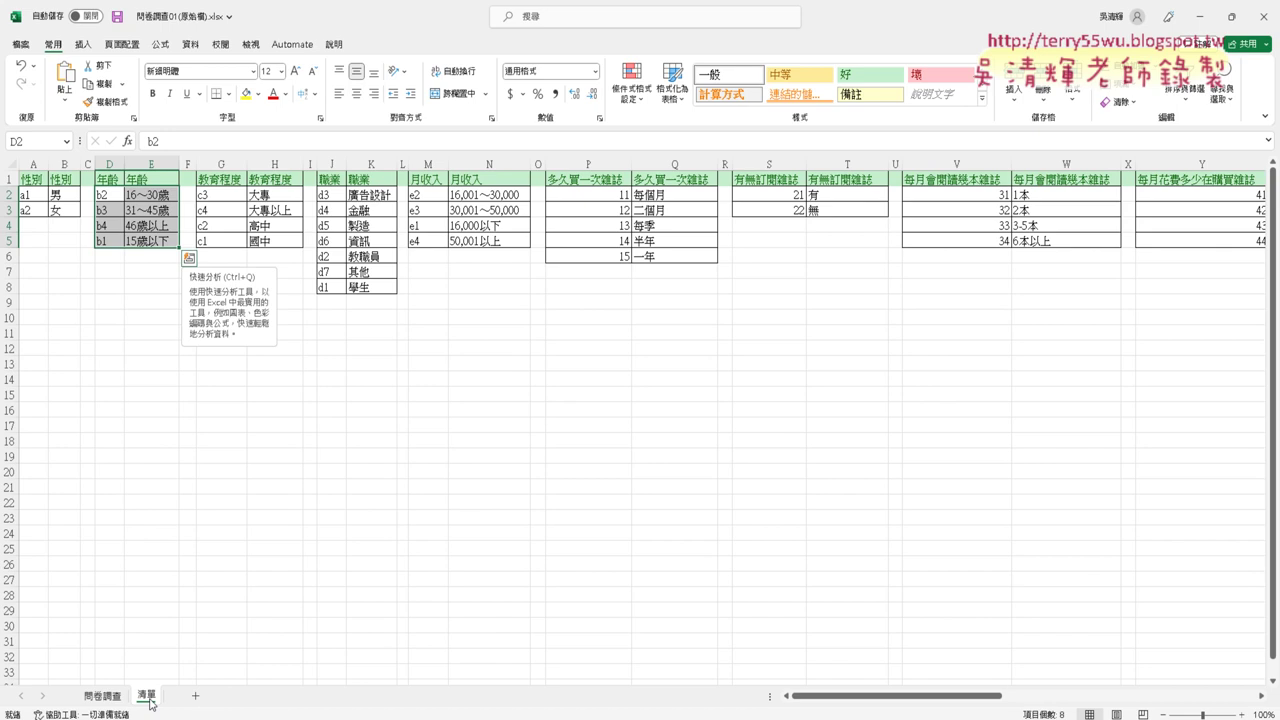
left_click(112, 697)
left_click(146, 697)
key("ctrl+v")
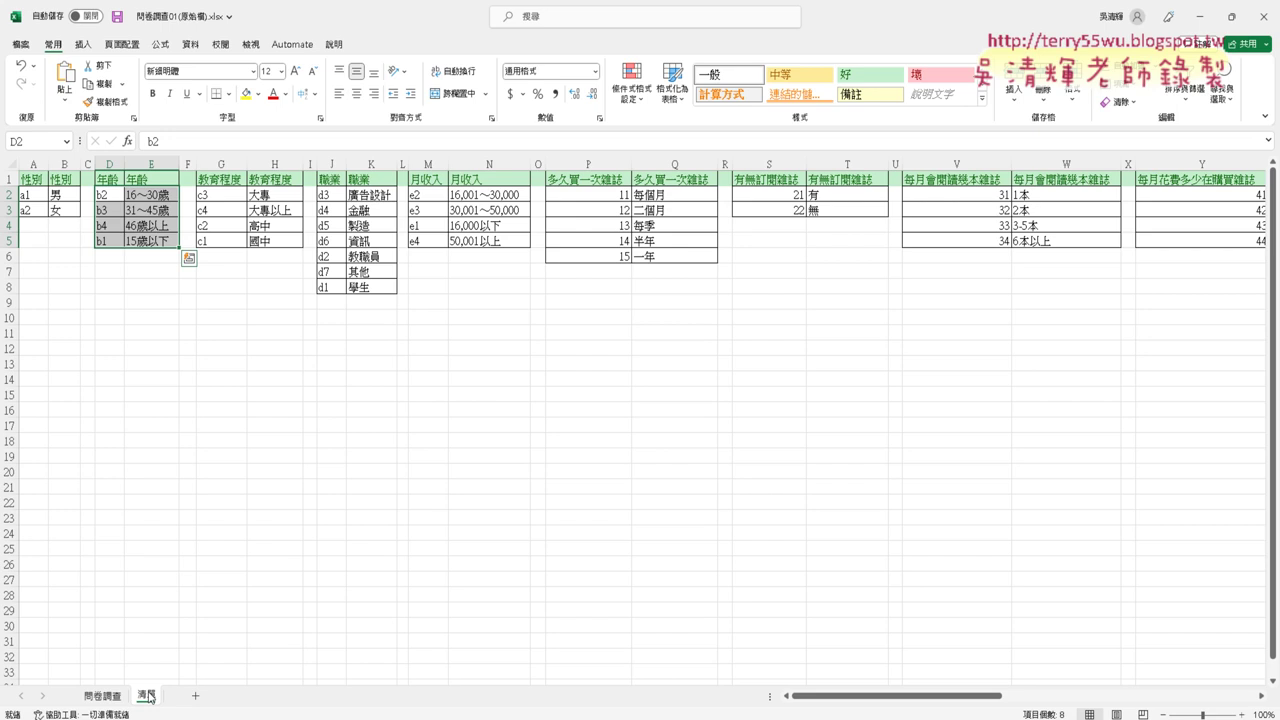
left_click(148, 697)
left_click(100, 697)
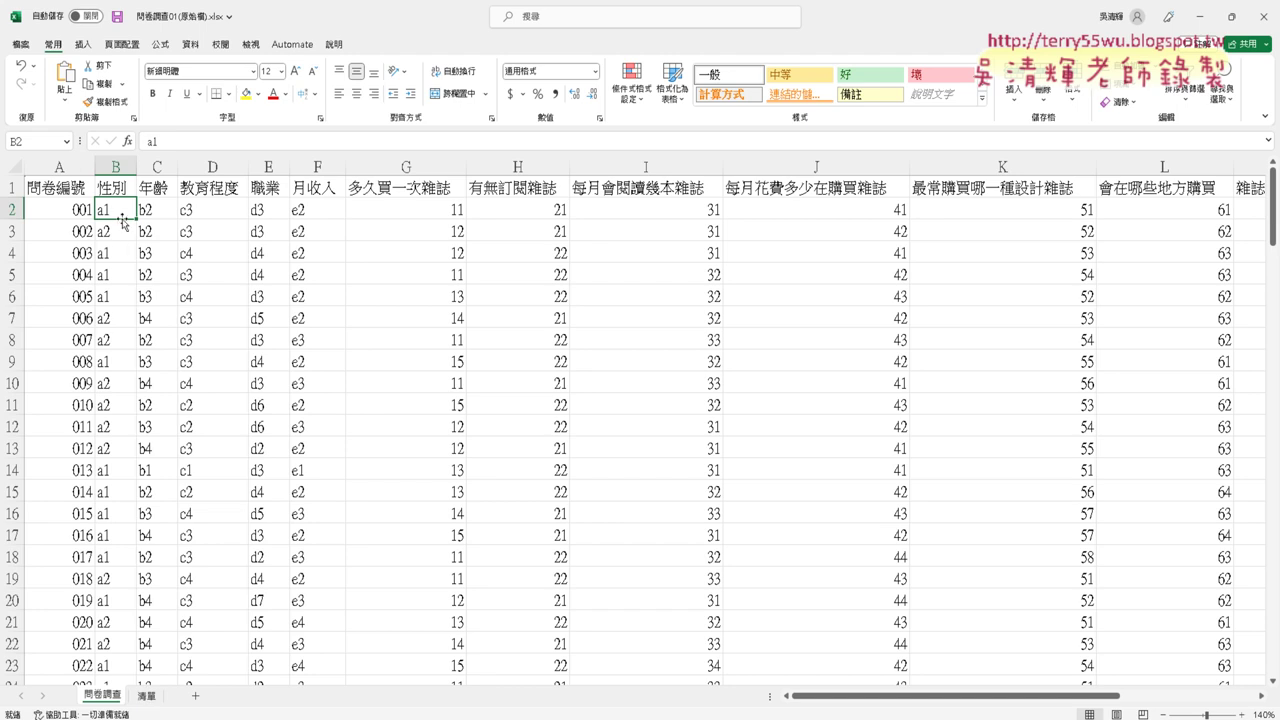
left_click(146, 695)
left_click_drag(62, 195, 64, 210)
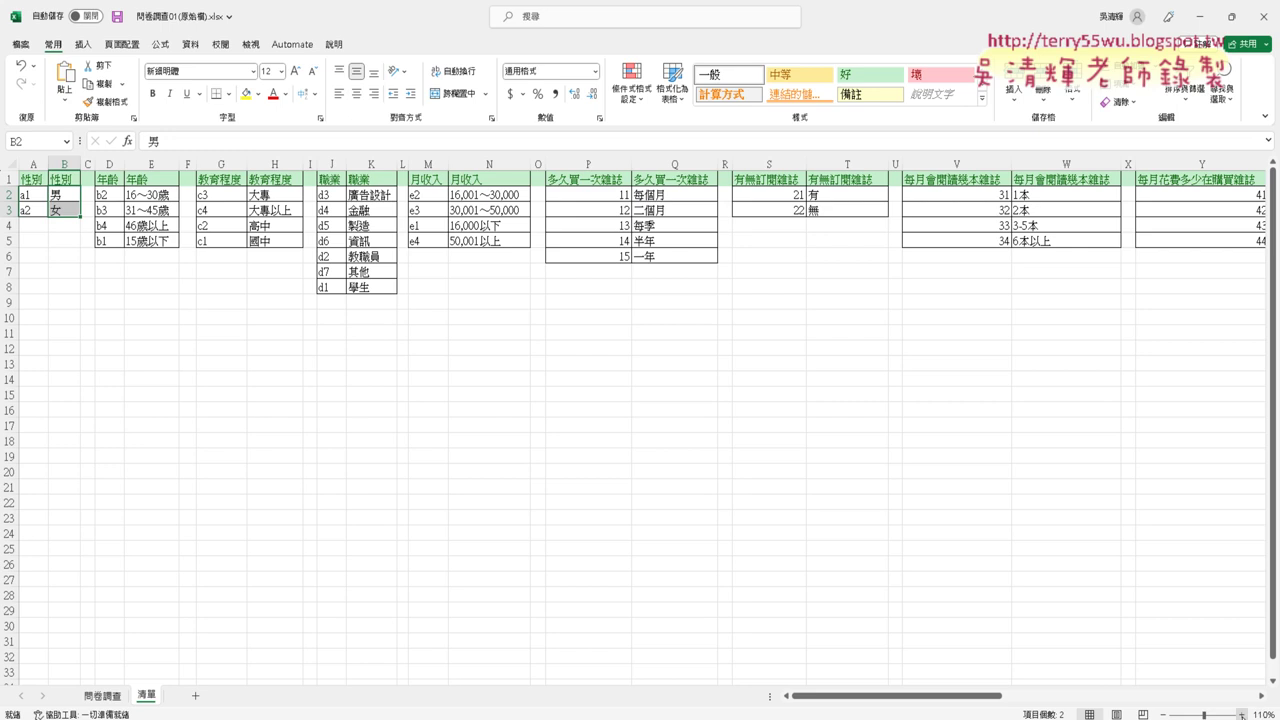
left_click(1241, 714)
left_click(1241, 714)
left_click(1241, 714)
left_click(1241, 714)
left_click(1241, 714)
left_click(1241, 714)
left_click(1241, 714)
left_click(1241, 714)
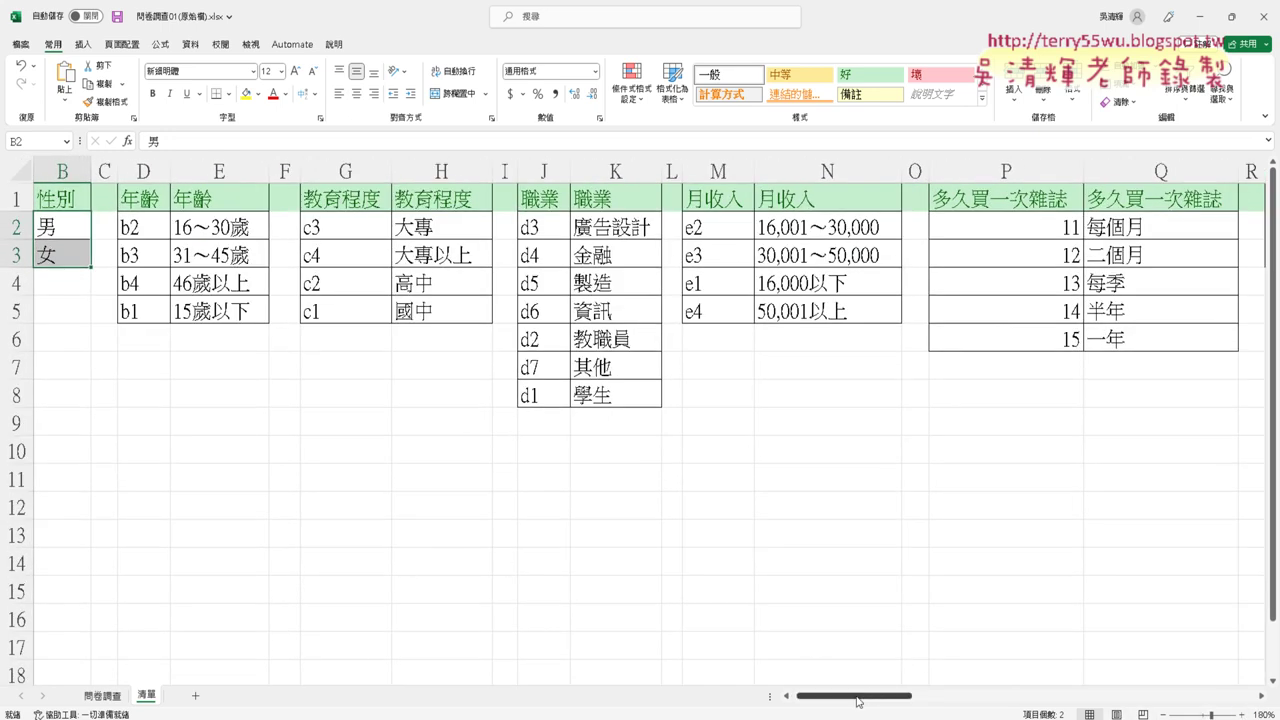
left_click_drag(858, 696, 854, 696)
left_click(56, 234)
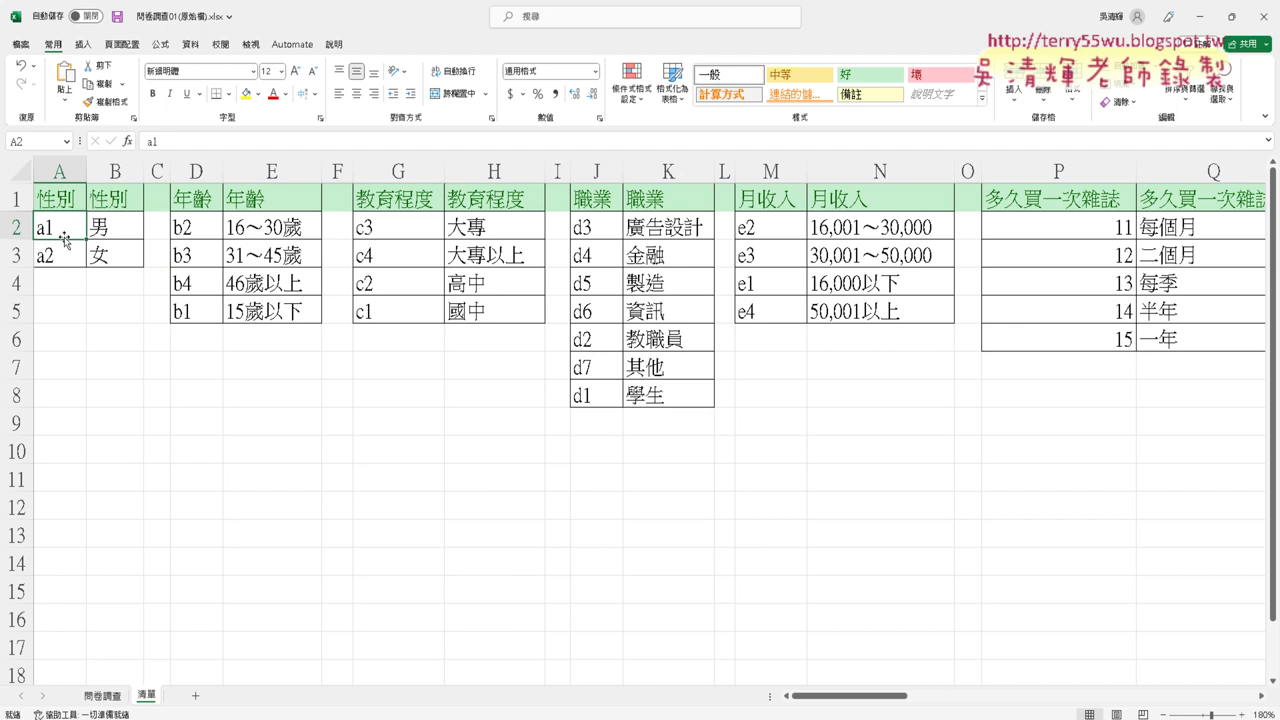
left_click(100, 227)
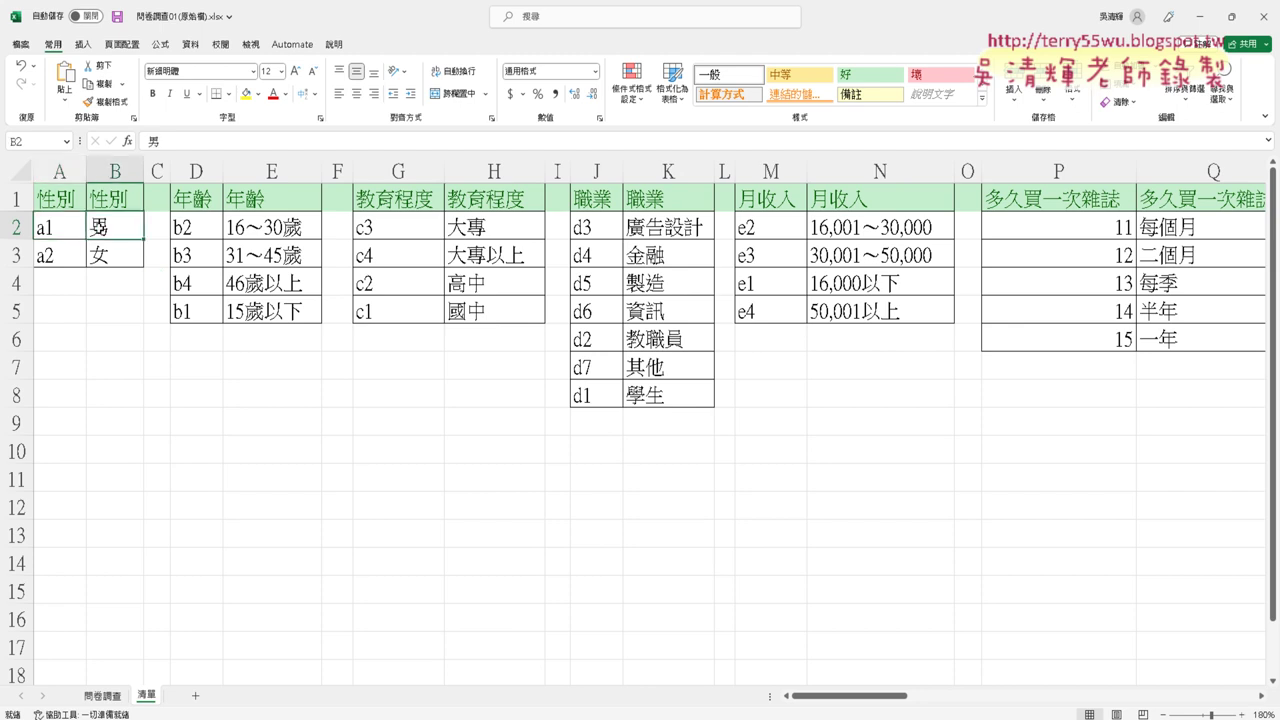
- Review the gender and age codes on 問卷調查 and the age range labels on 清單
left_click(103, 695)
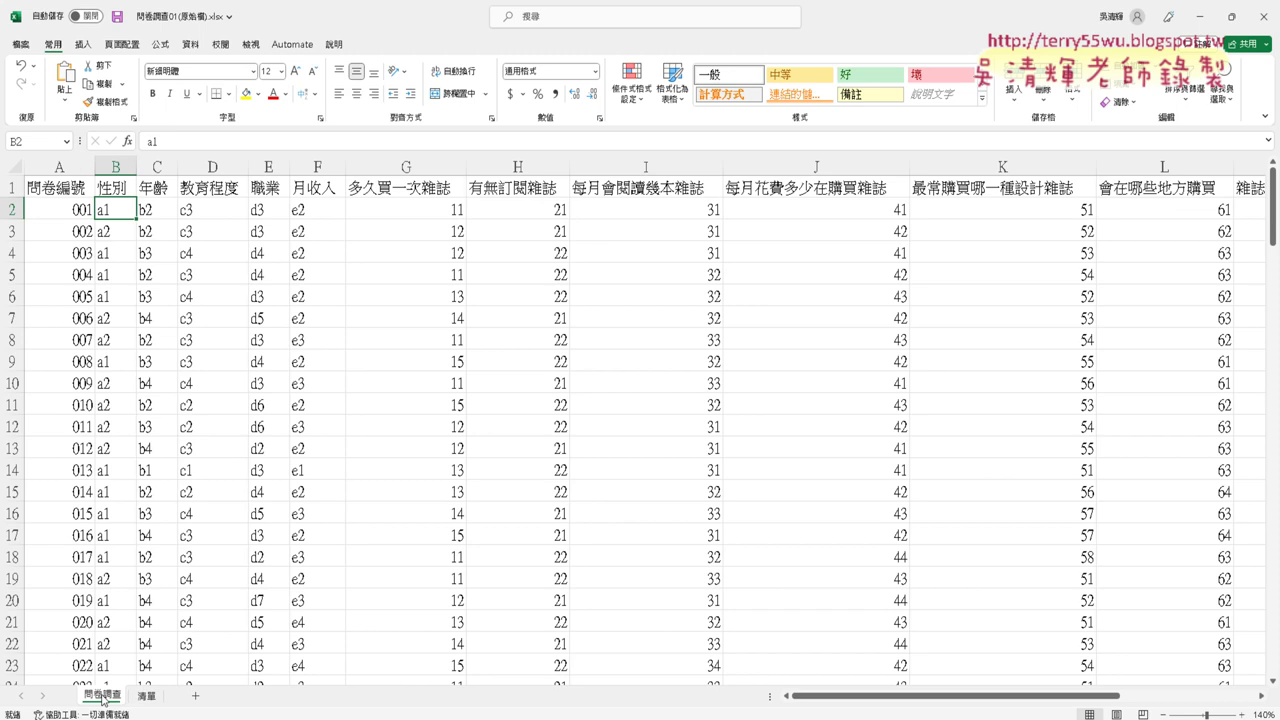
left_click(157, 166)
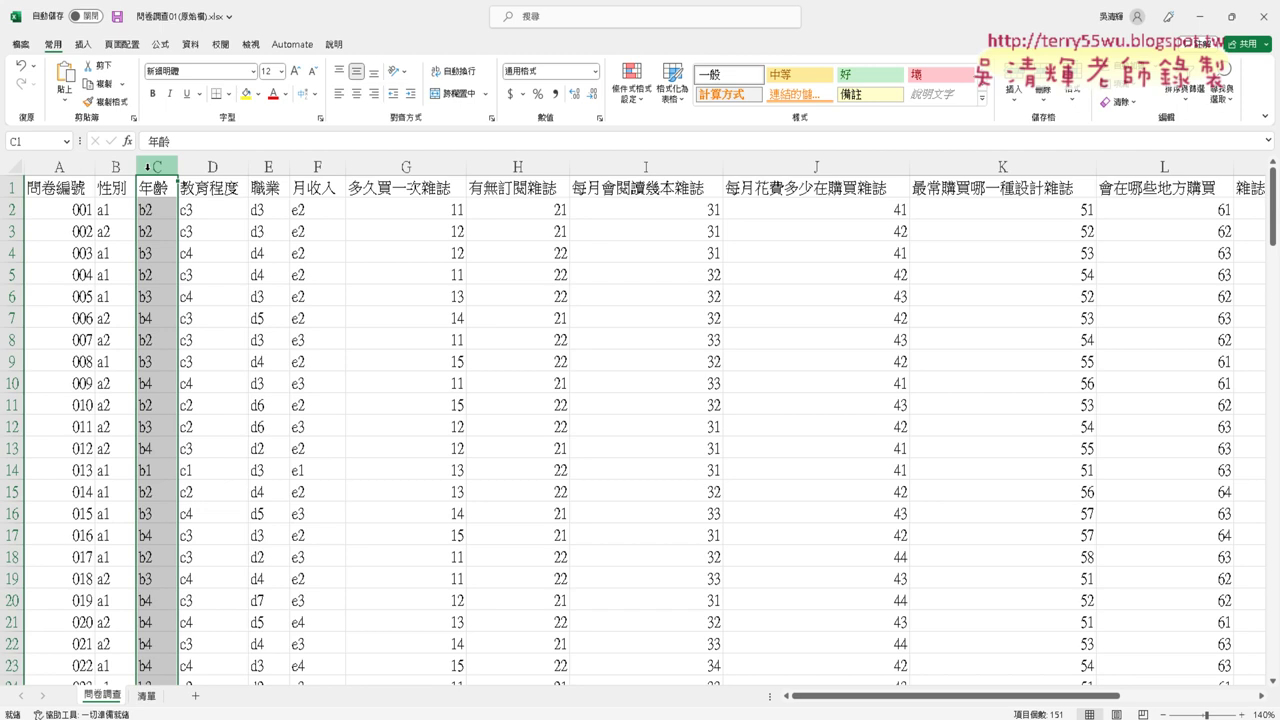
left_click_drag(118, 206, 118, 318)
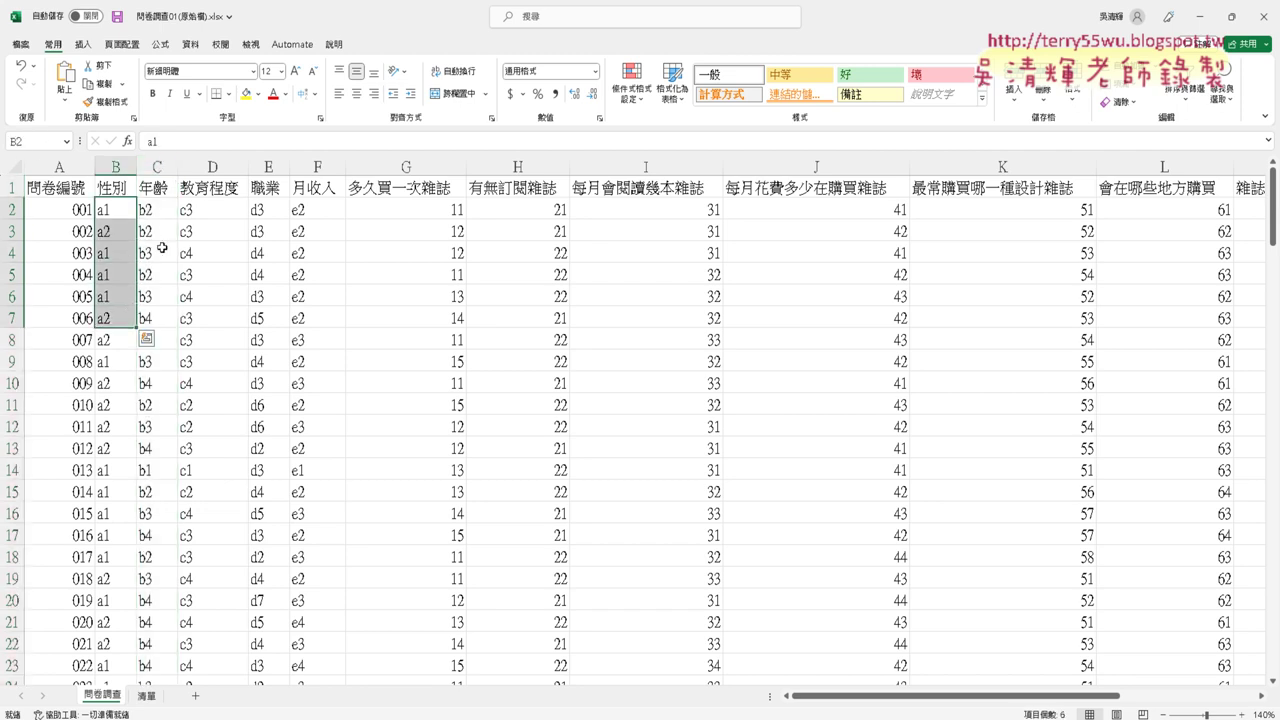
left_click_drag(160, 210, 162, 318)
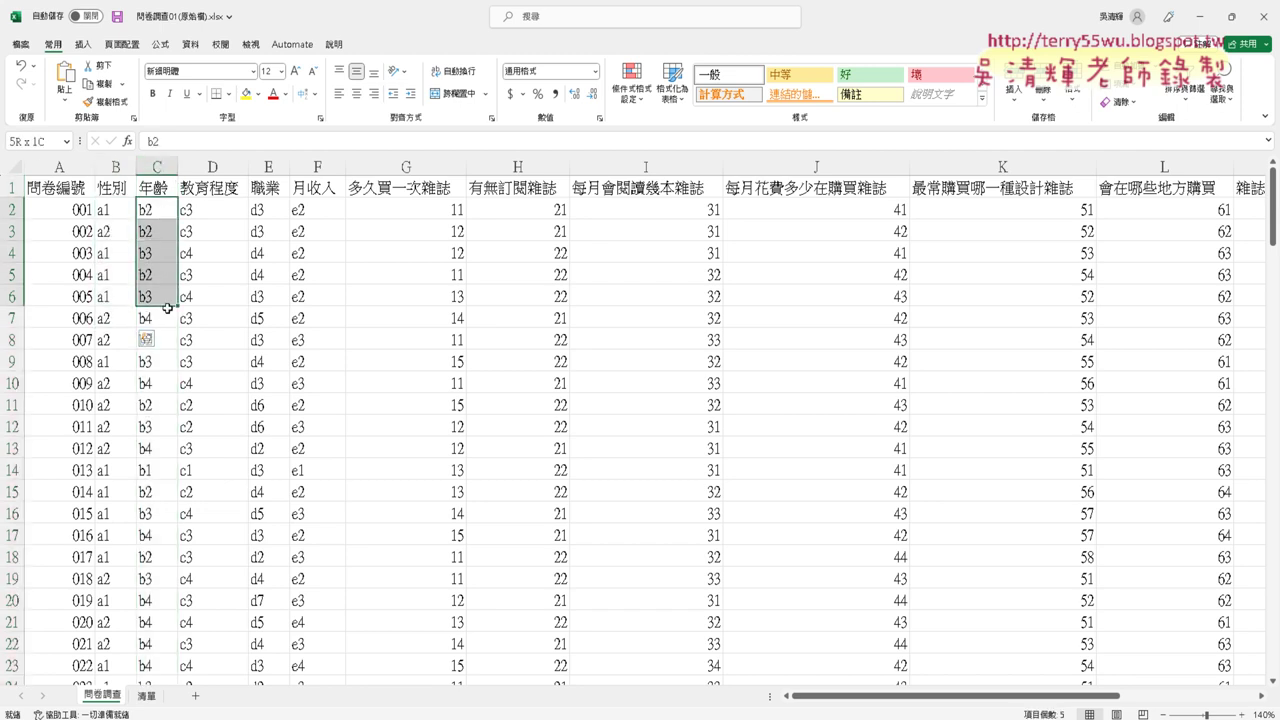
left_click(150, 700)
left_click_drag(272, 230, 276, 311)
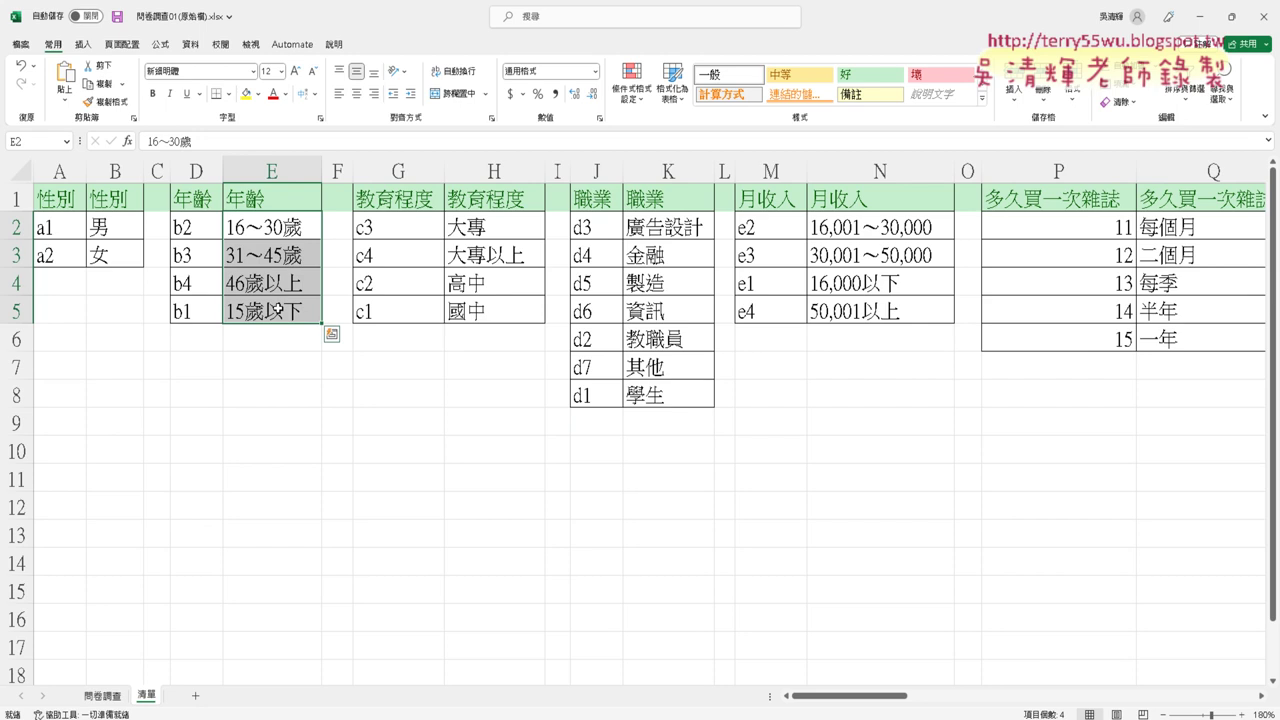
left_click(110, 700)
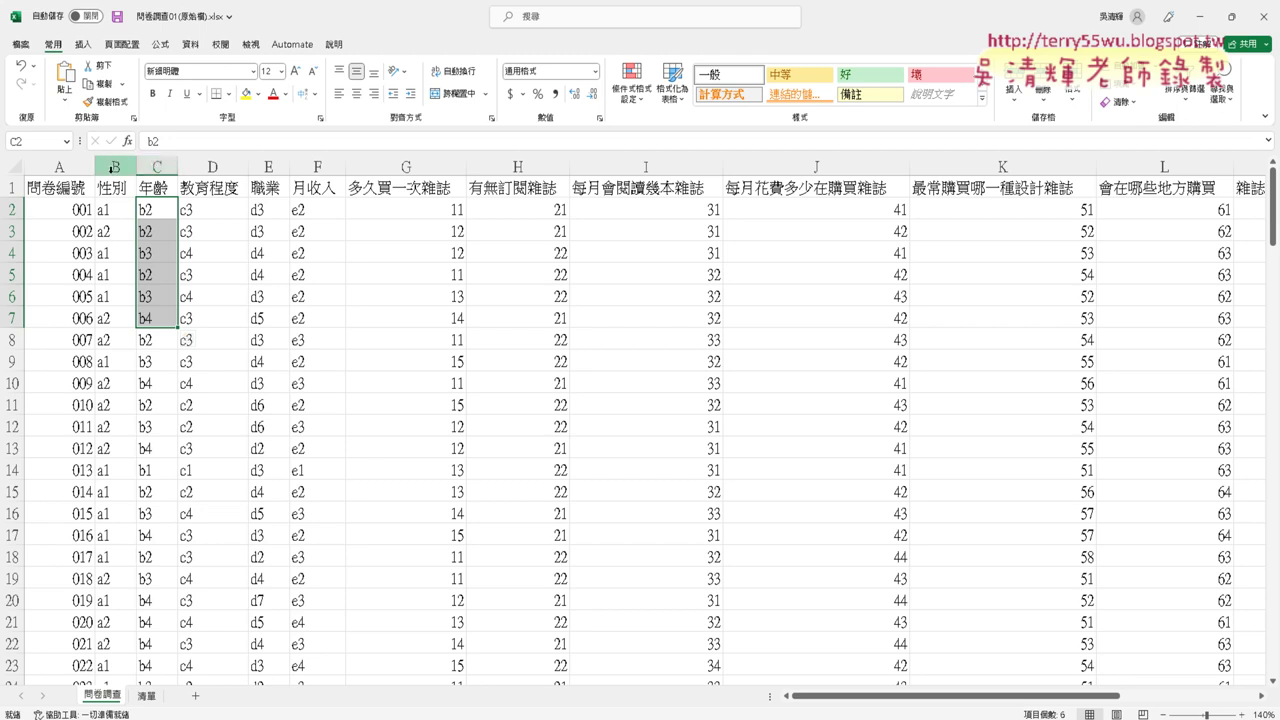
- Insert a blank column C before the age codes and start a function in C2
left_click(156, 166)
right_click(157, 168)
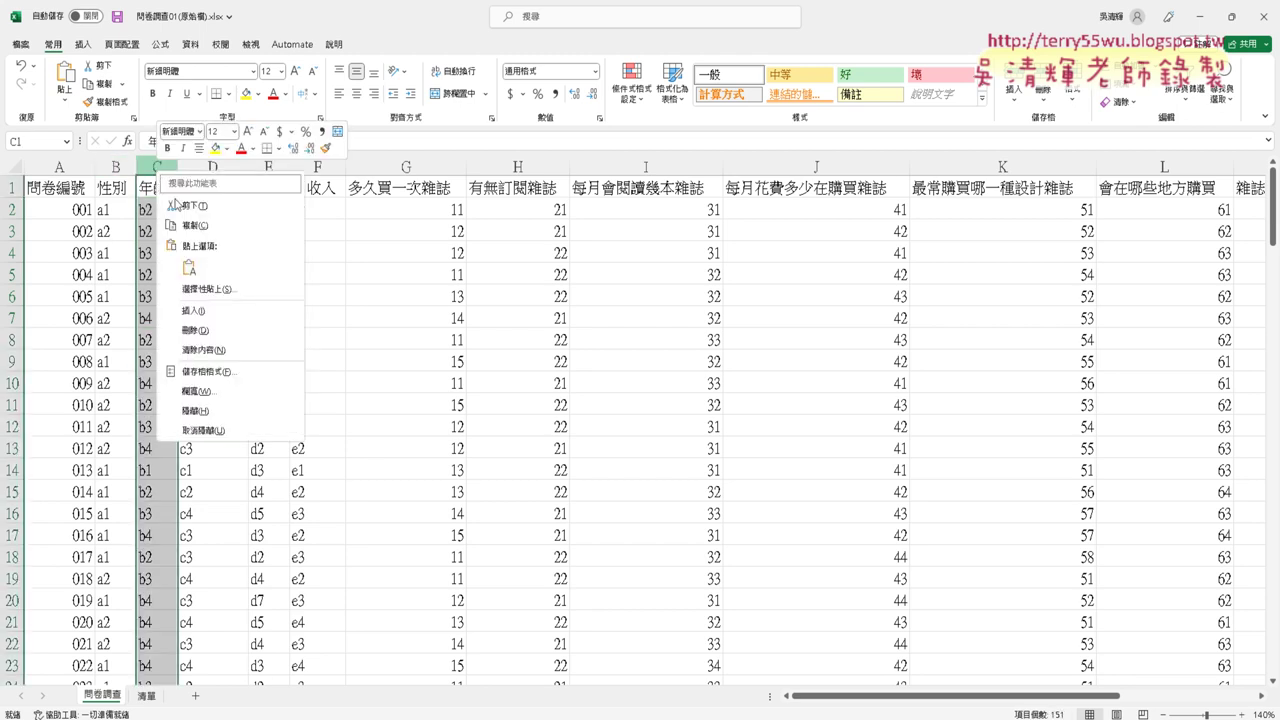
left_click(193, 310)
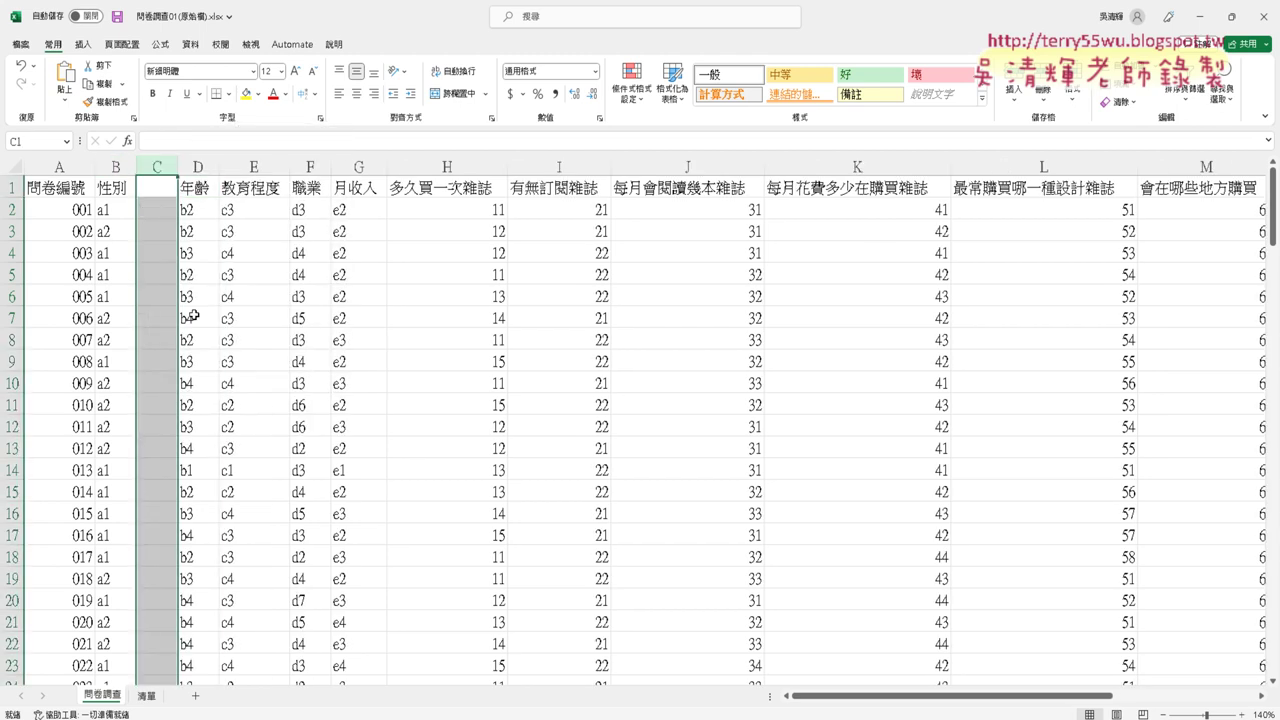
left_click(158, 212)
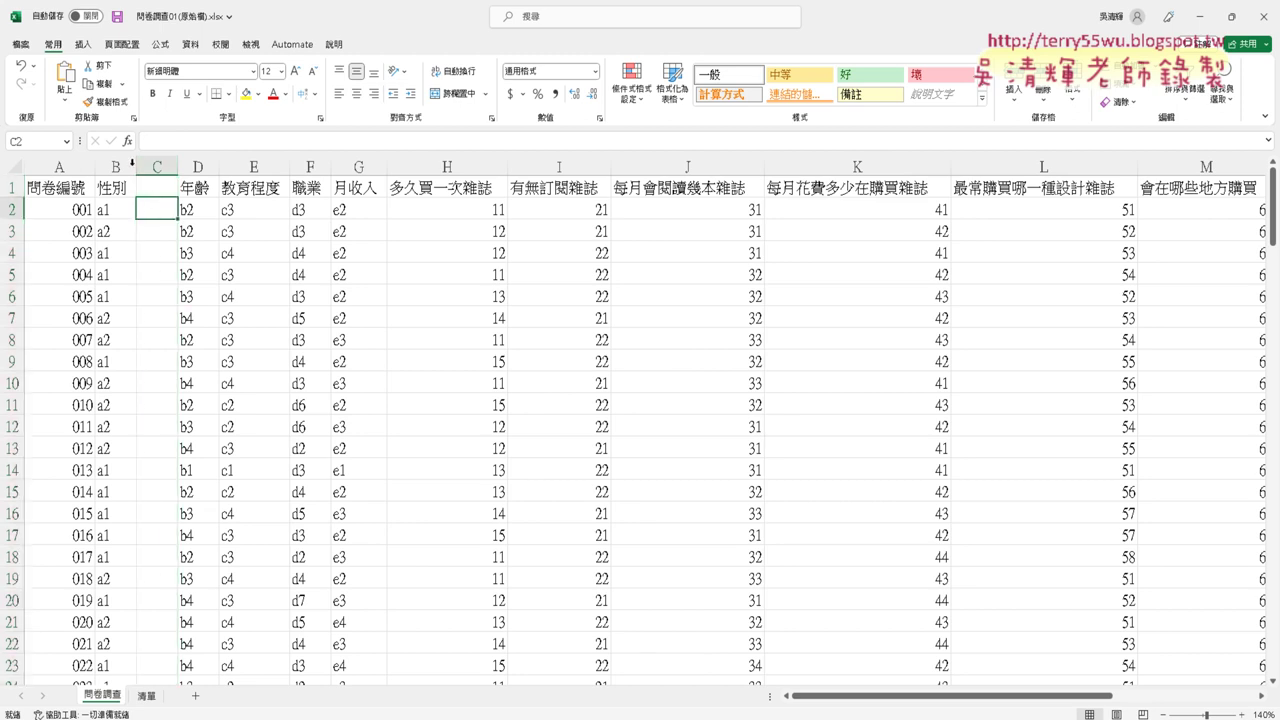
left_click(125, 137)
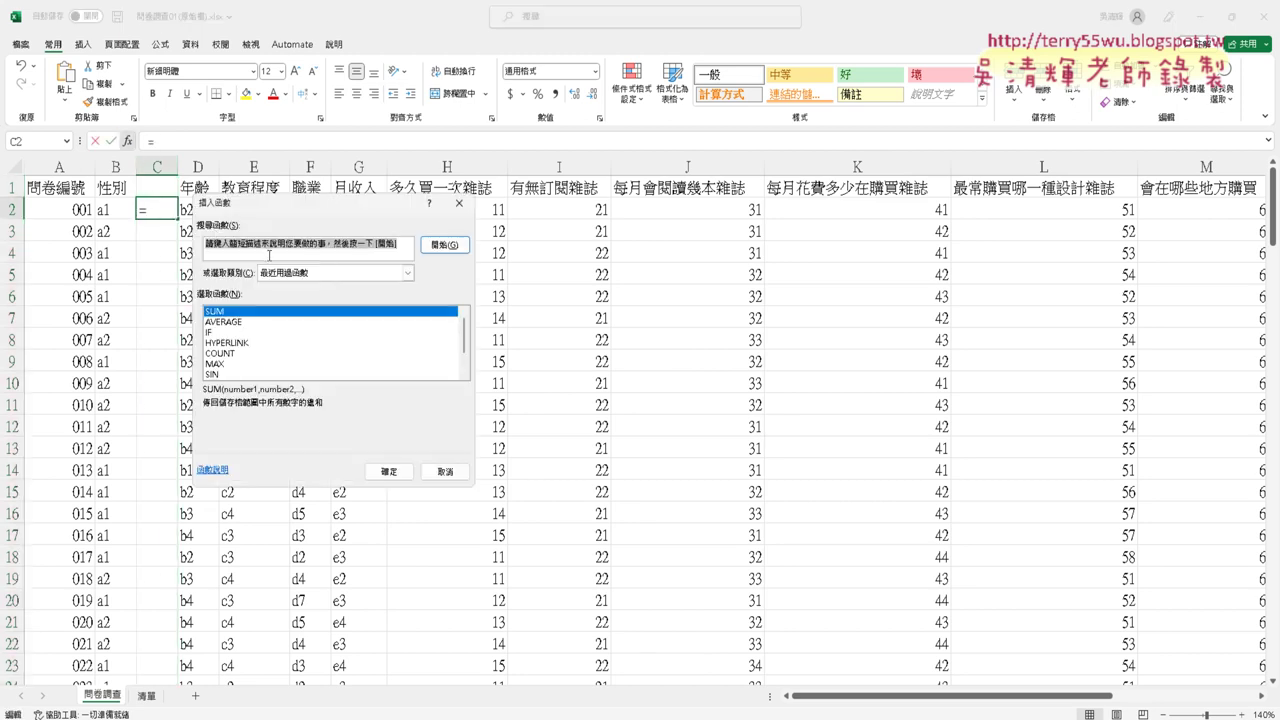
- Pick VLOOKUP from the 查閱與參照 category and confirm it for C2
left_click(408, 272)
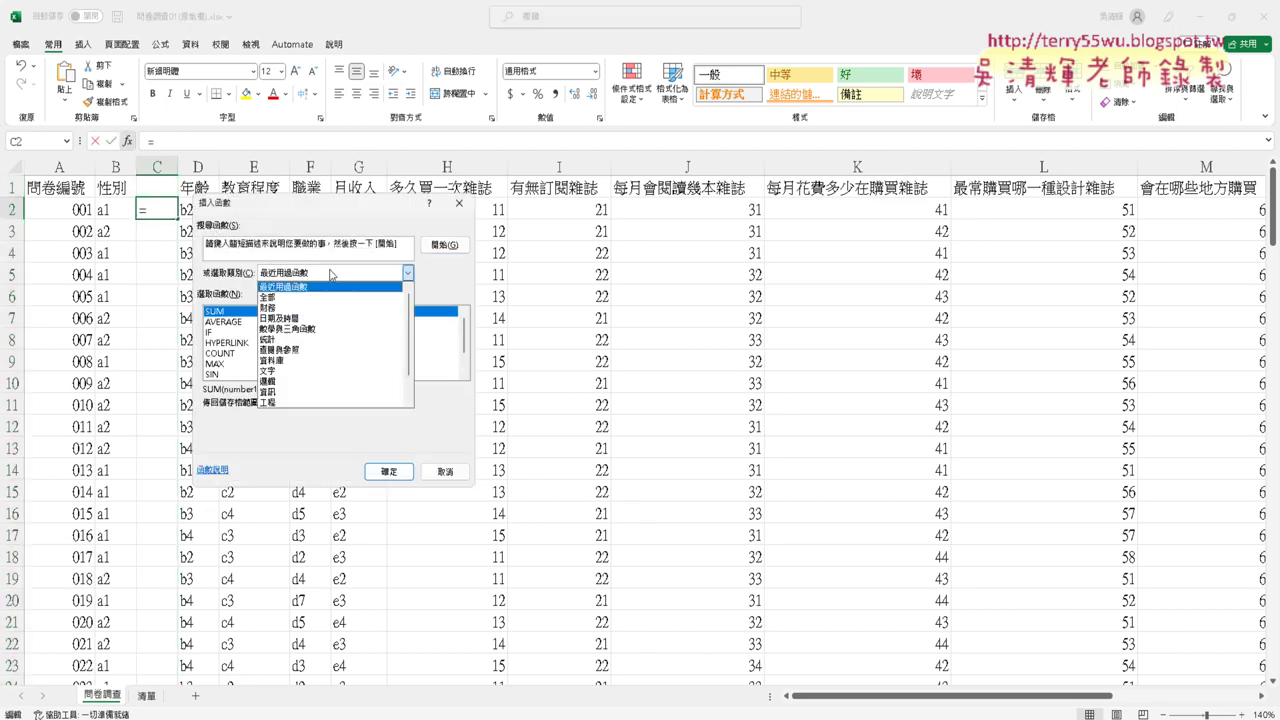
left_click(337, 350)
left_click_drag(464, 328, 474, 386)
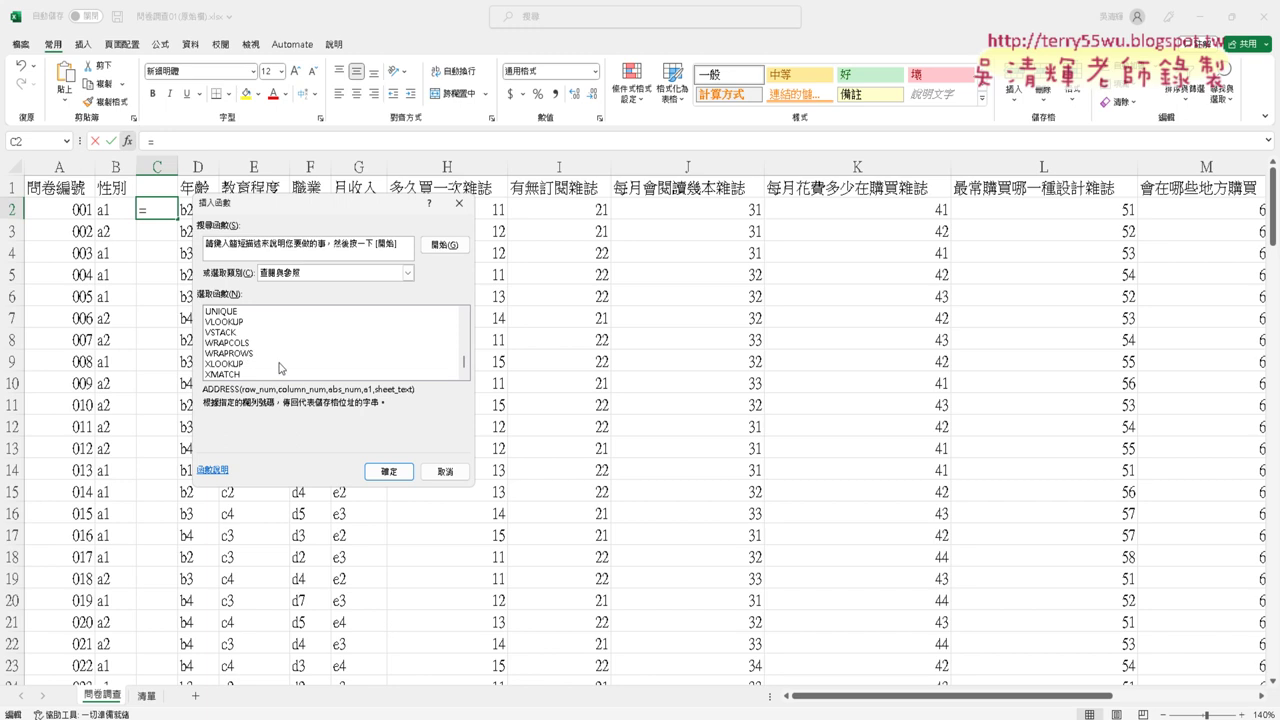
left_click(241, 322)
left_click_drag(310, 211, 445, 87)
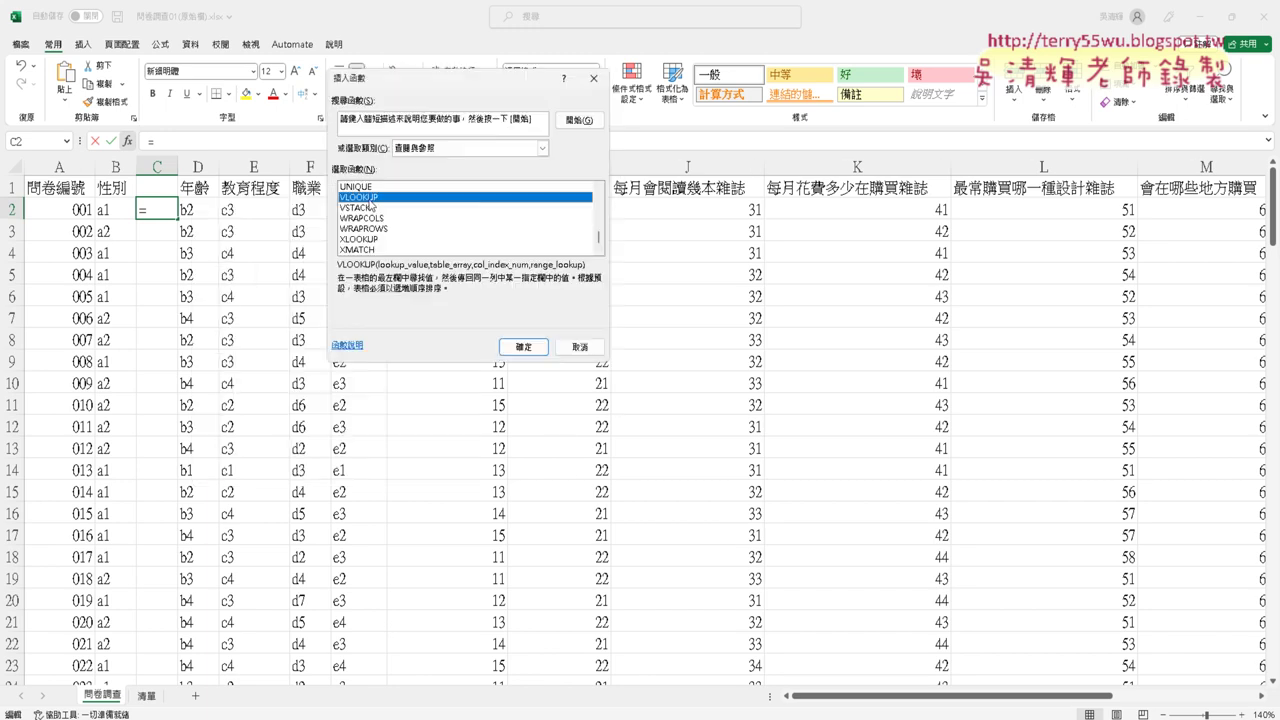
left_click(521, 347)
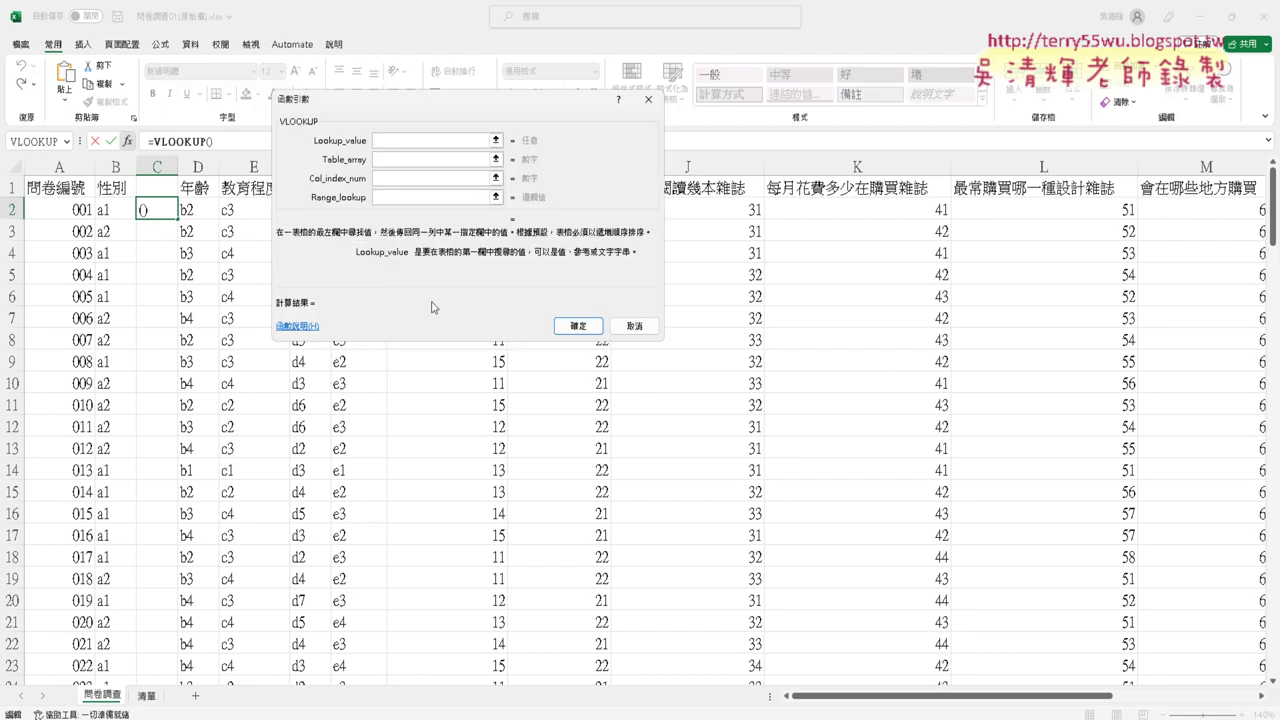
- Set Lookup_value to B2 and move to the Table_array argument
left_click_drag(372, 109, 274, 191)
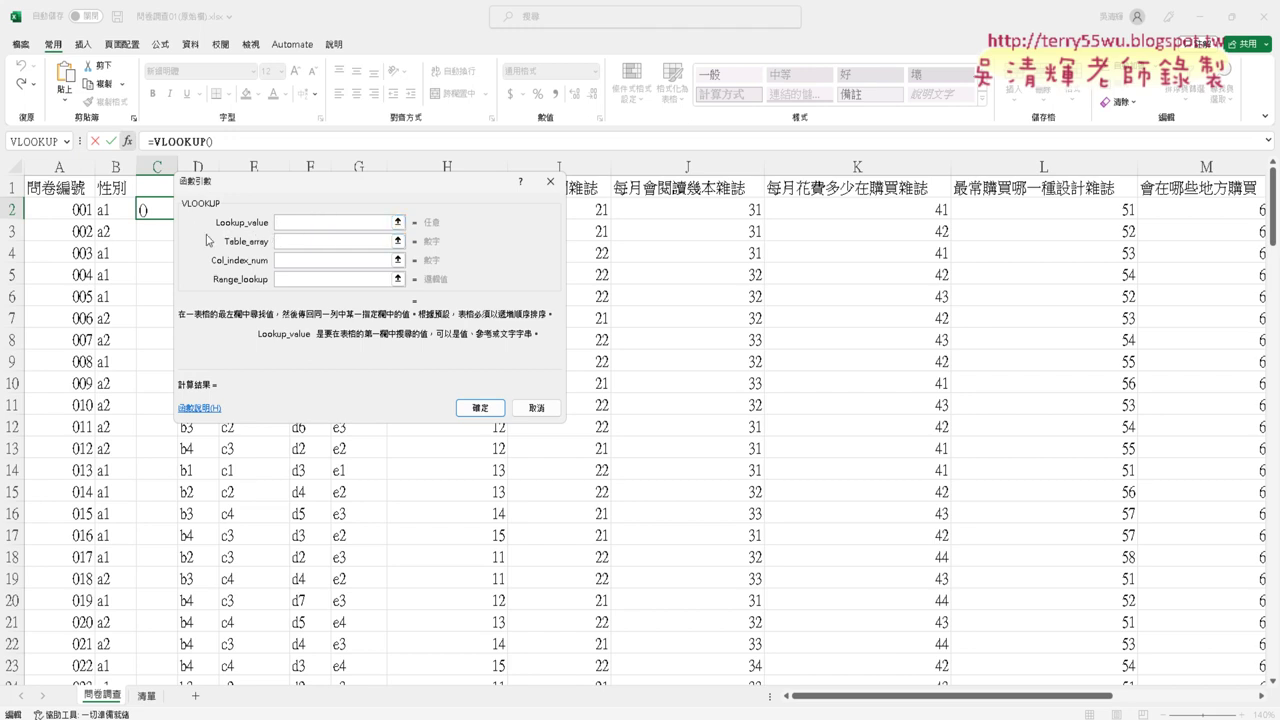
left_click(105, 211)
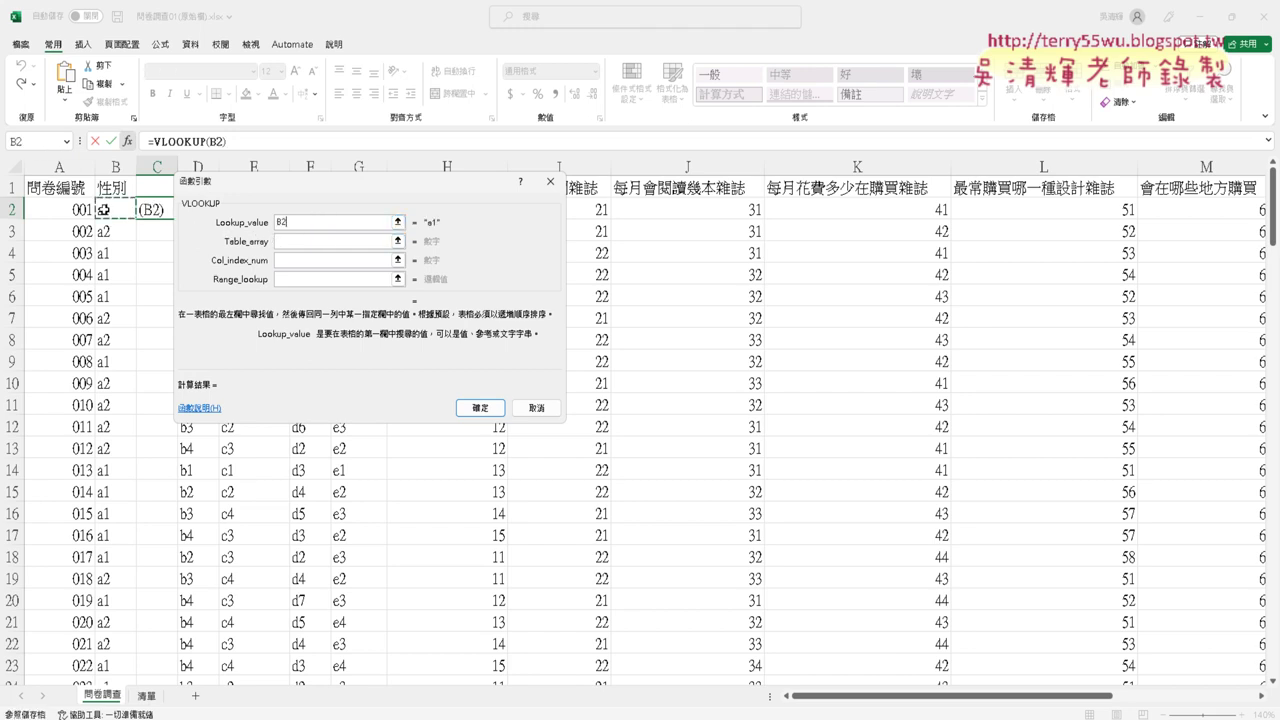
left_click(299, 242)
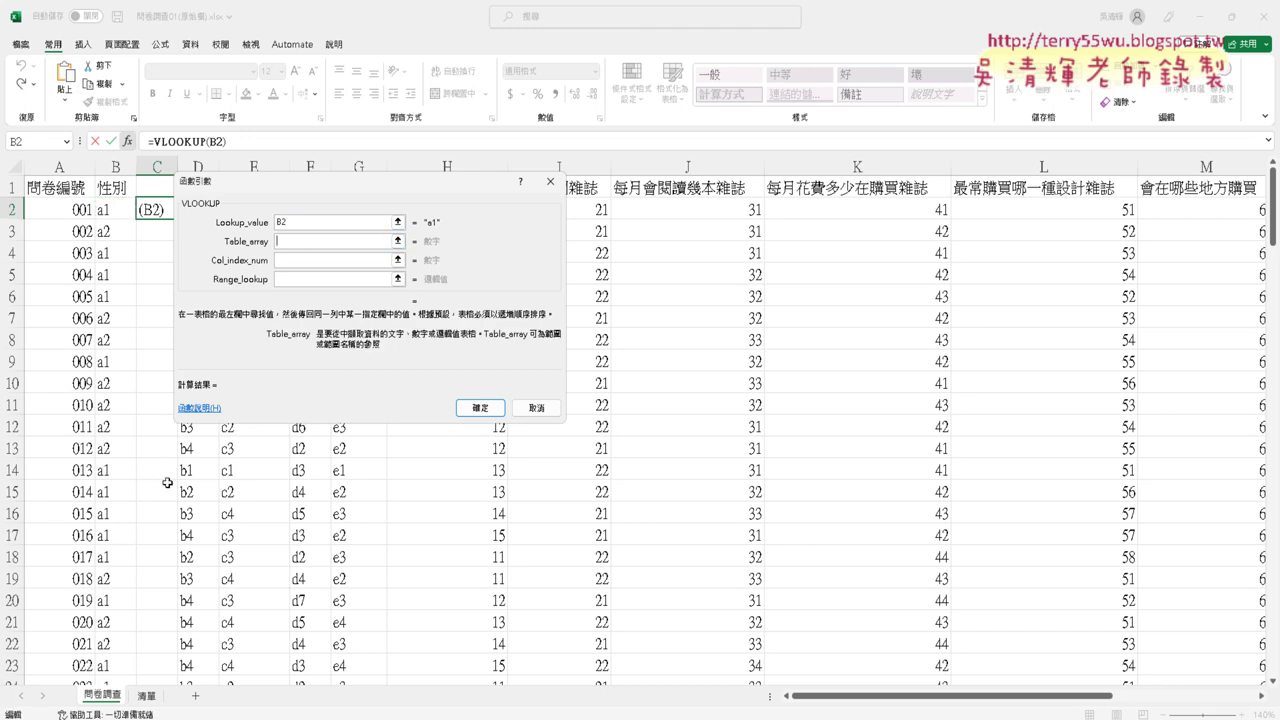
- Select A2:B3 on the 清單 sheet as the VLOOKUP table array
left_click(147, 697)
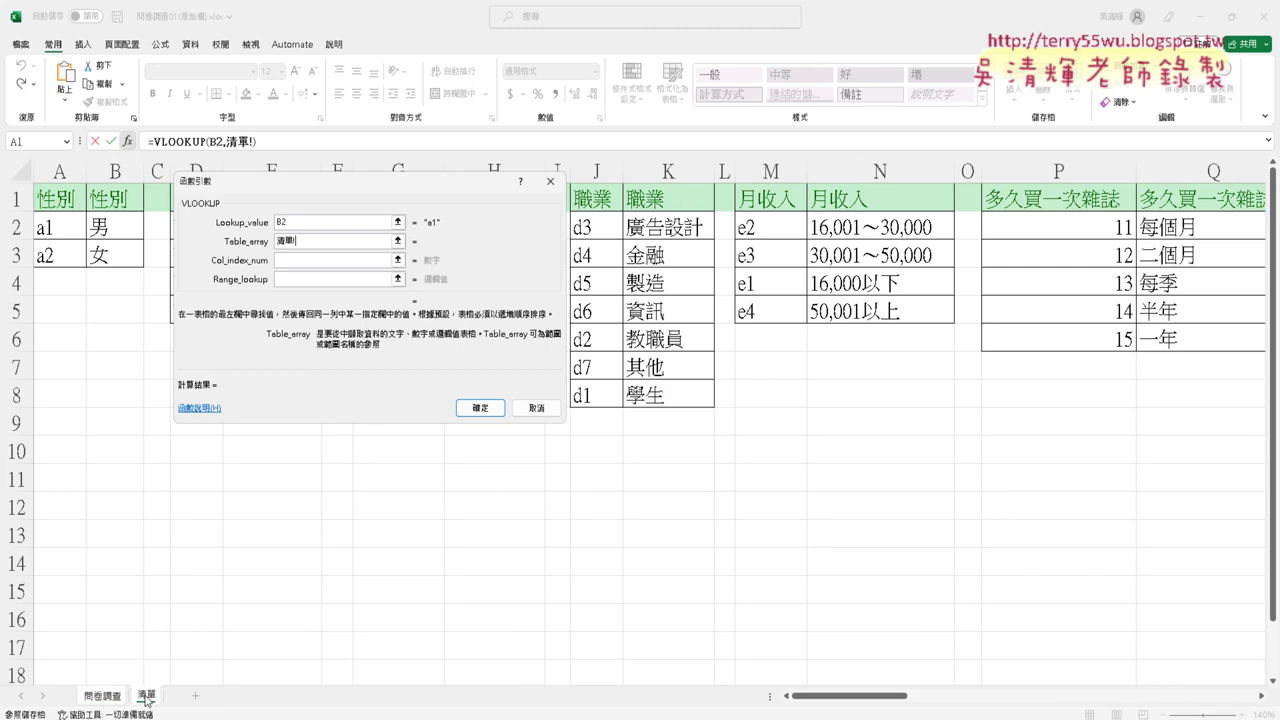
left_click(64, 229)
left_click_drag(64, 229, 117, 252)
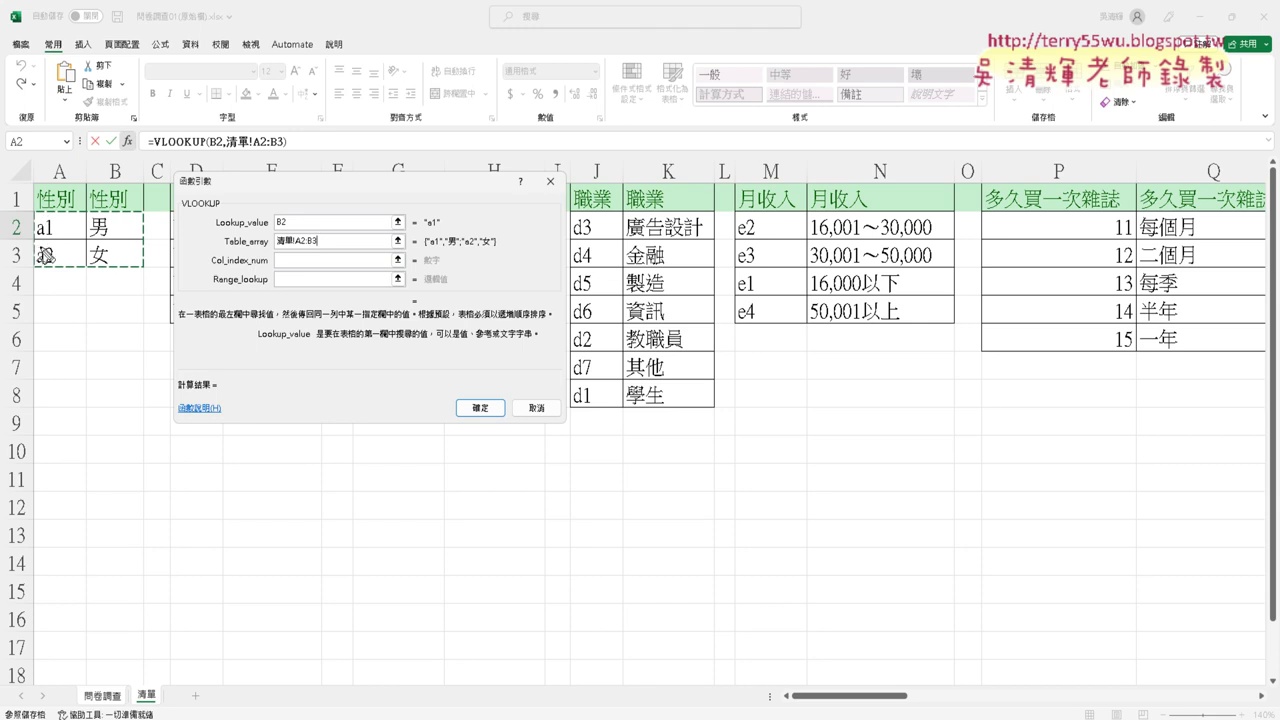
- Annotate the table, column index 2 and range lookup 0/1 in red, then clear the marks
mouse_move(40, 262)
left_mouse_down()
mouse_move(32, 207)
mouse_move(34, 262)
left_mouse_up()
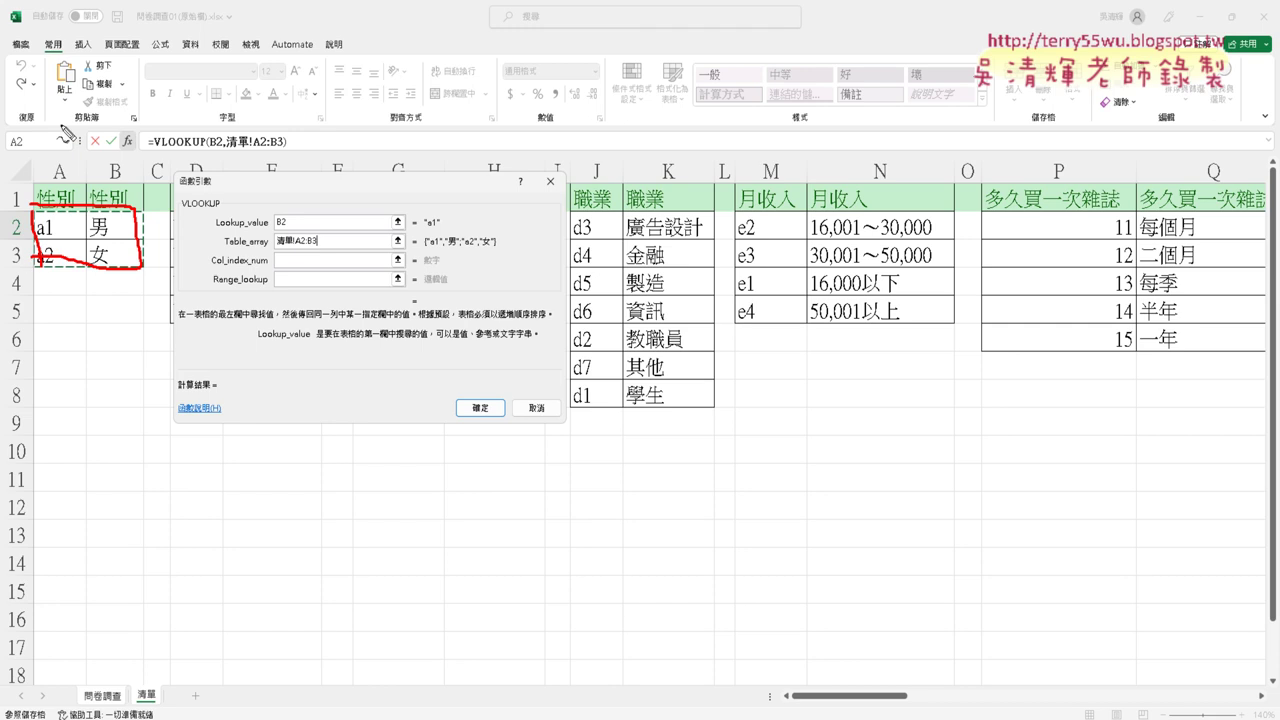
left_click_drag(62, 126, 56, 176)
left_click_drag(114, 134, 135, 152)
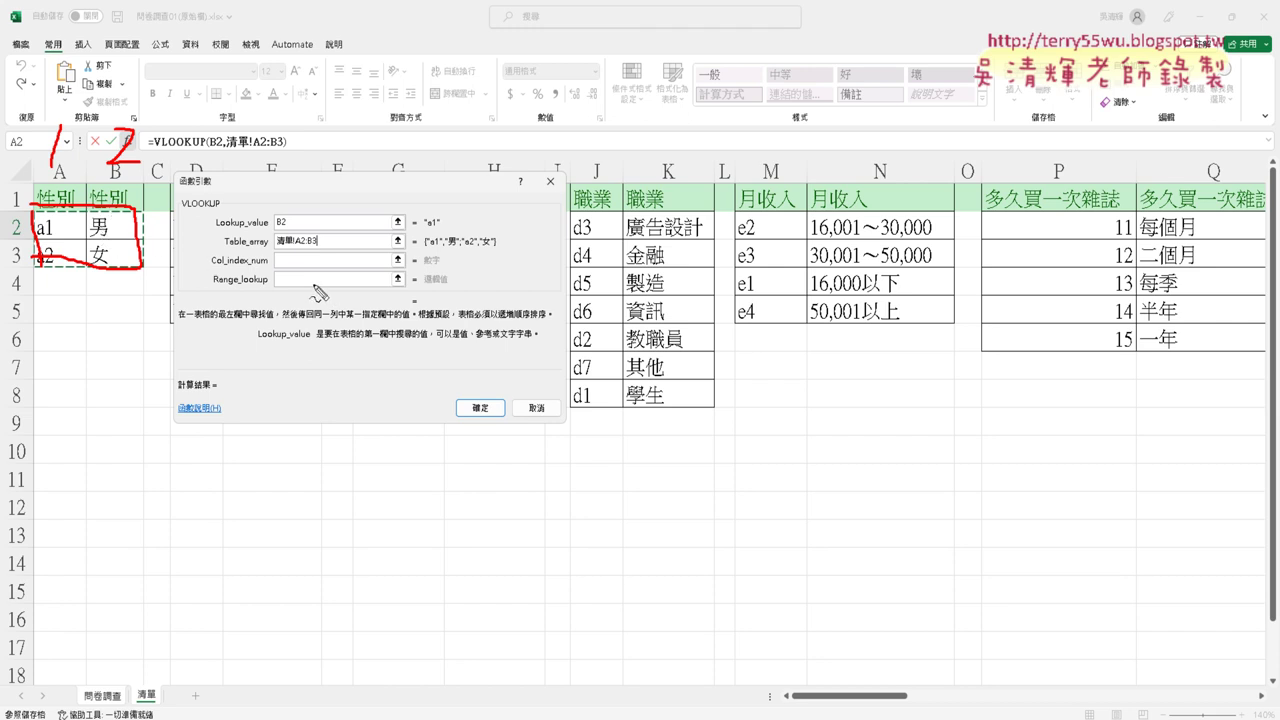
left_click_drag(278, 254, 293, 265)
left_click_drag(212, 284, 268, 285)
left_click_drag(287, 275, 285, 292)
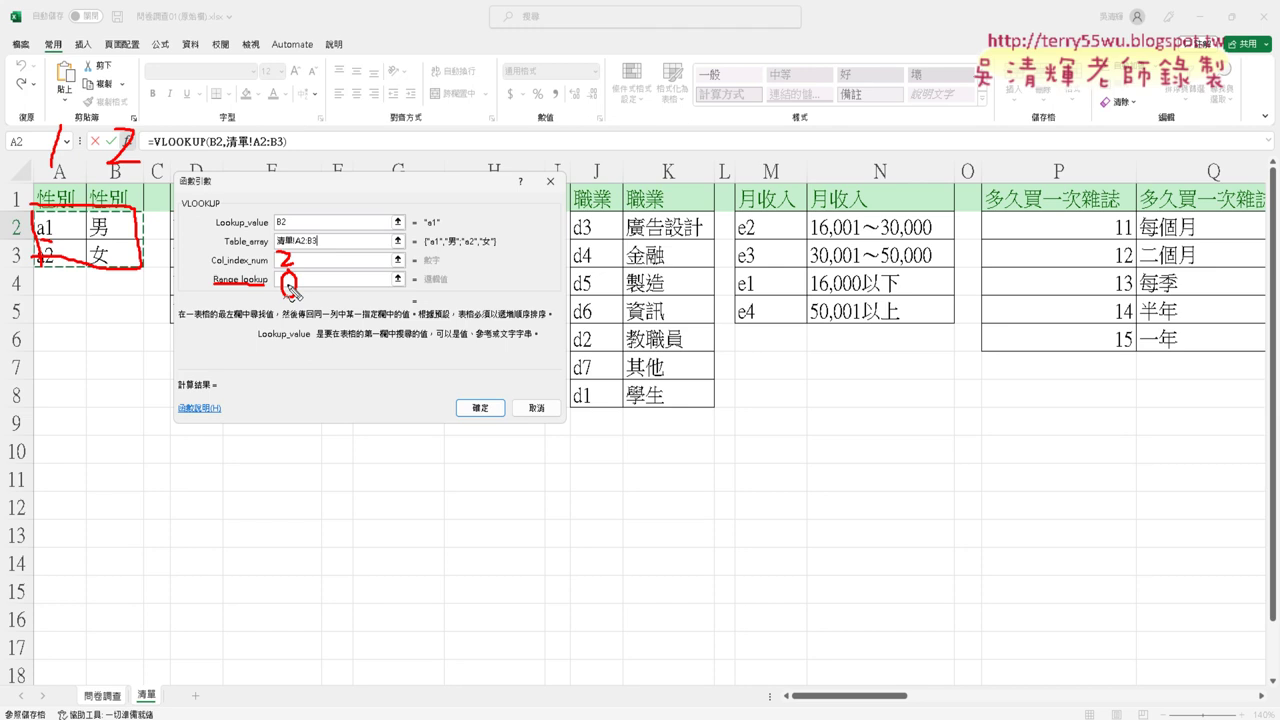
left_click_drag(316, 271, 318, 297)
left_click_drag(464, 258, 478, 255)
key("Escape")
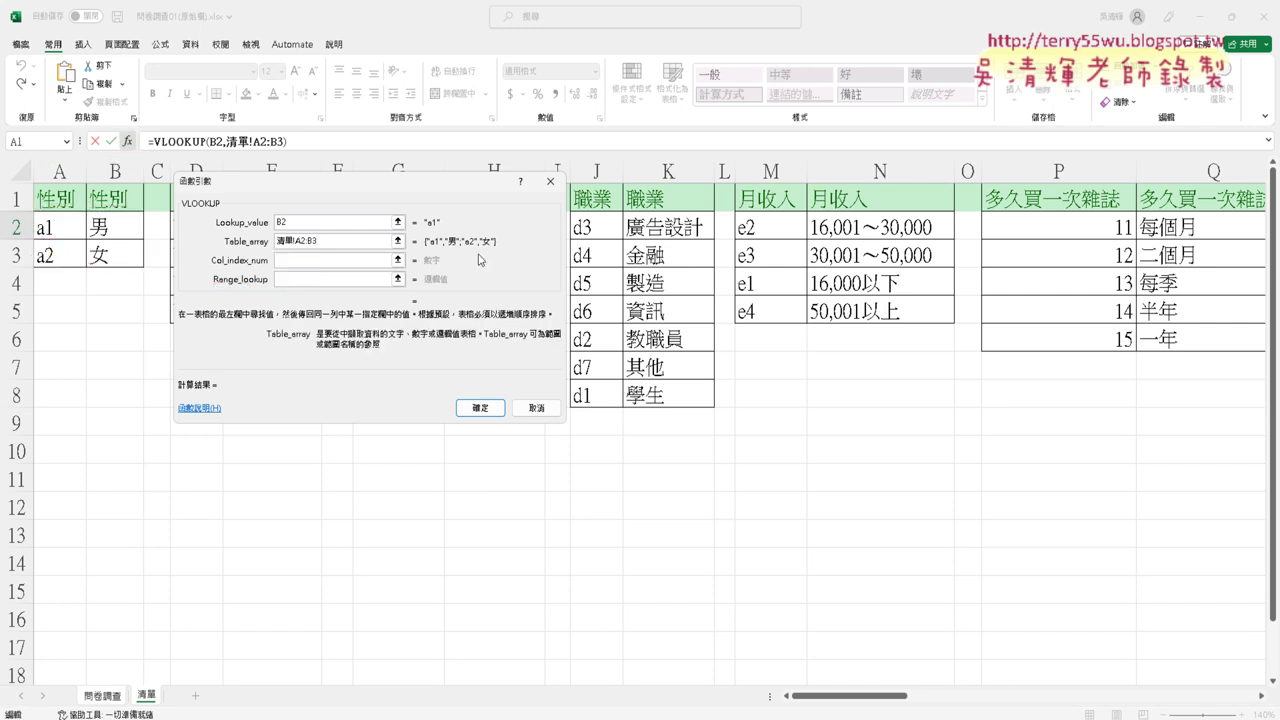
left_click(305, 260)
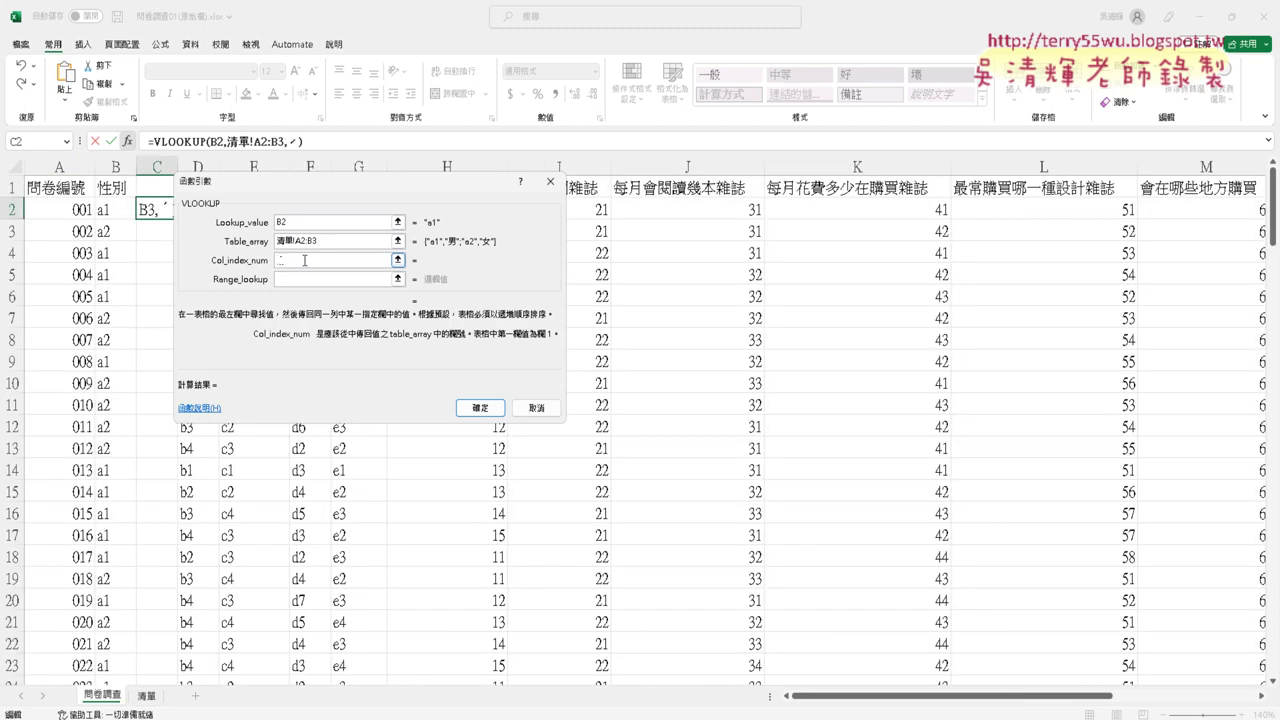
- Enter 2 as the column index and 0 for exact-match range lookup
type("2")
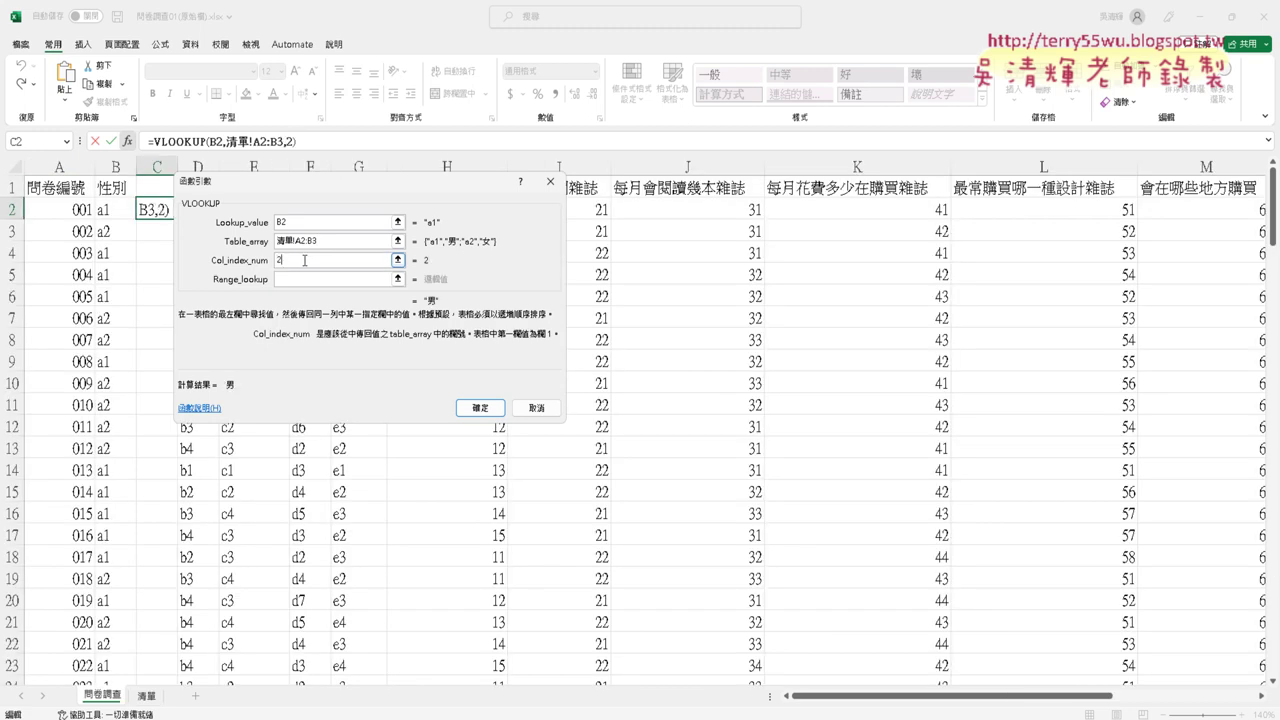
key("Tab")
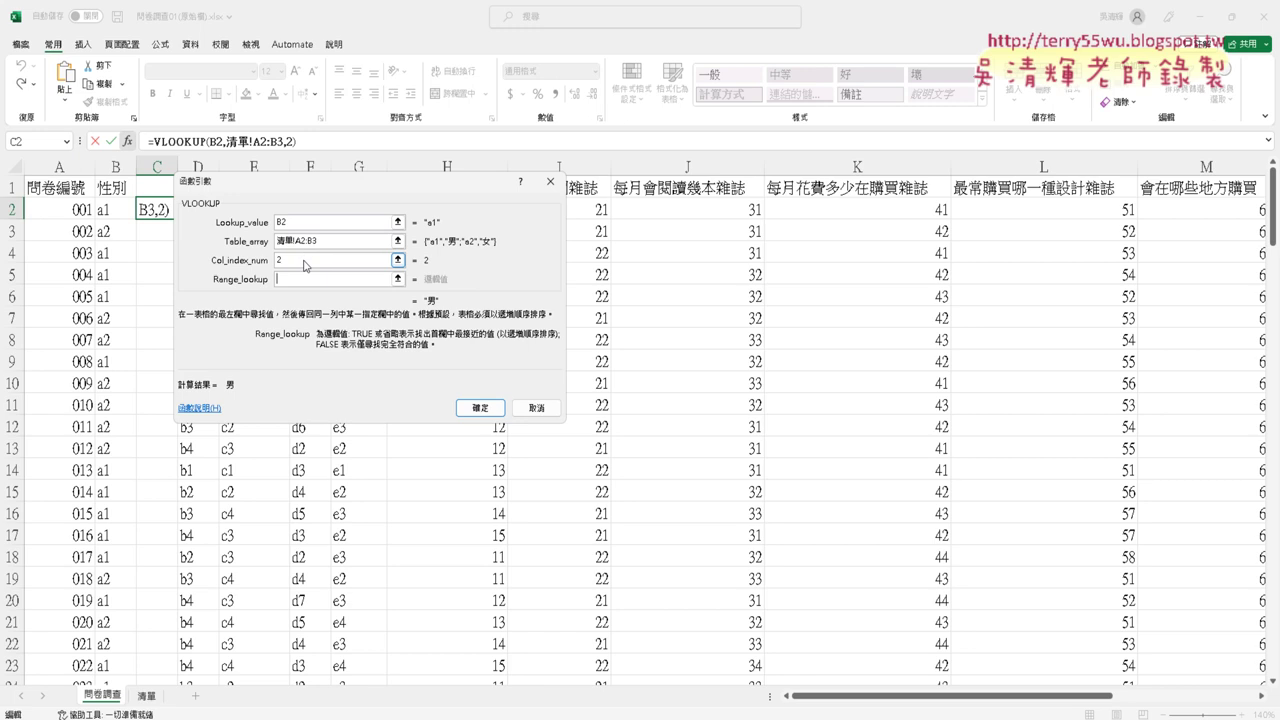
type("0")
- Lock the table rows as 清單!A$2:B$3 and confirm the formula so C2 shows 男
left_click_drag(348, 184, 446, 200)
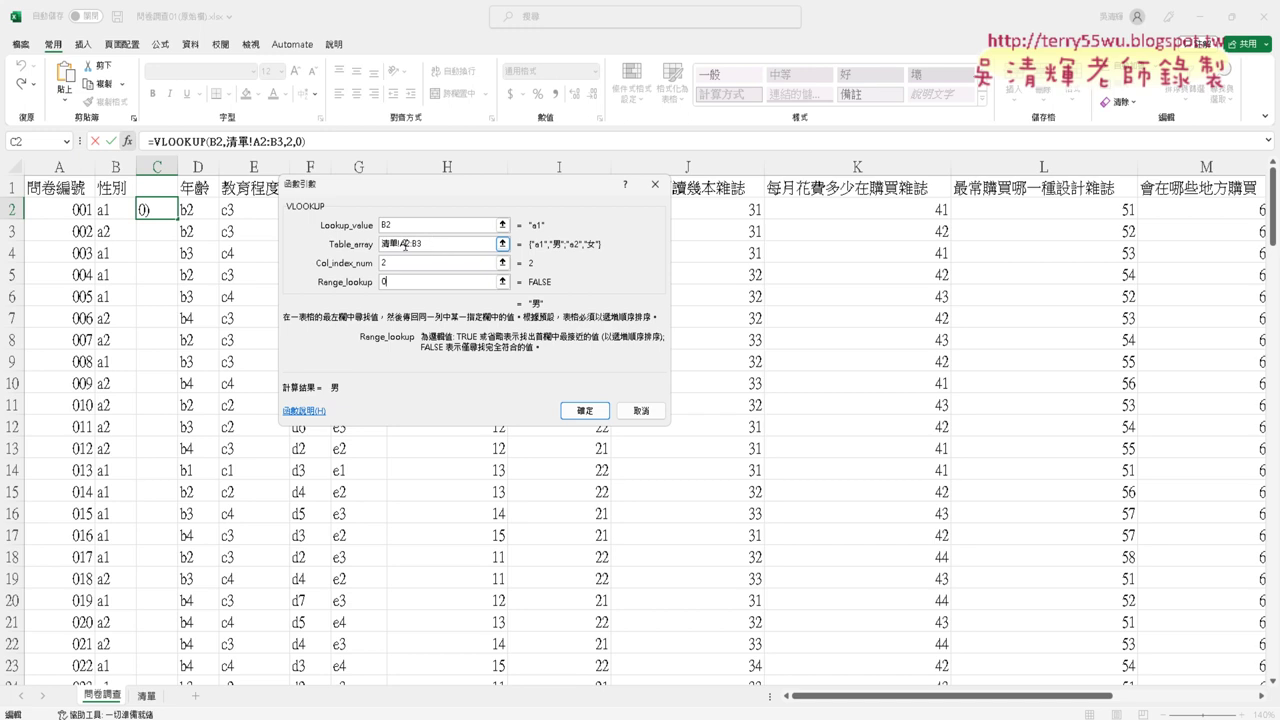
left_click(405, 244)
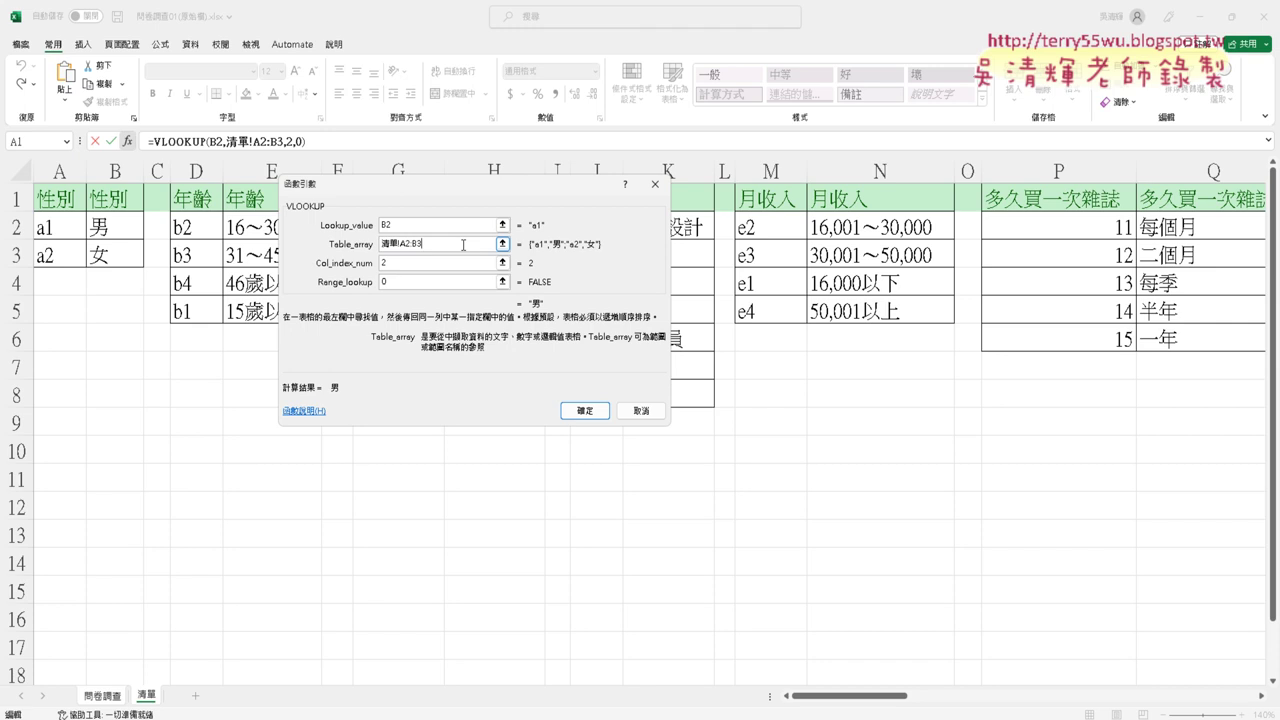
key("Left")
type("$")
left_click(426, 244)
type("$")
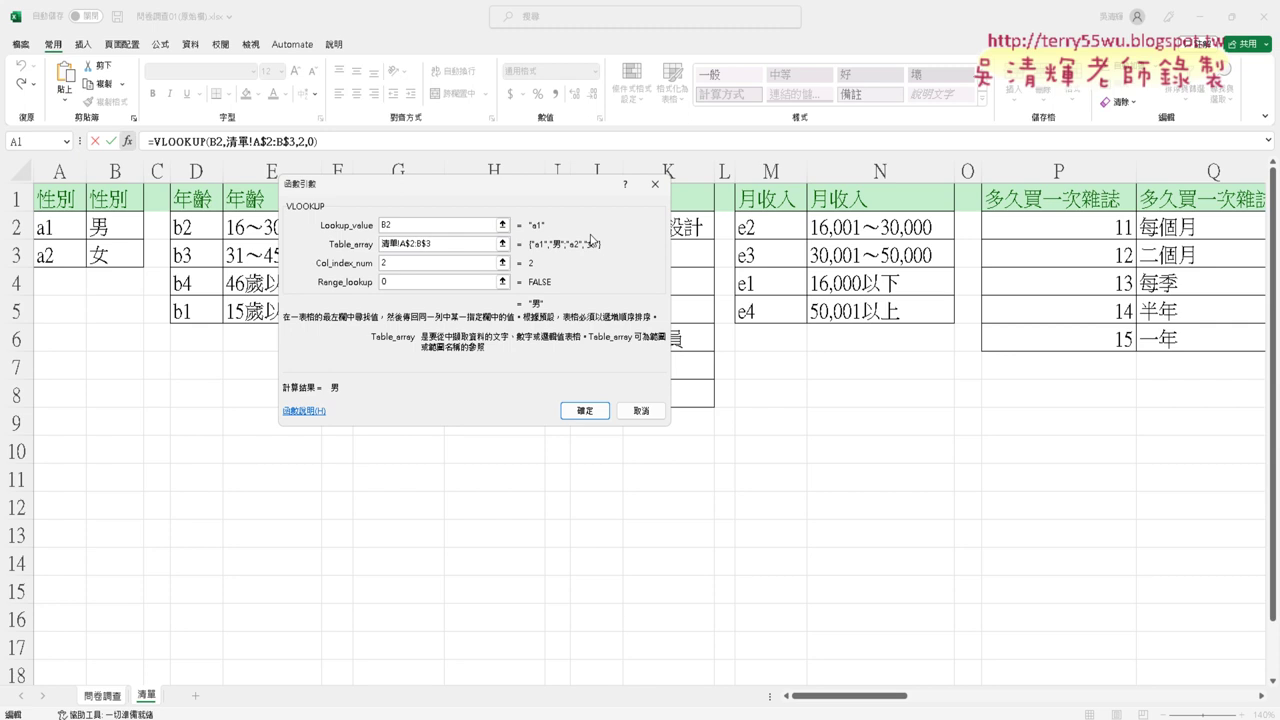
left_click(590, 411)
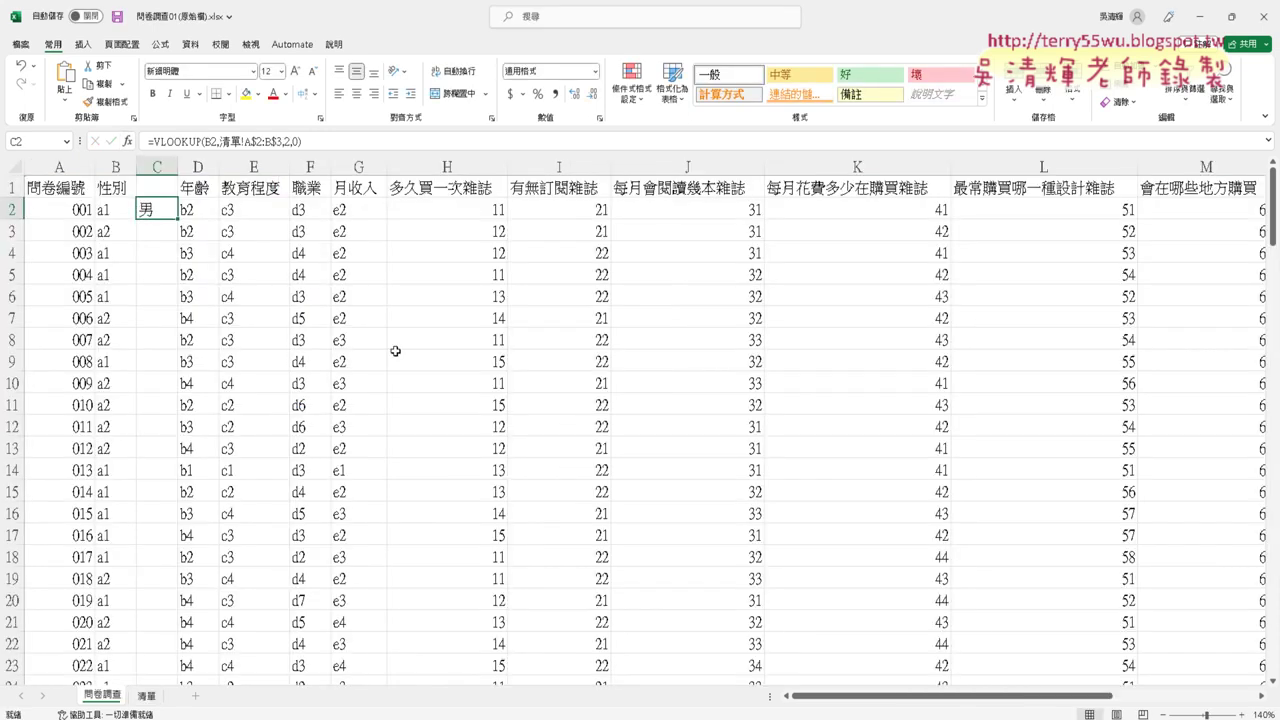
- Fill C2's VLOOKUP down column C, then jump to the last row and last column to check it
double_click(178, 218)
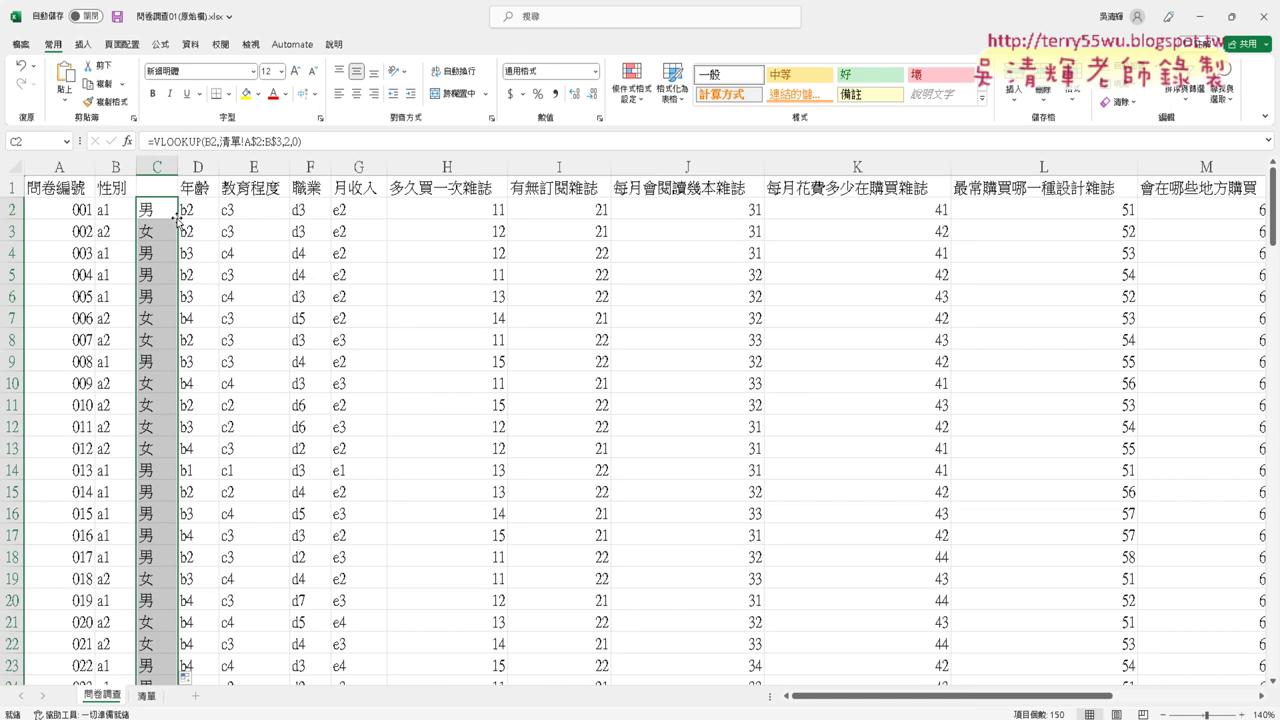
left_click(153, 210)
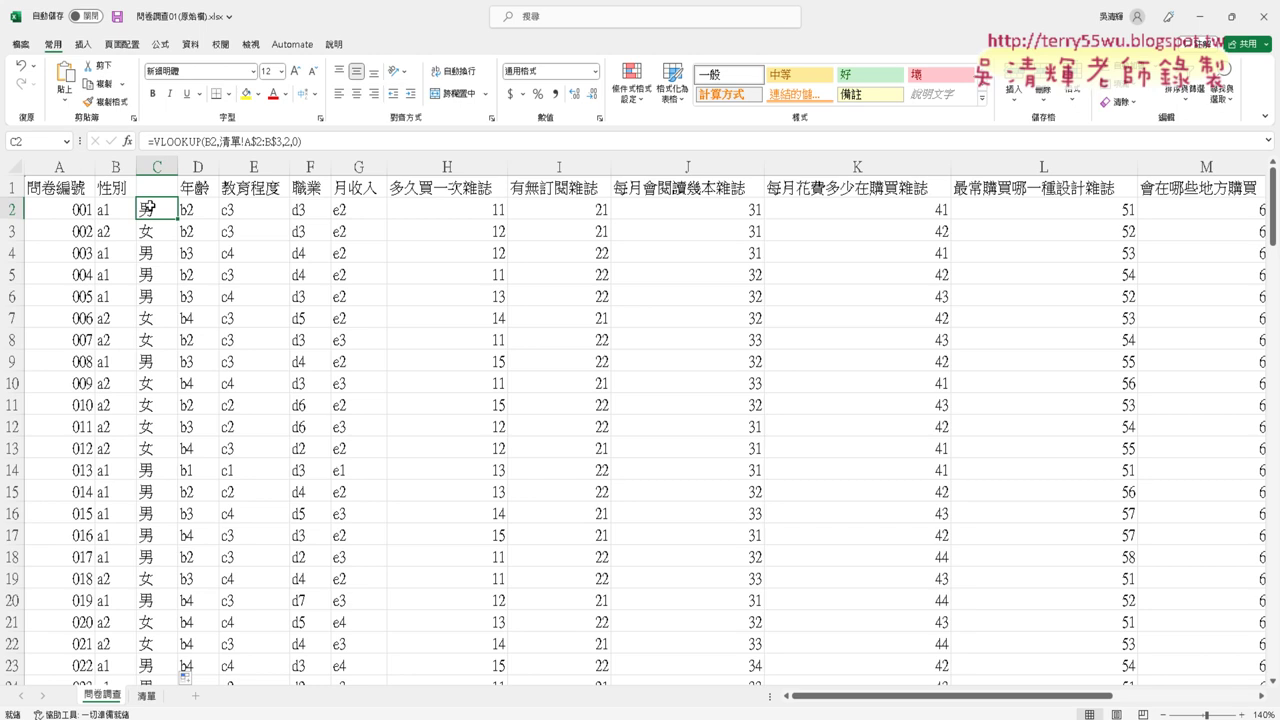
key("ctrl+Down")
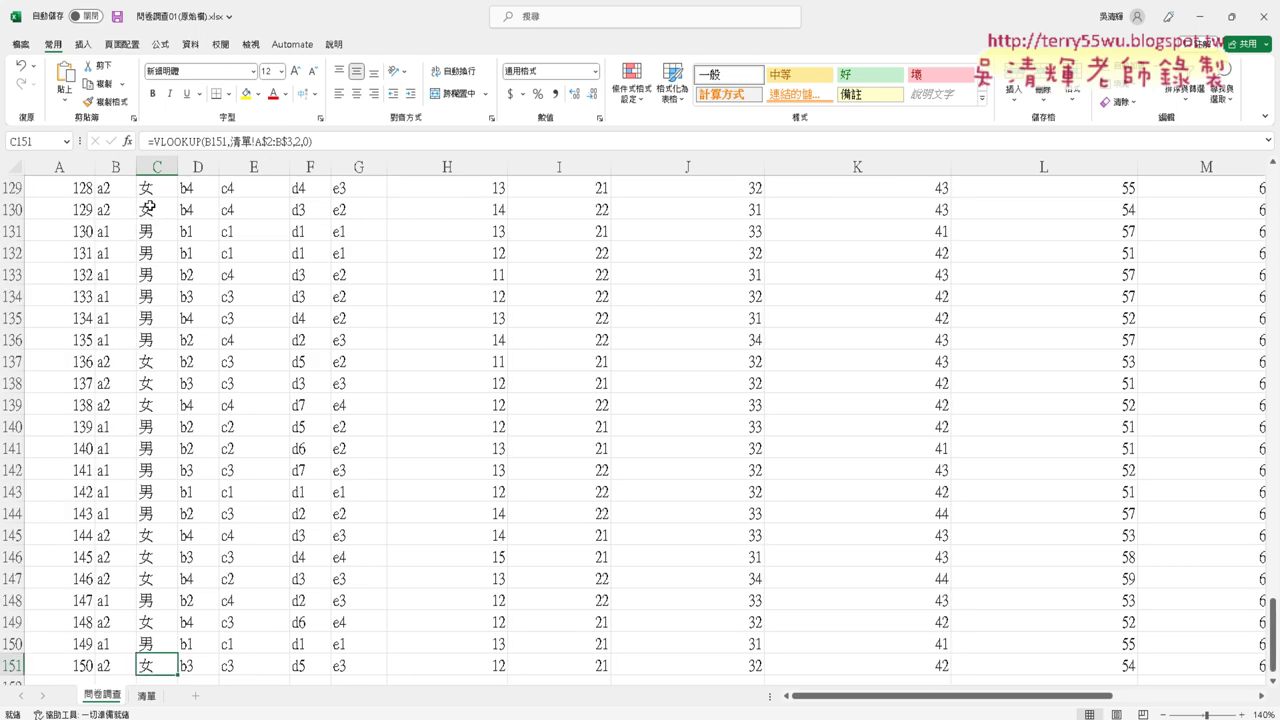
key("ctrl+Up")
scroll(149, 206, "up", 1)
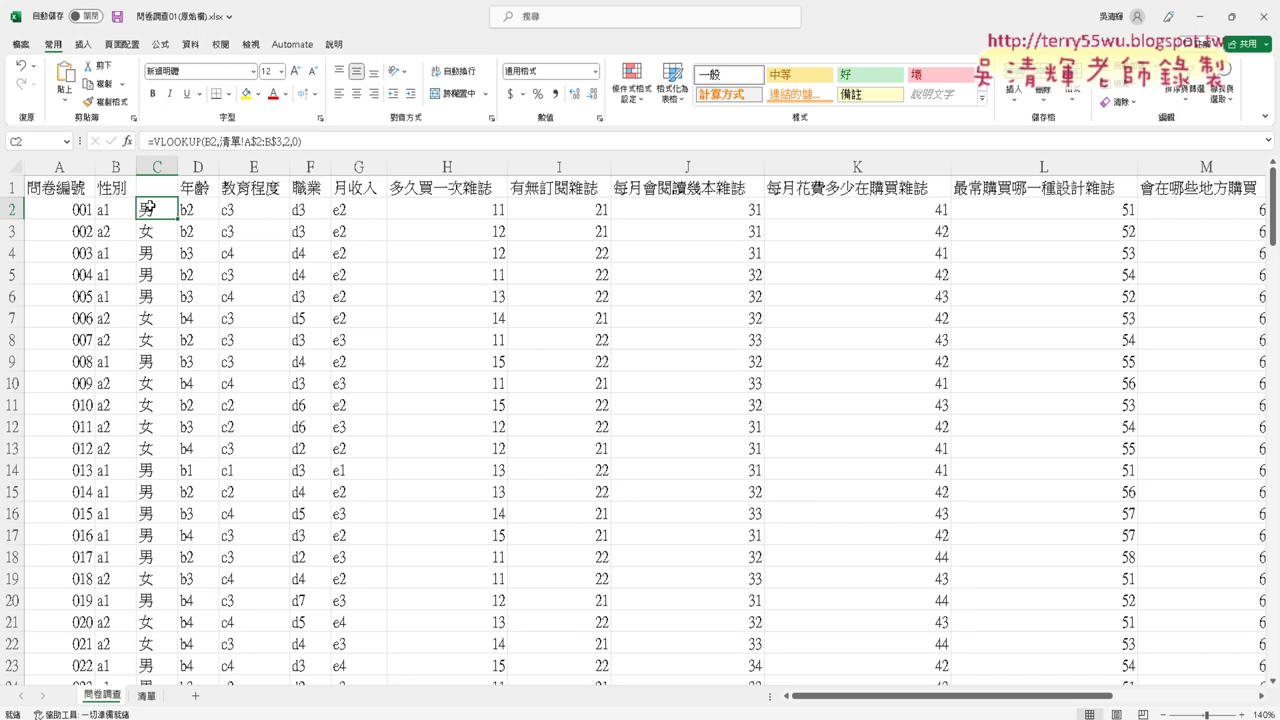
key("ctrl+Right")
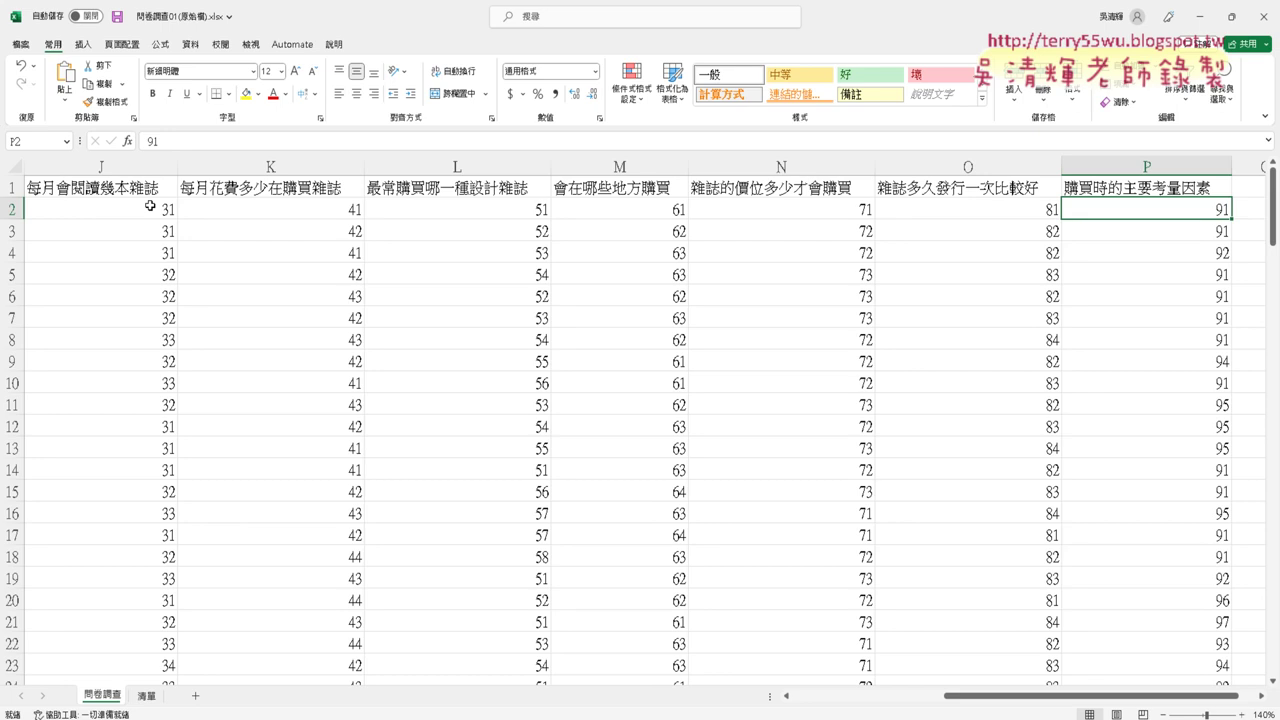
key("ctrl+Left")
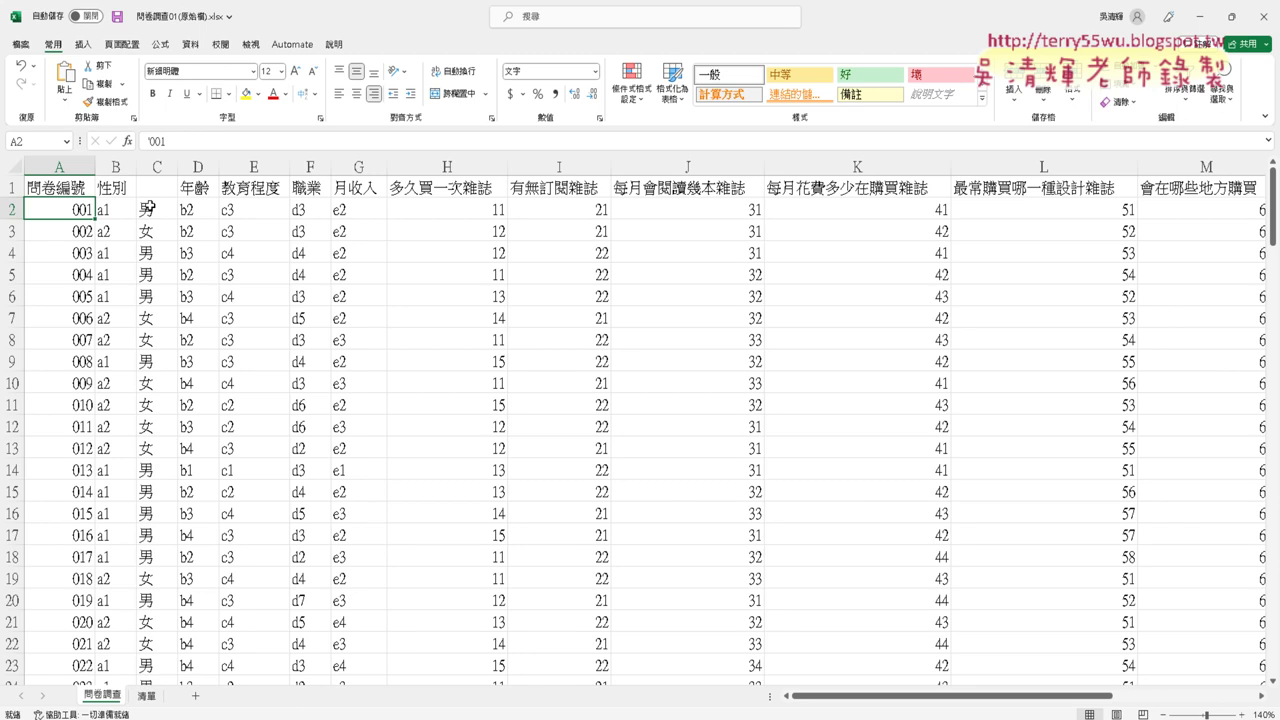
left_click(156, 166)
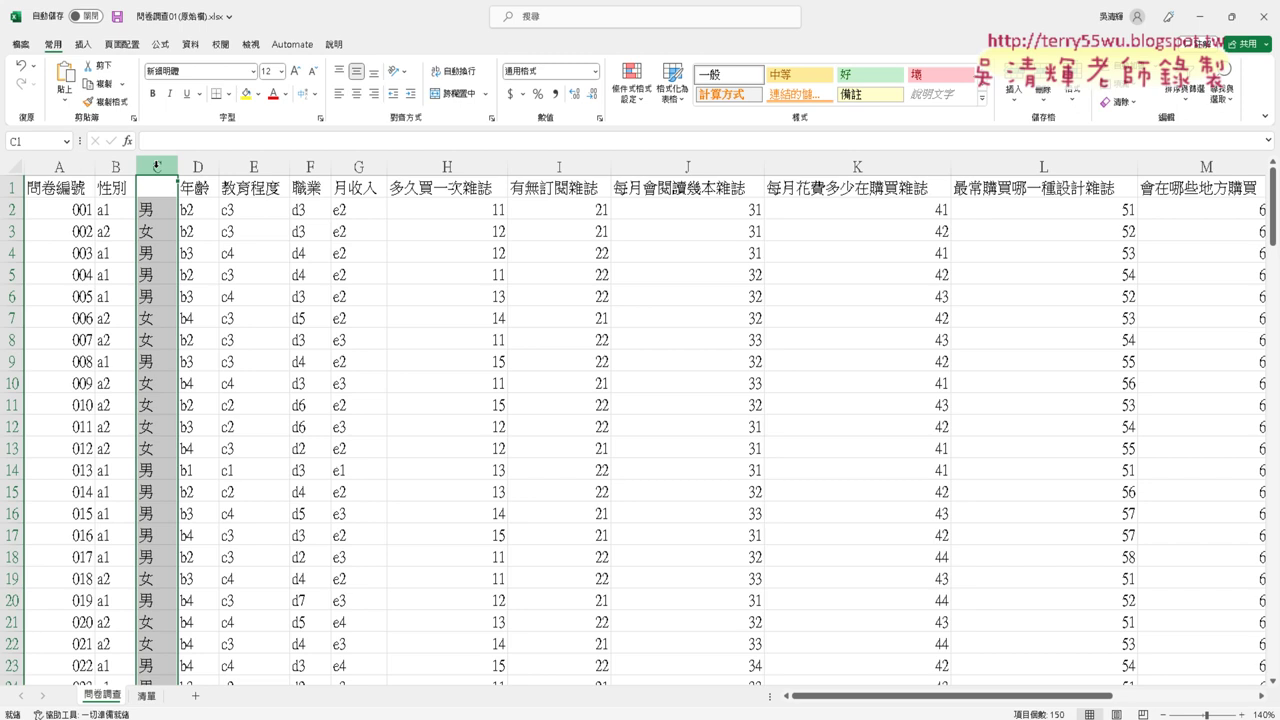
left_click(164, 190)
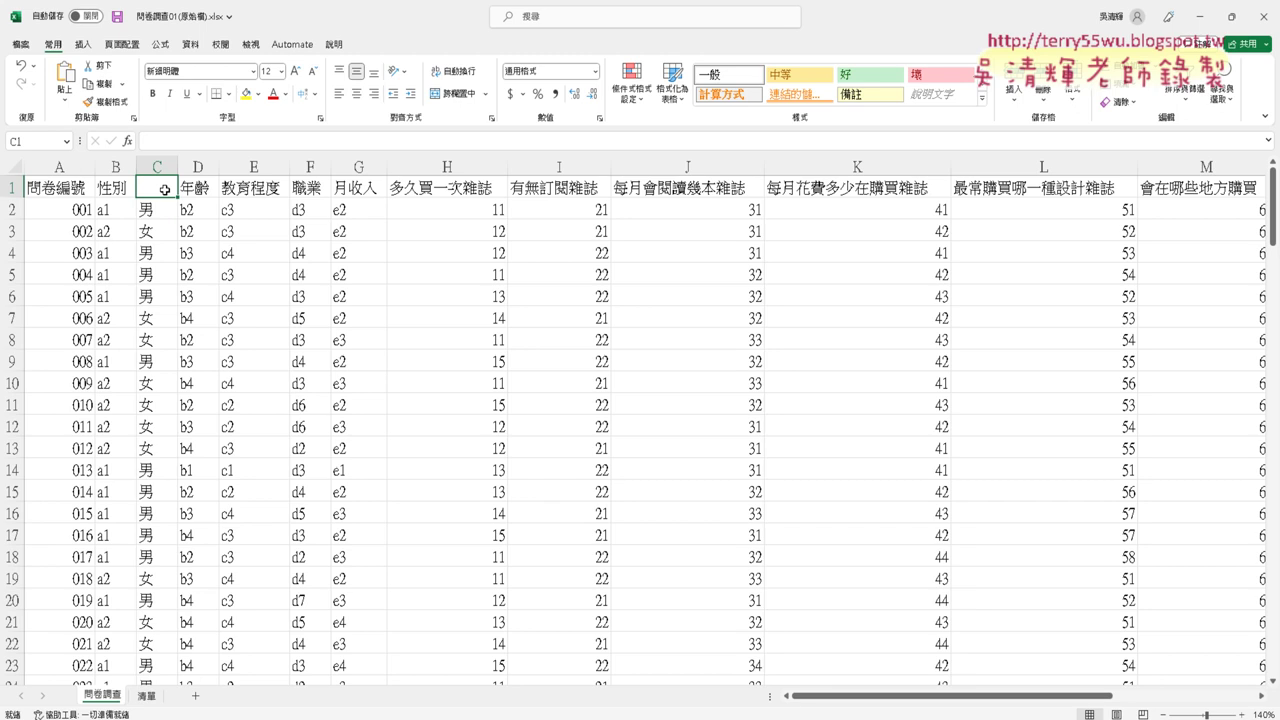
- Fill the C2 gender lookup down to row 151, copy column C, and select B2 as the paste target
left_click(153, 214)
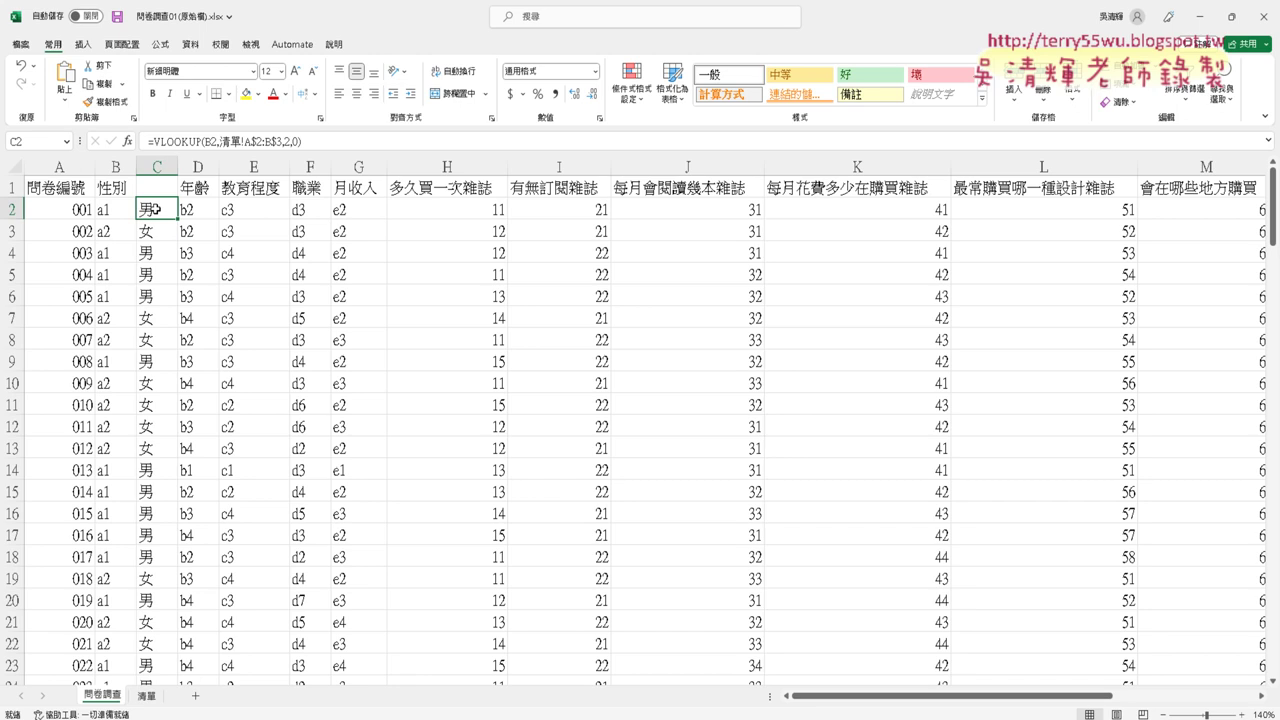
key("ctrl+v")
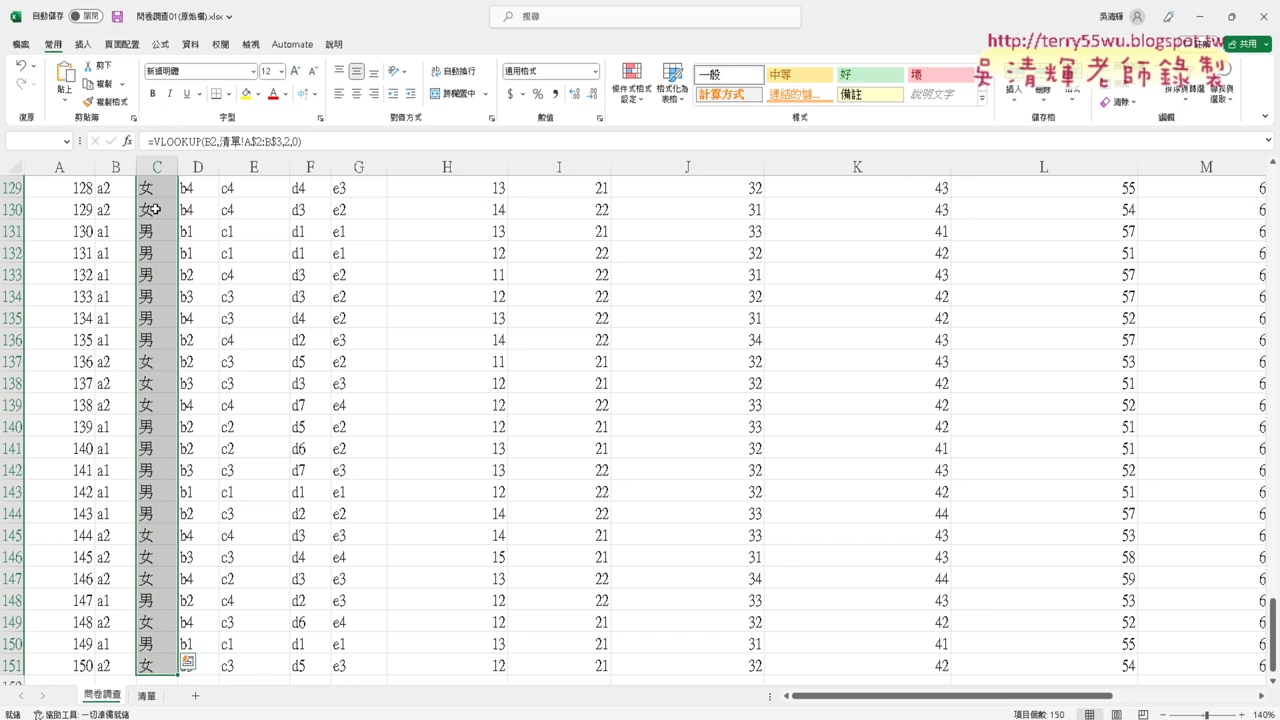
key("ctrl+c")
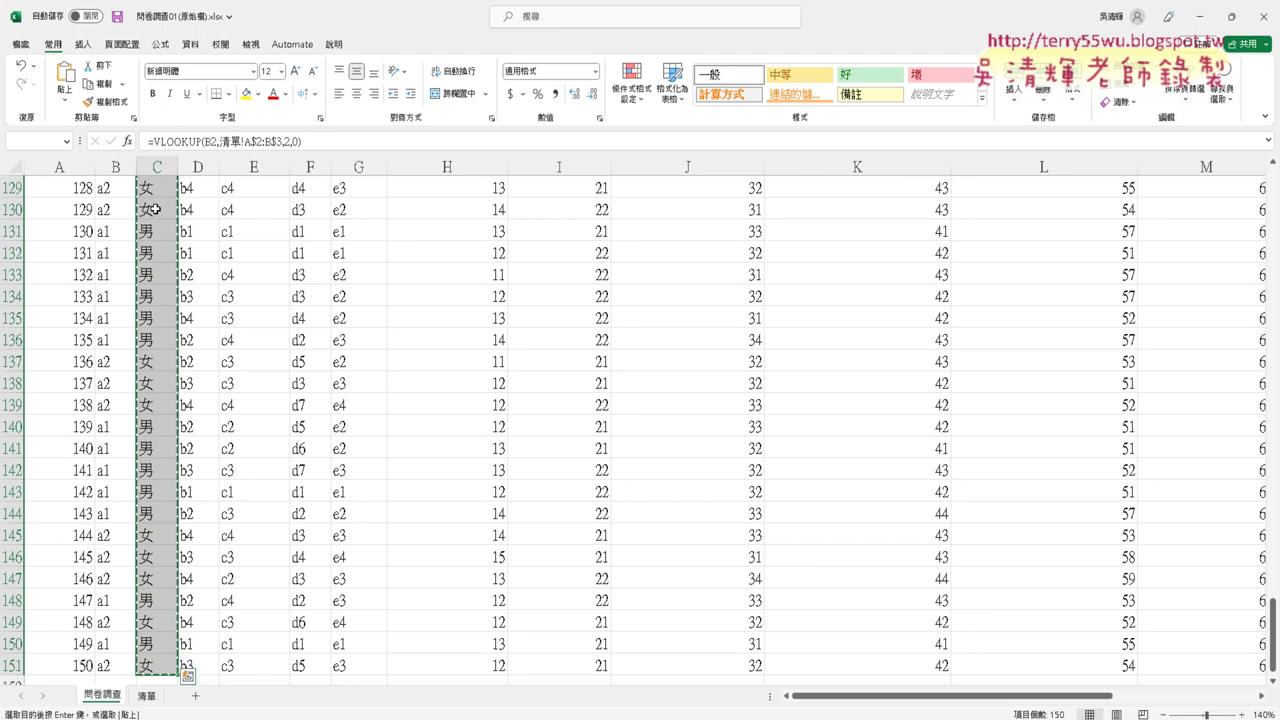
scroll(156, 209, "up", 3)
scroll(156, 209, "up", 10)
key("ctrl+Up")
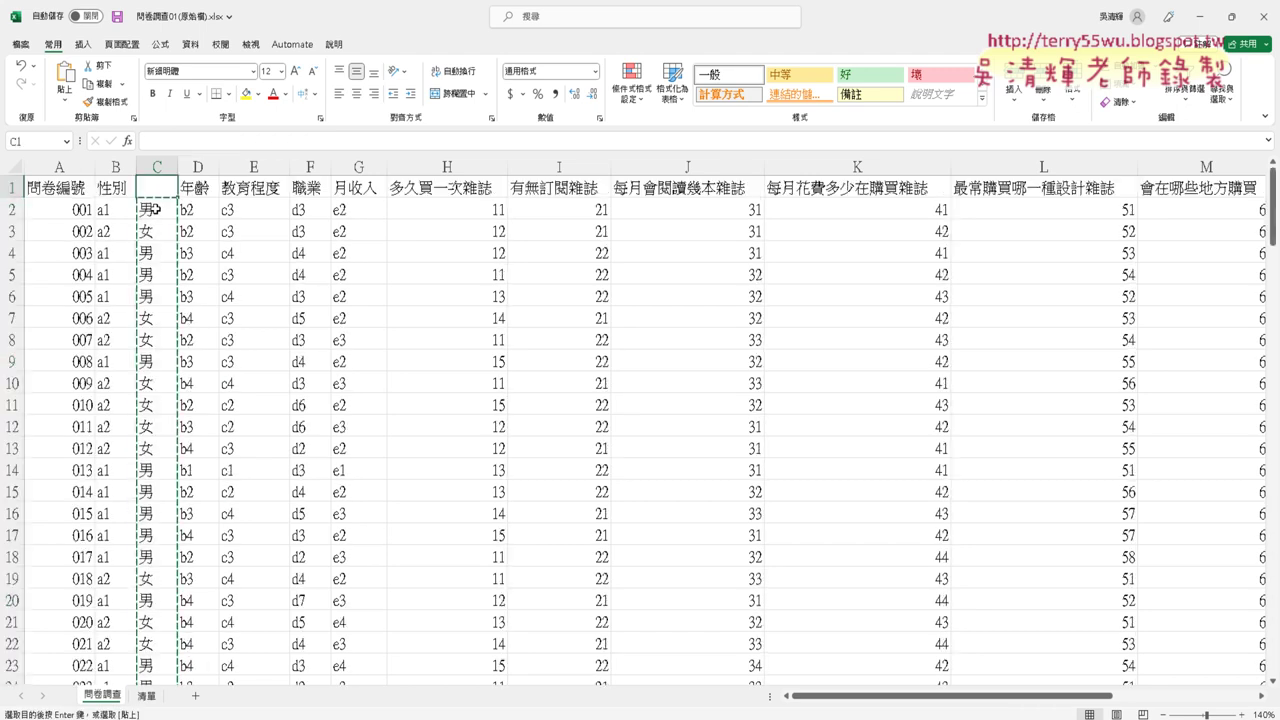
left_click(120, 210)
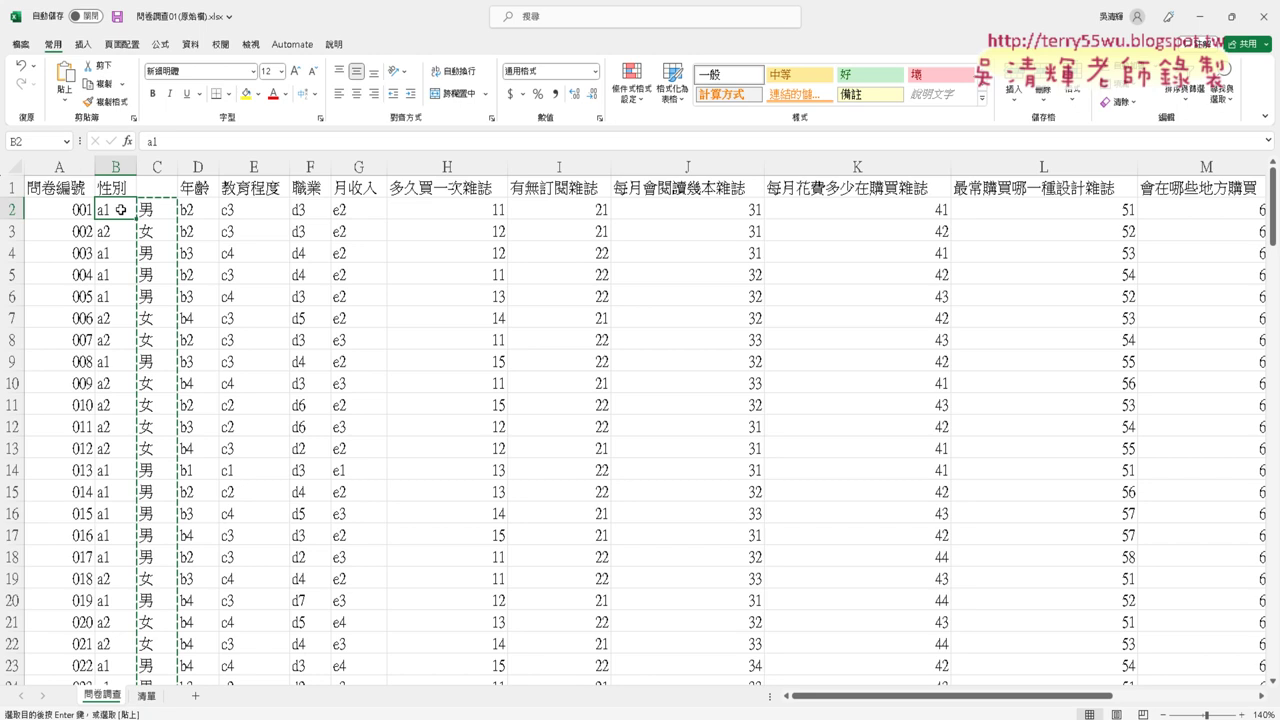
- Paste the copied 男/女 labels over column B's a1/a2 codes as plain values, avoiding the #REF! result
key("ctrl+v")
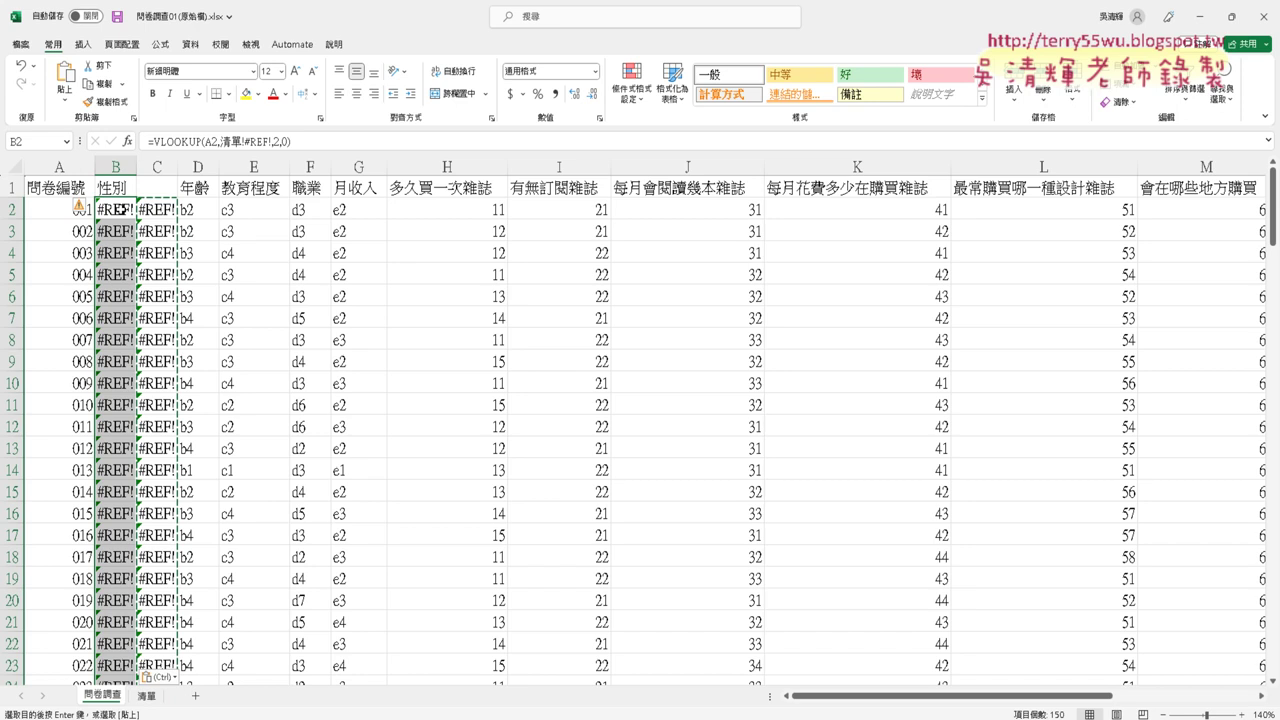
key("ctrl+z")
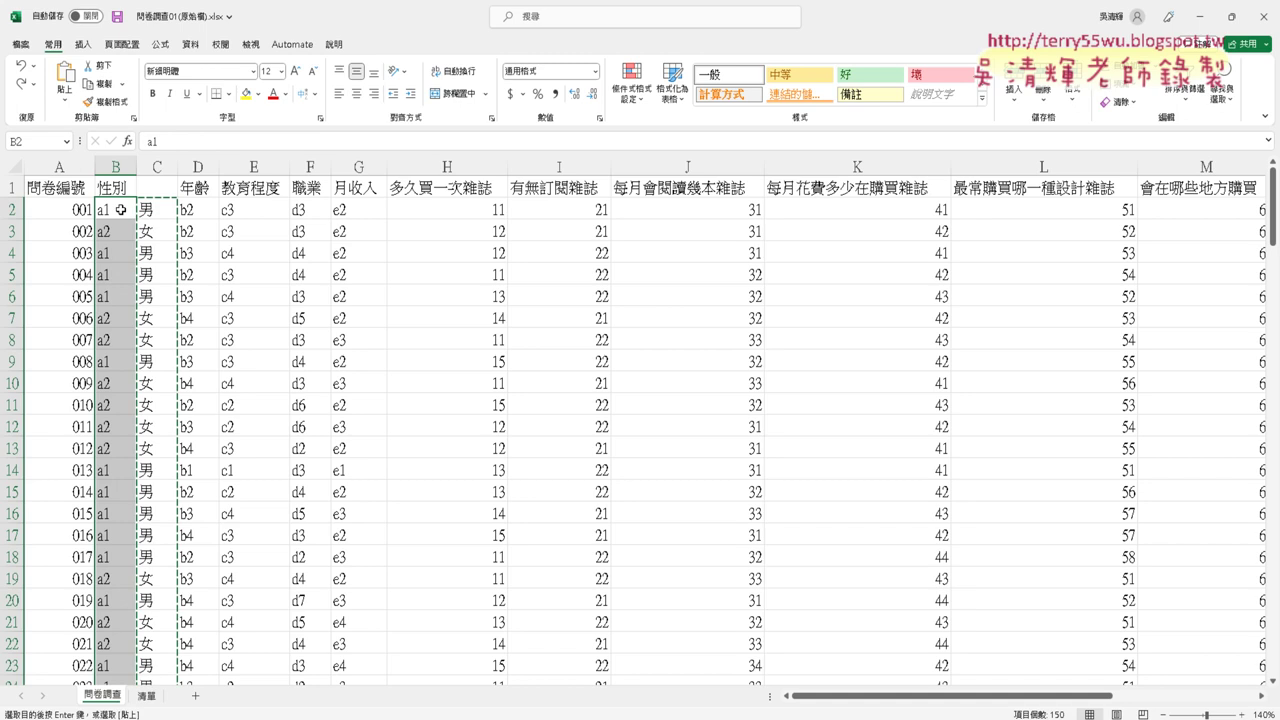
key("ctrl+v")
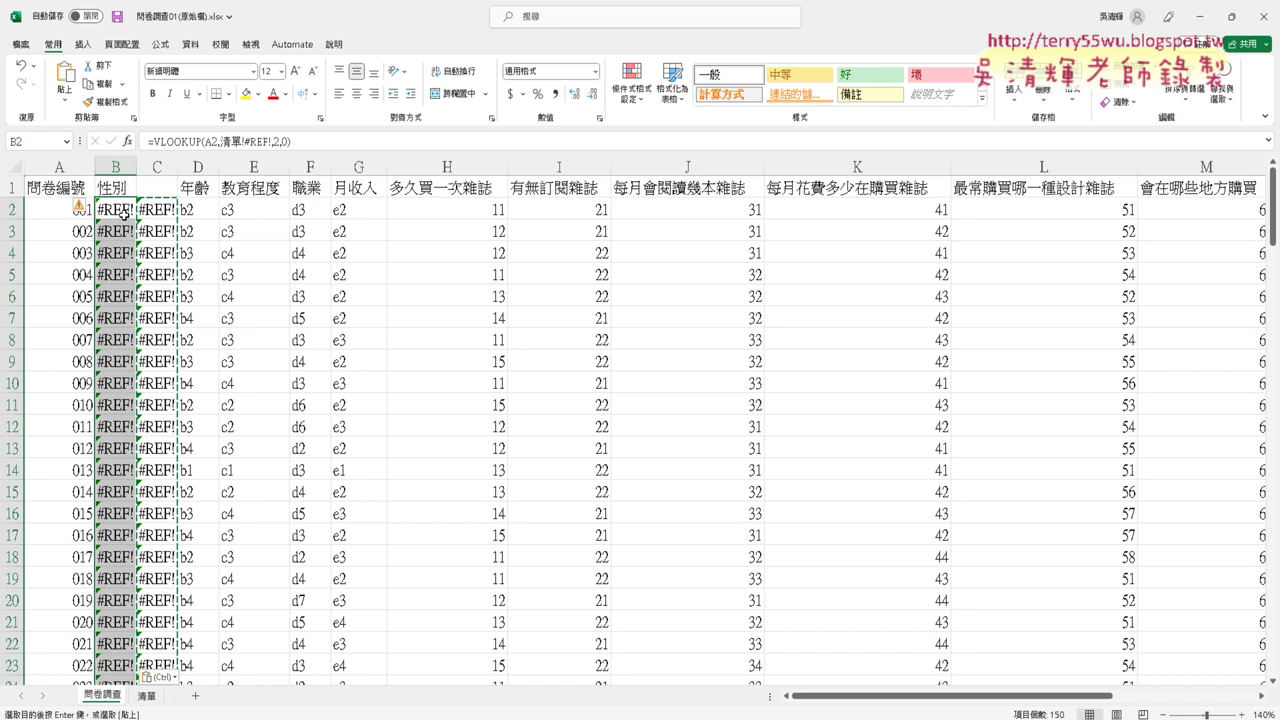
left_click(158, 678)
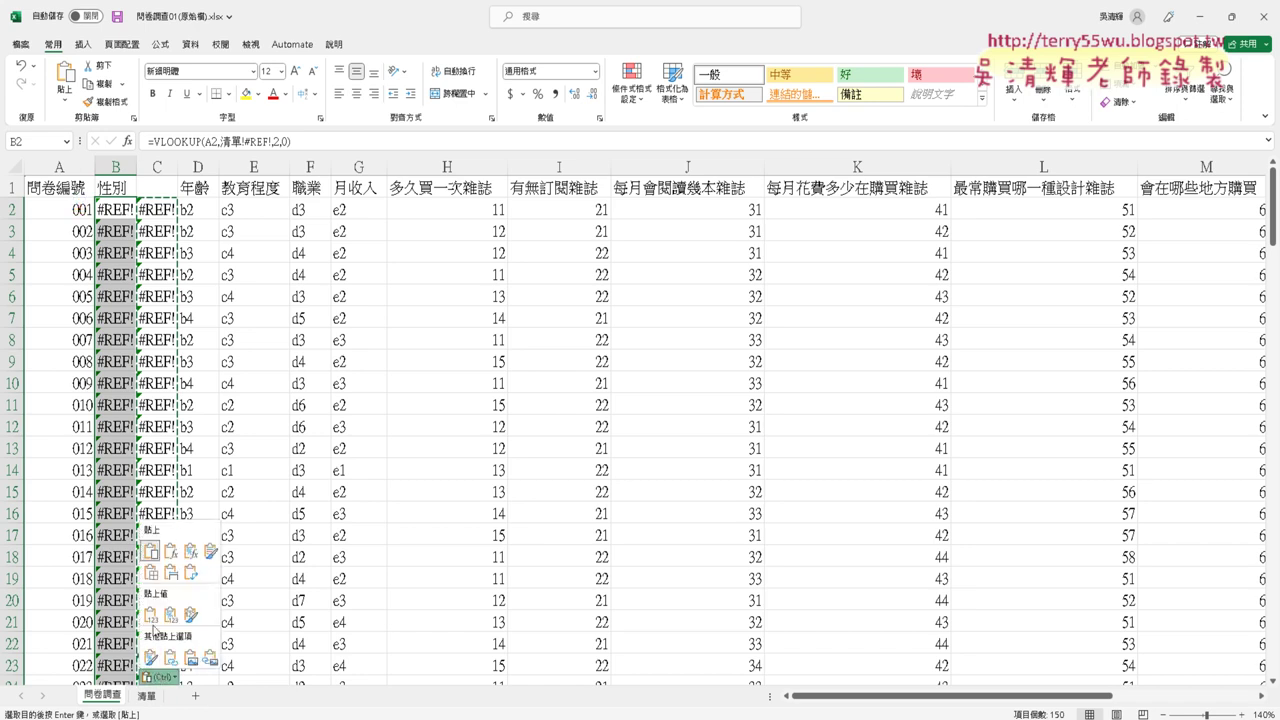
left_click(157, 617)
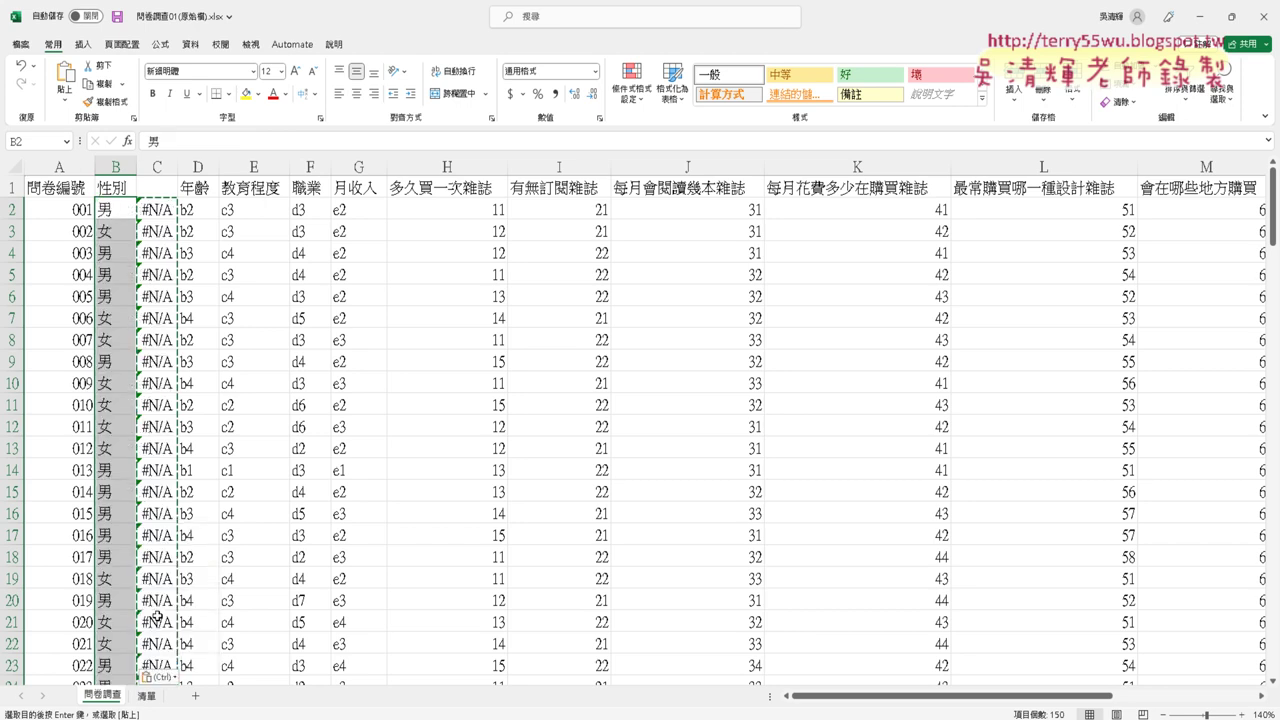
left_click(157, 167)
- Delete column C, then undo that and the value paste to restore the a1/a2 codes before showing the PowerPoint slide
right_click(165, 248)
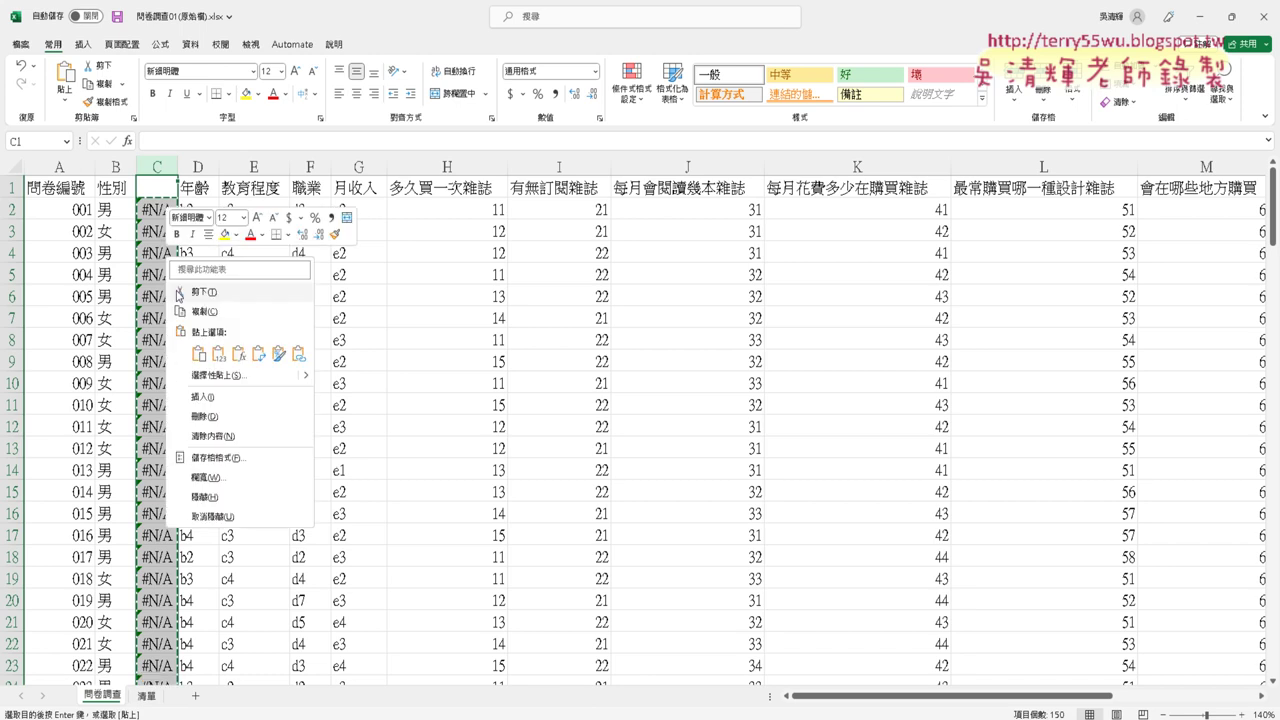
left_click(215, 412)
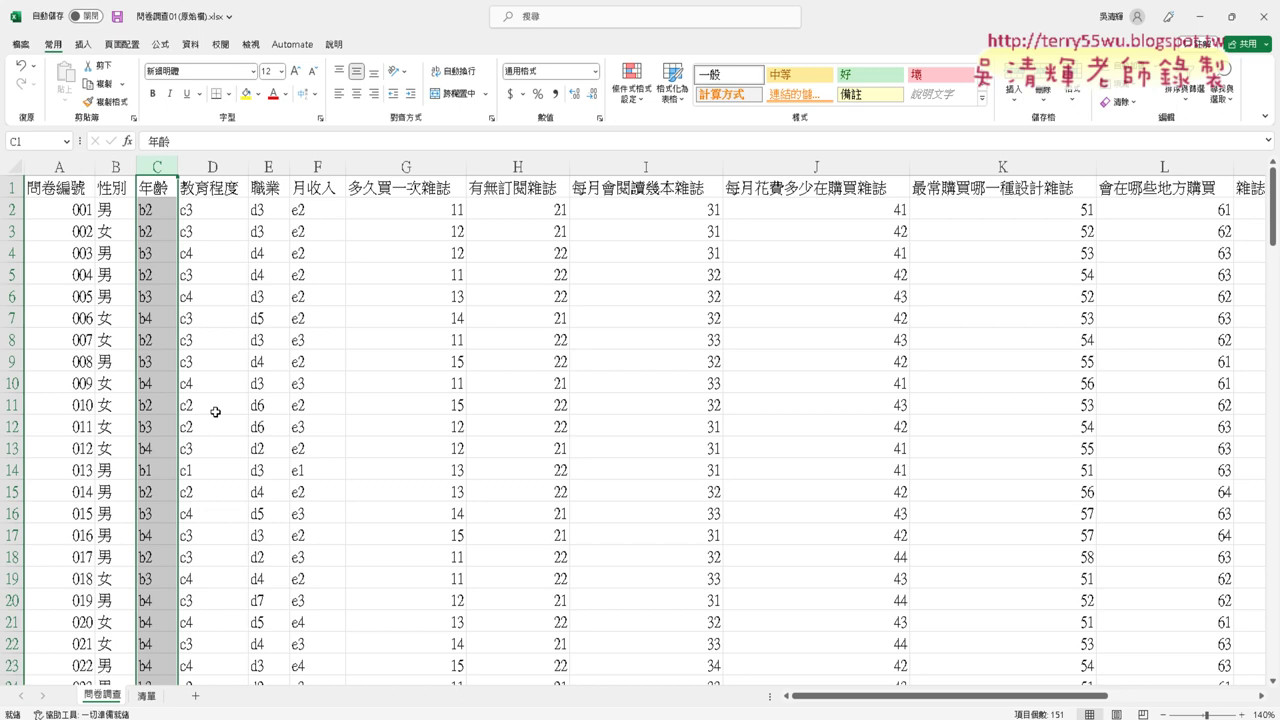
key("ctrl+plus")
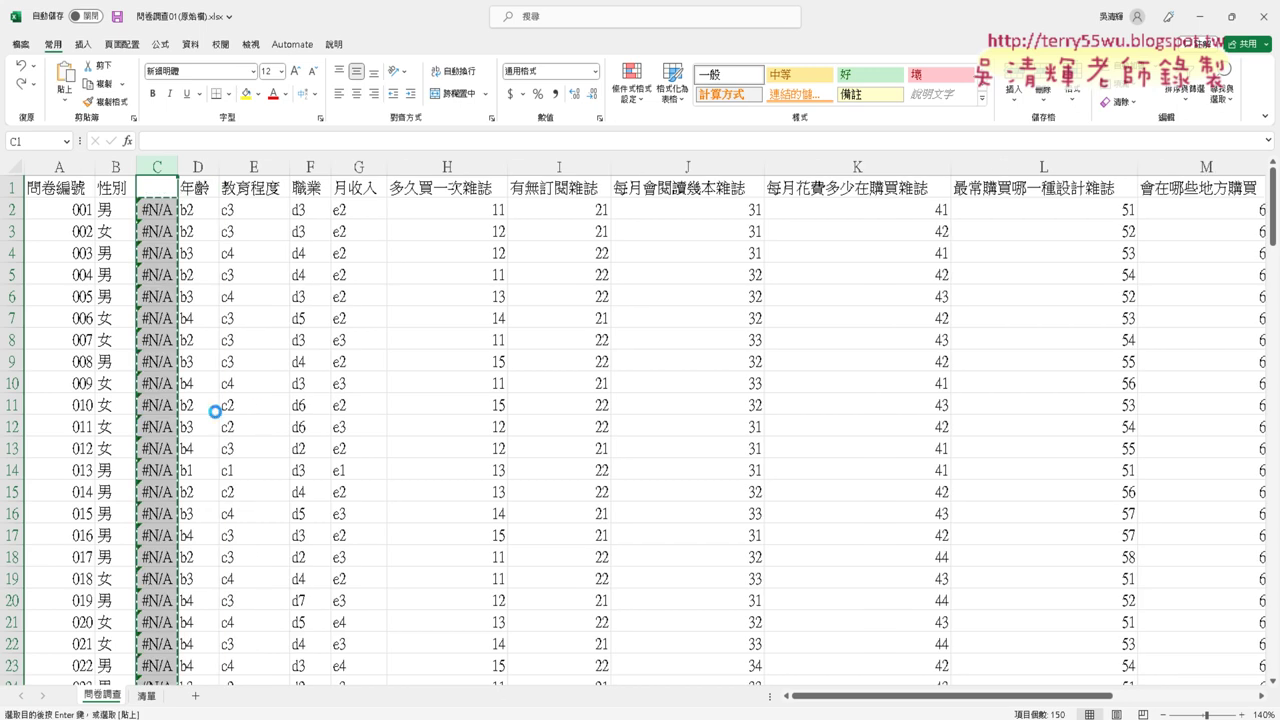
key("ctrl+v")
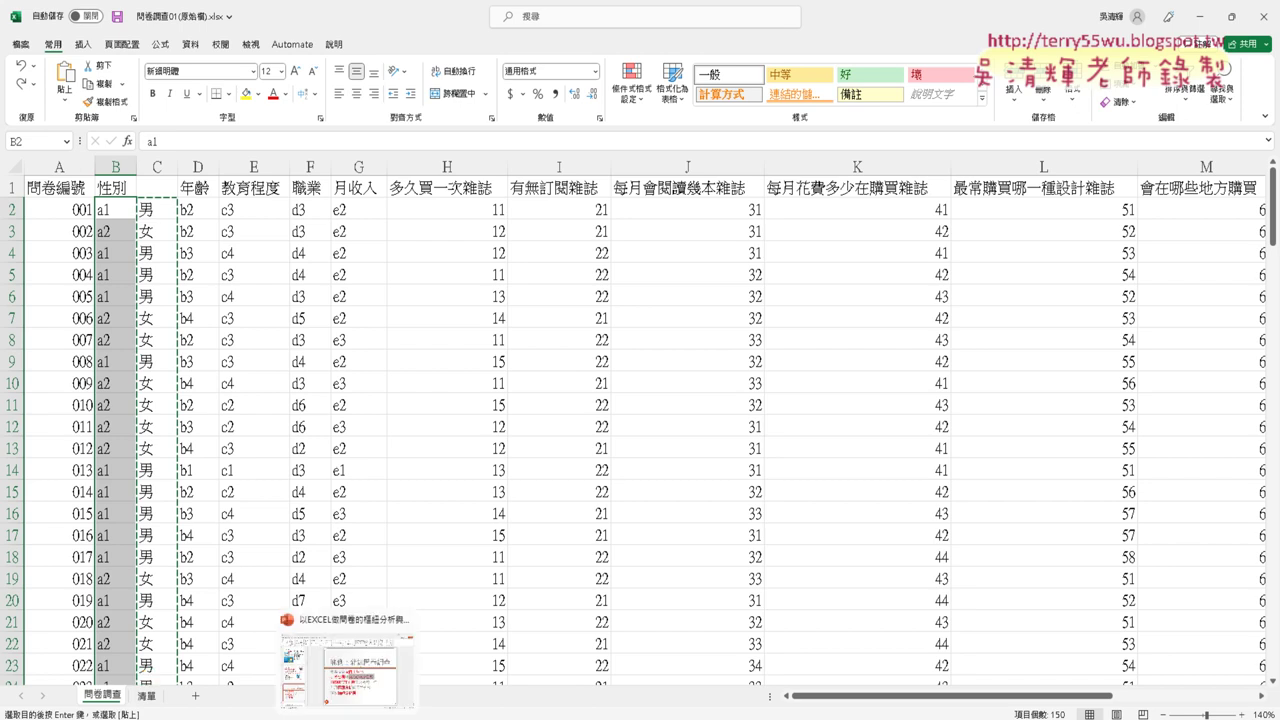
left_click(353, 697)
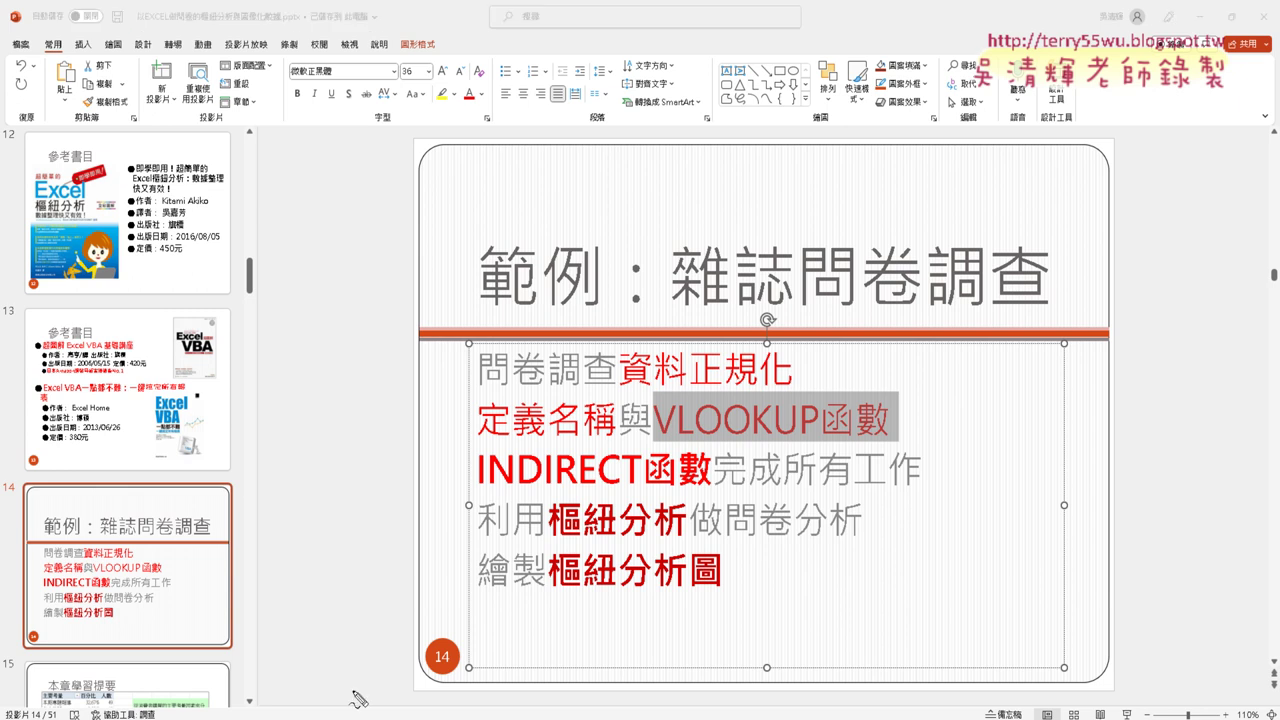
- Ink-mark 定義名稱, VLOOKUP函數 and INDIRECT函數 on slide 14, linking INDIRECT to 定義名稱, then erase the marks
mouse_move(458, 455)
left_mouse_down()
mouse_move(628, 410)
mouse_move(505, 452)
left_mouse_up()
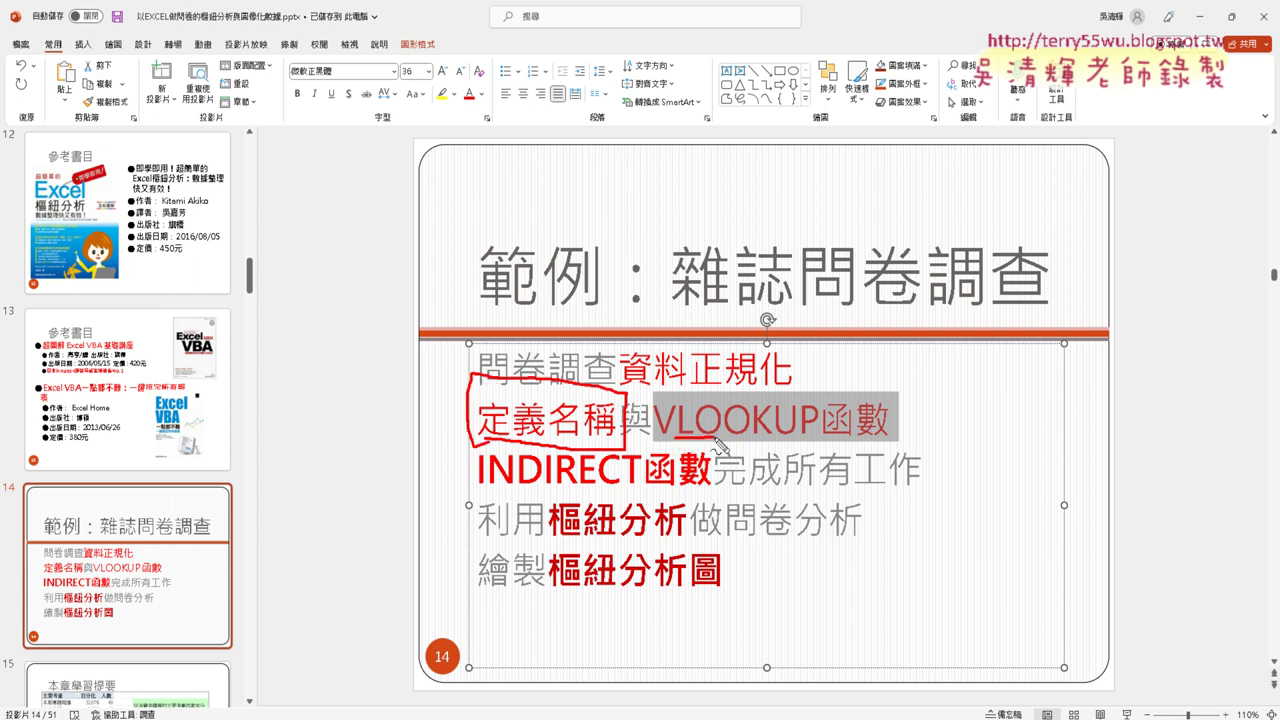
left_click_drag(660, 437, 855, 444)
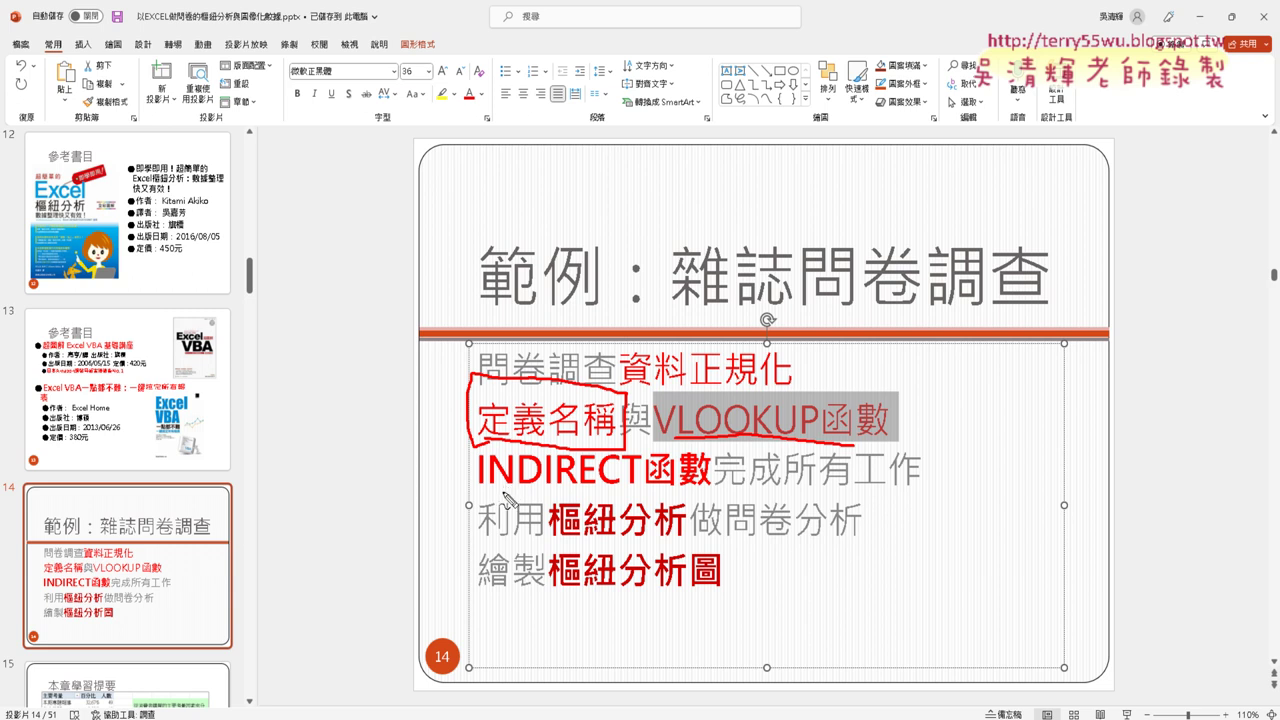
mouse_move(481, 492)
left_mouse_down()
mouse_move(586, 500)
mouse_move(728, 457)
mouse_move(500, 508)
left_mouse_up()
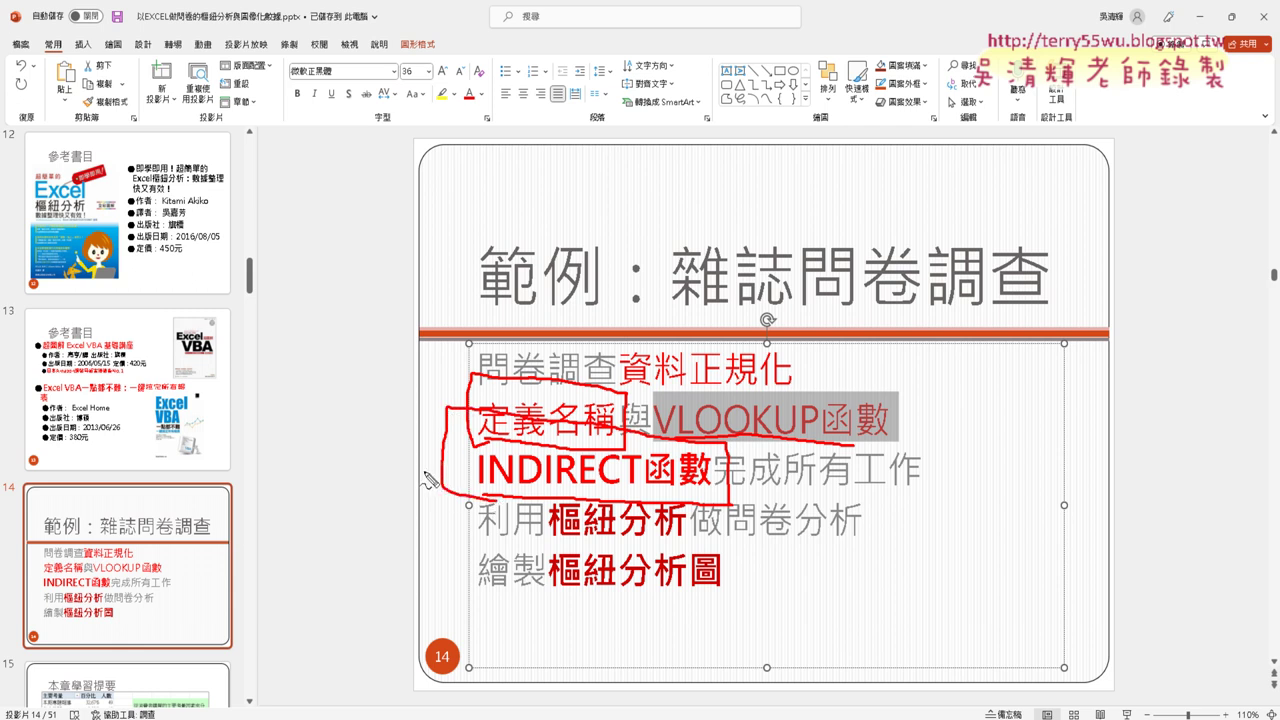
left_click_drag(428, 480, 452, 440)
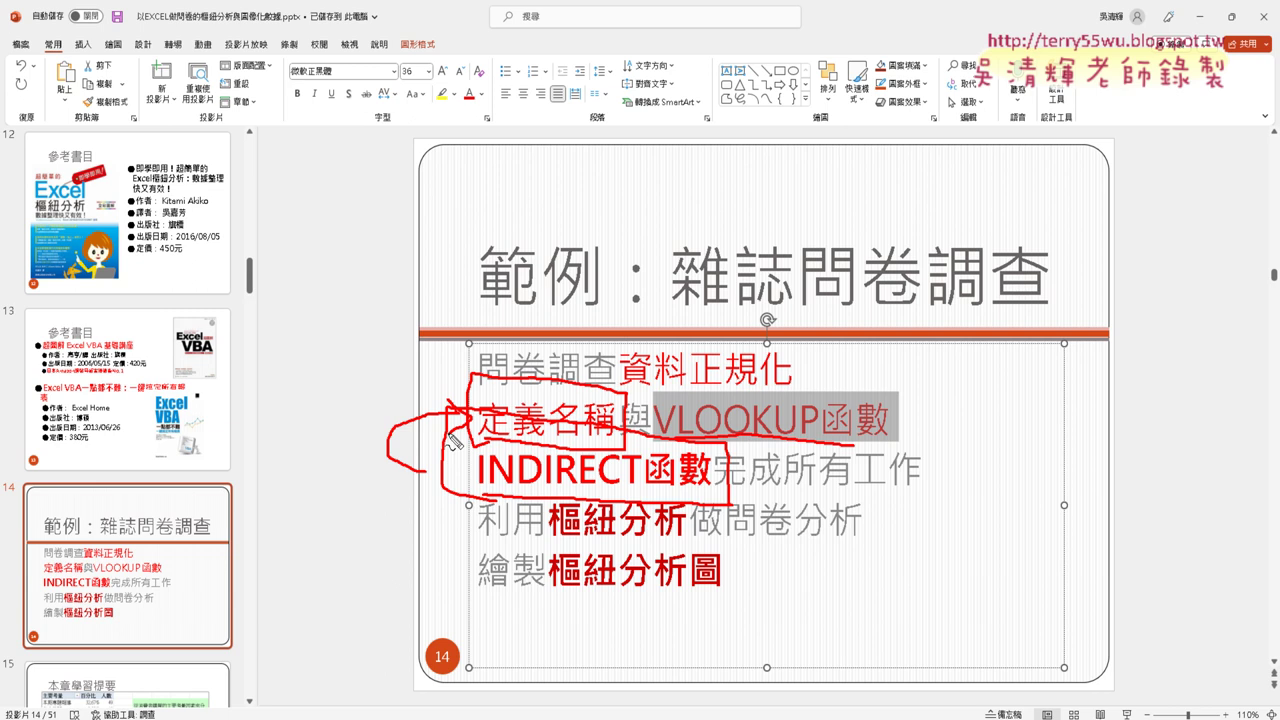
key("Escape")
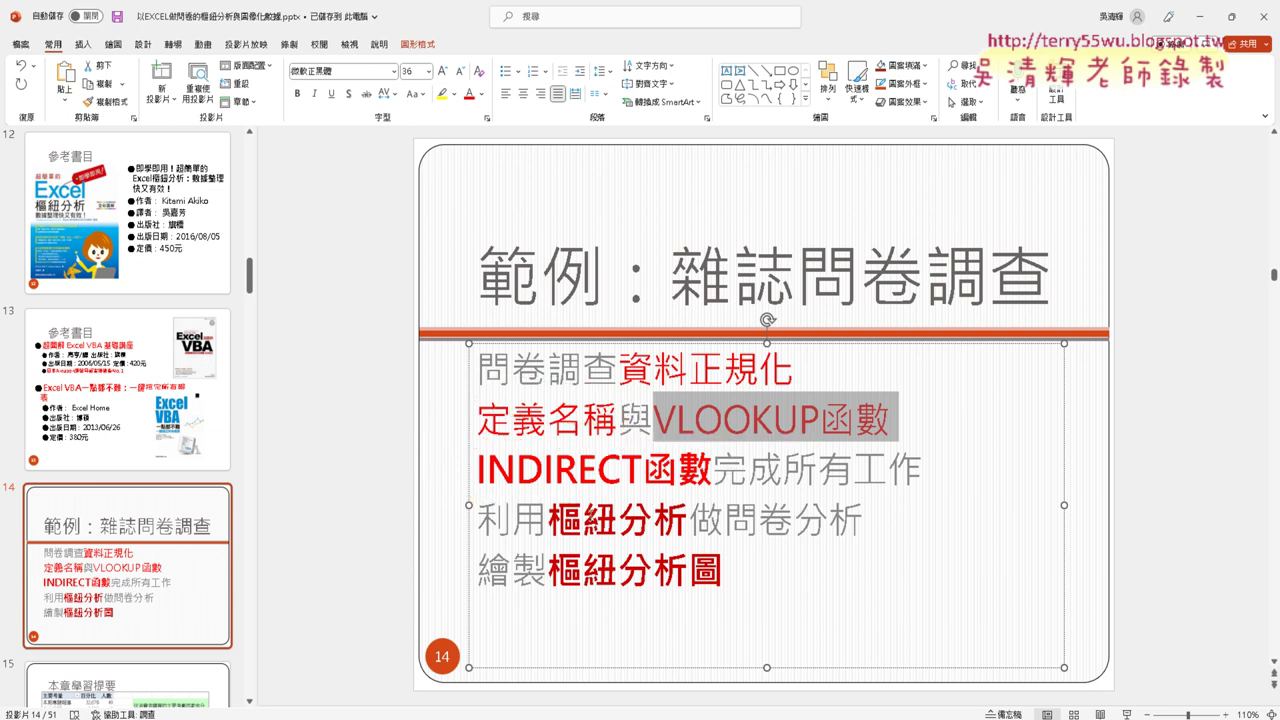
- Highlight the pivot-analysis lines at the bottom of the slide, then minimize PowerPoint
left_click(586, 518)
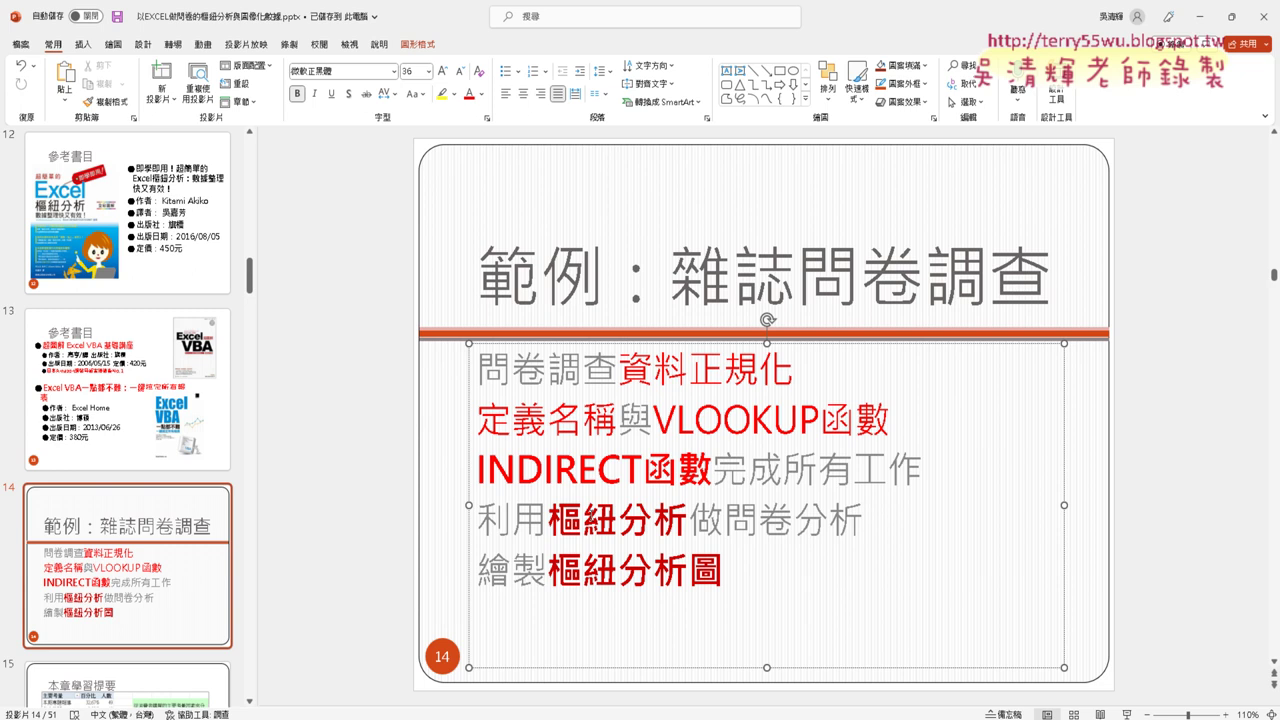
mouse_move(730, 570)
left_mouse_down()
mouse_move(478, 570)
mouse_move(482, 526)
left_mouse_up()
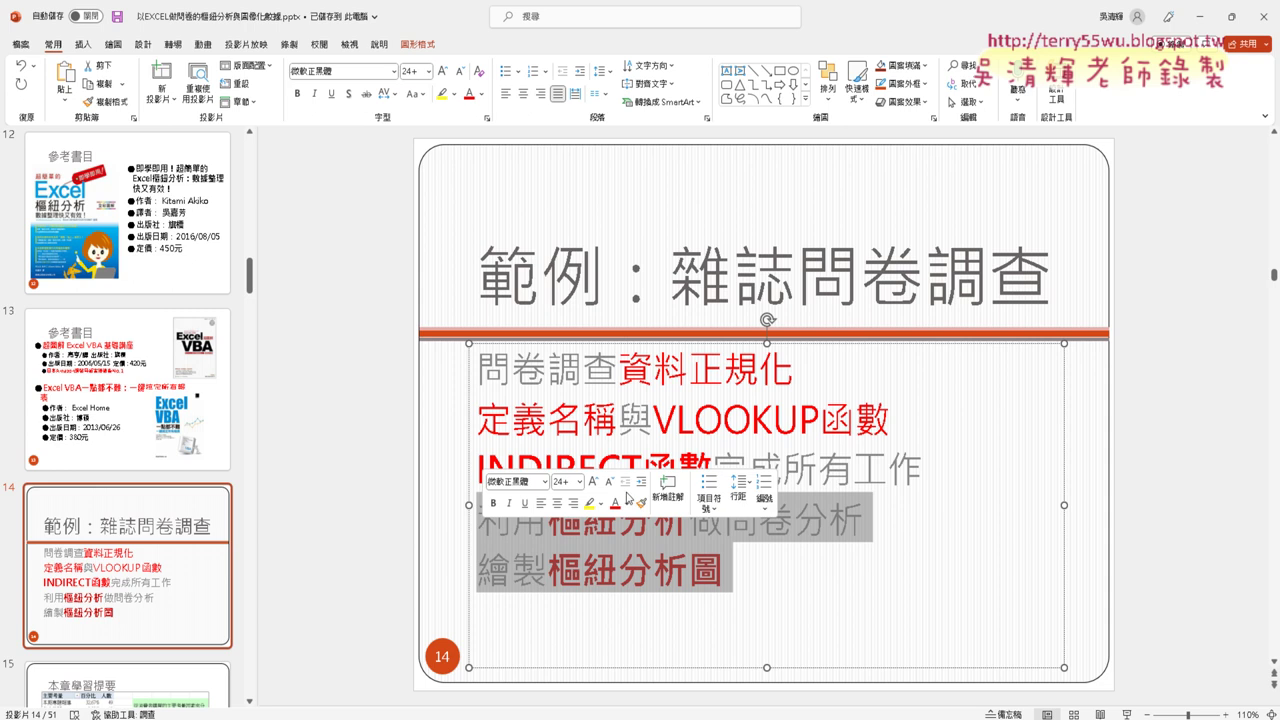
left_click(1199, 16)
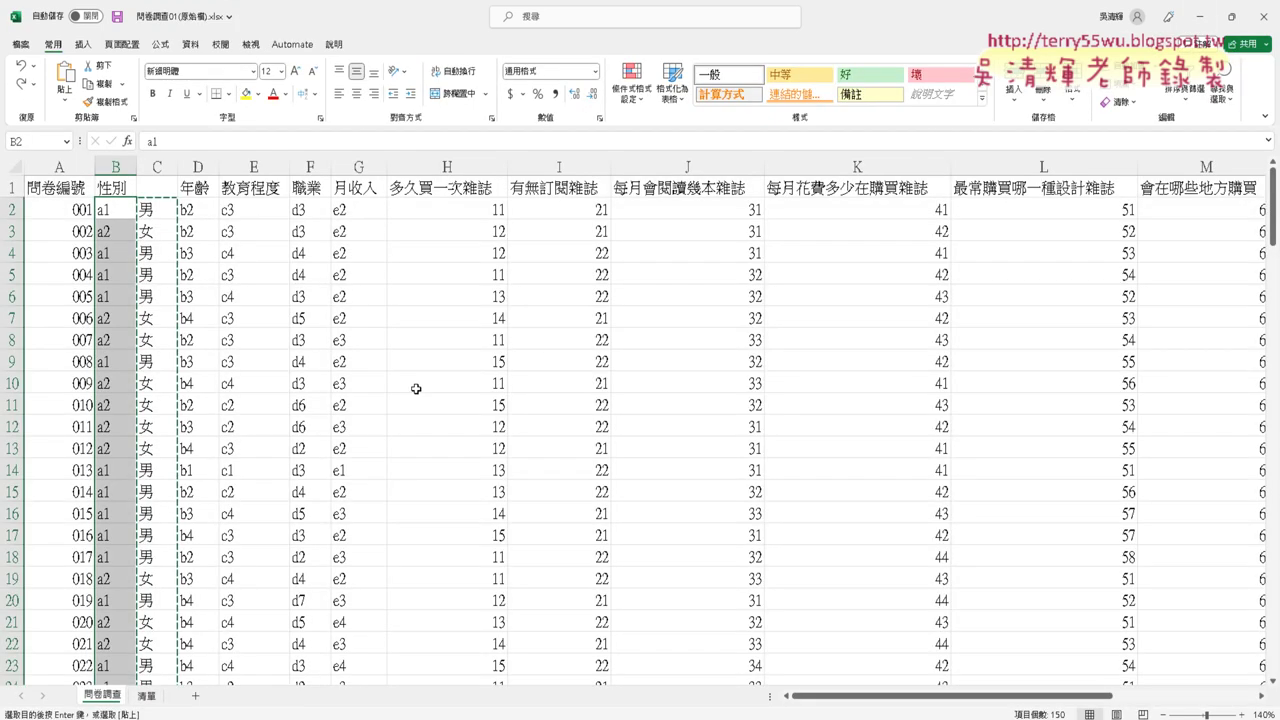
left_click(115, 166)
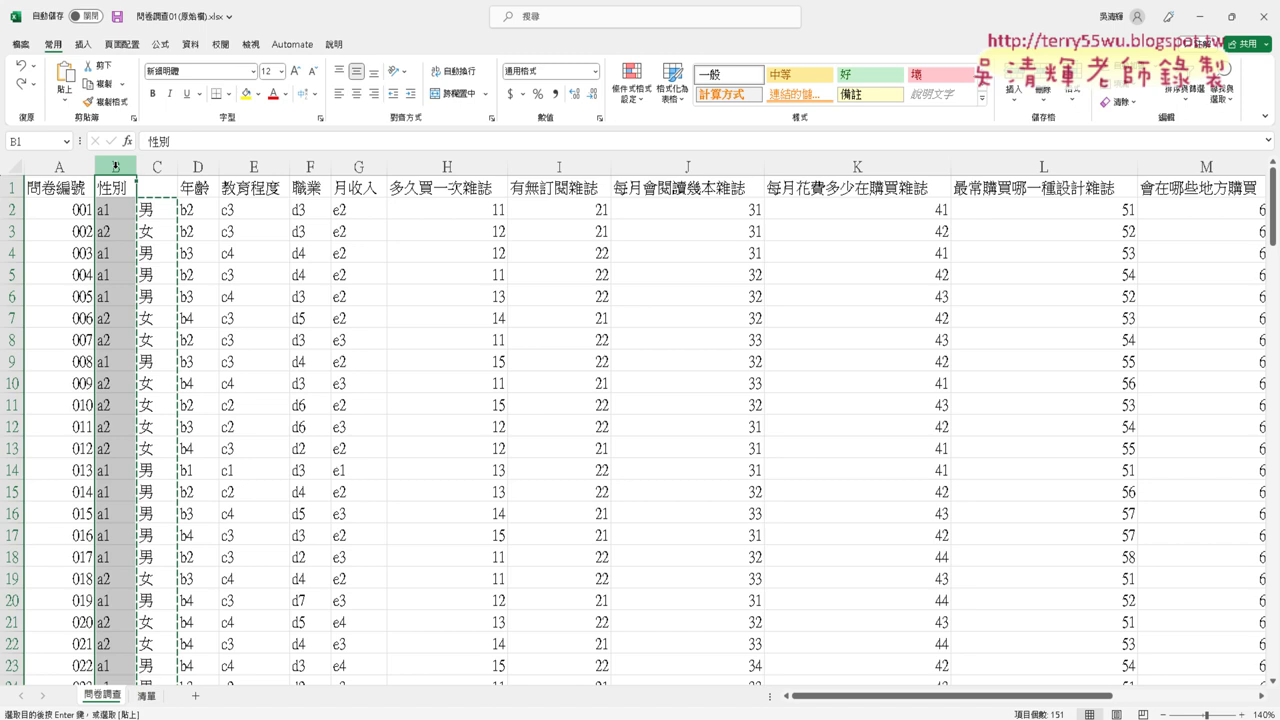
key("ctrl+Down")
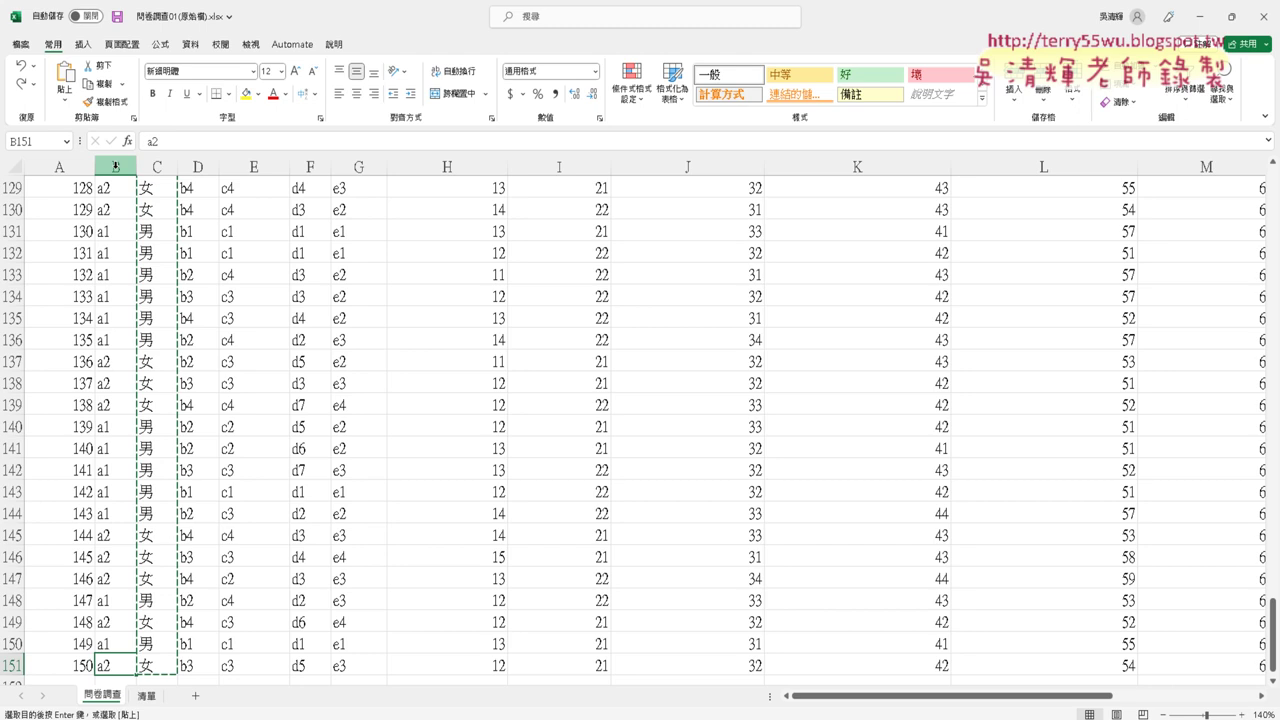
key("ctrl+Up")
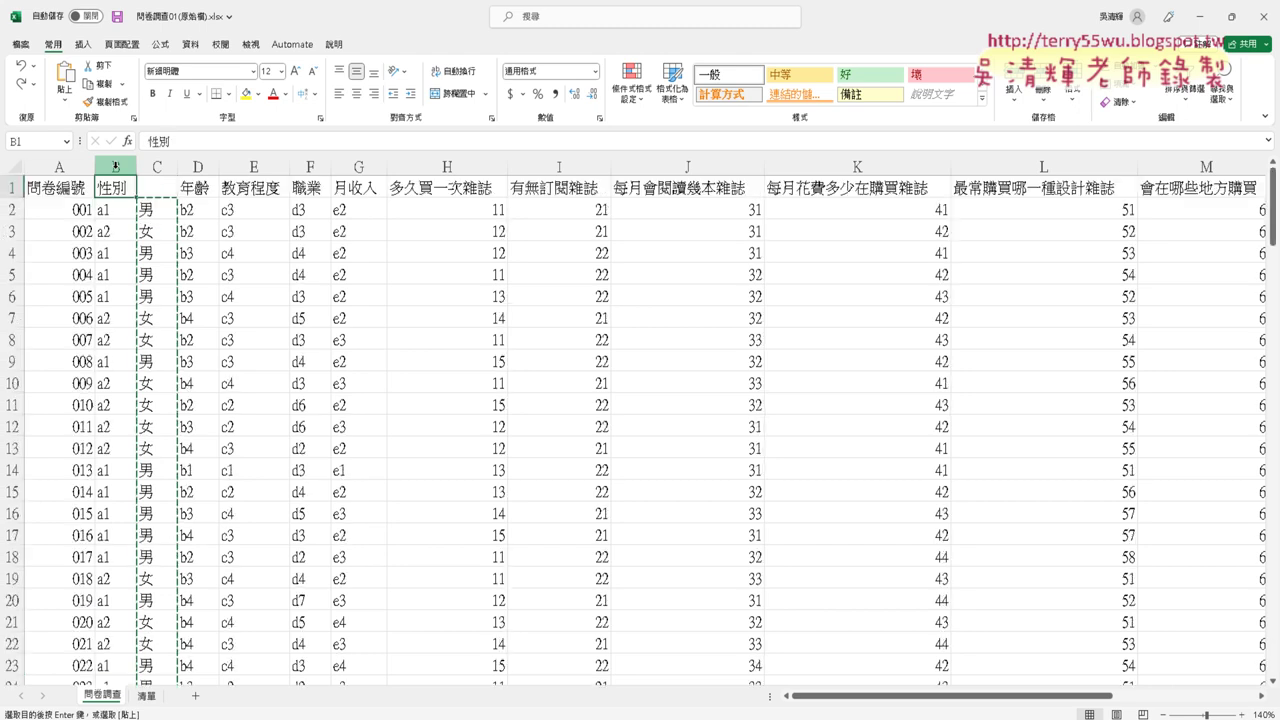
left_click(158, 166)
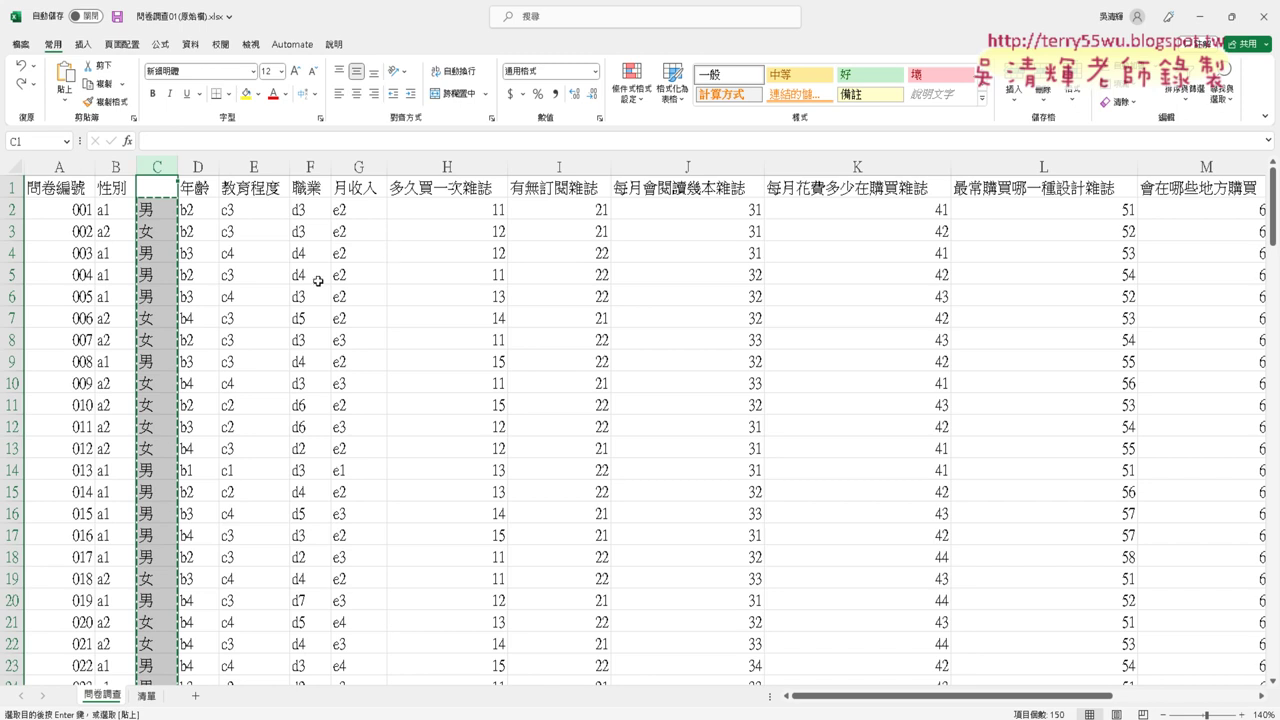
left_click(157, 209)
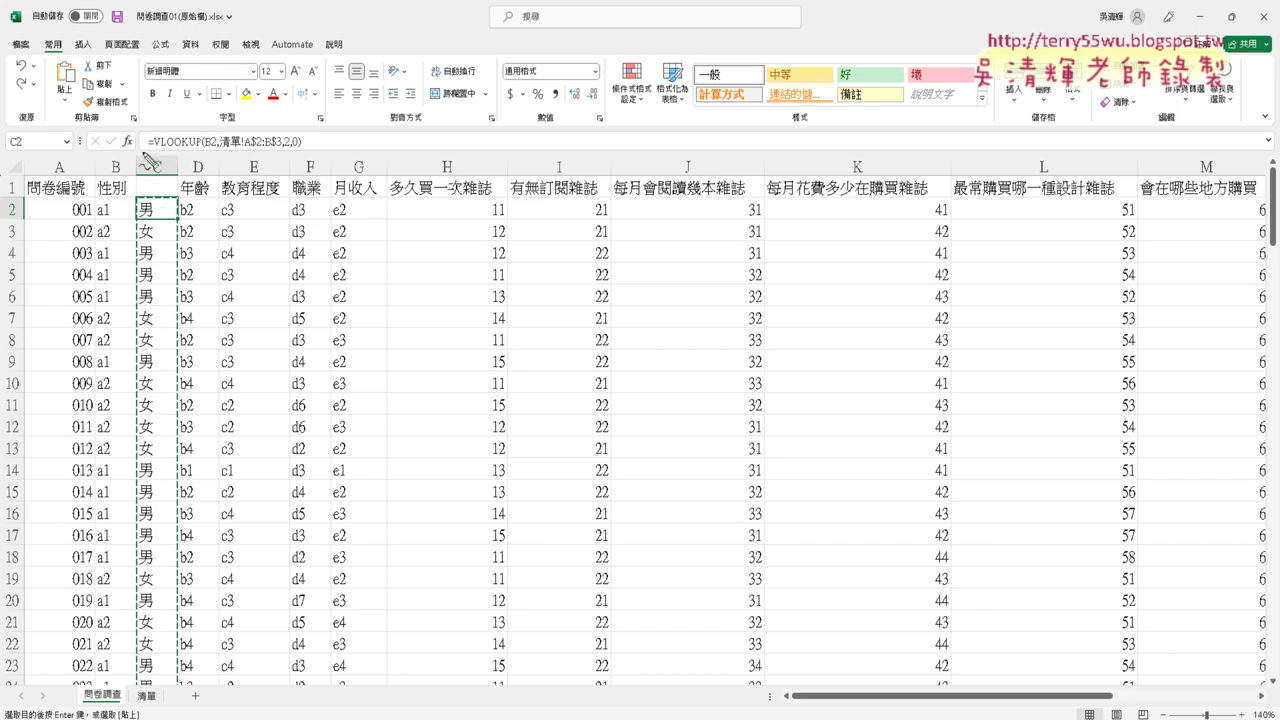
left_click_drag(143, 153, 328, 151)
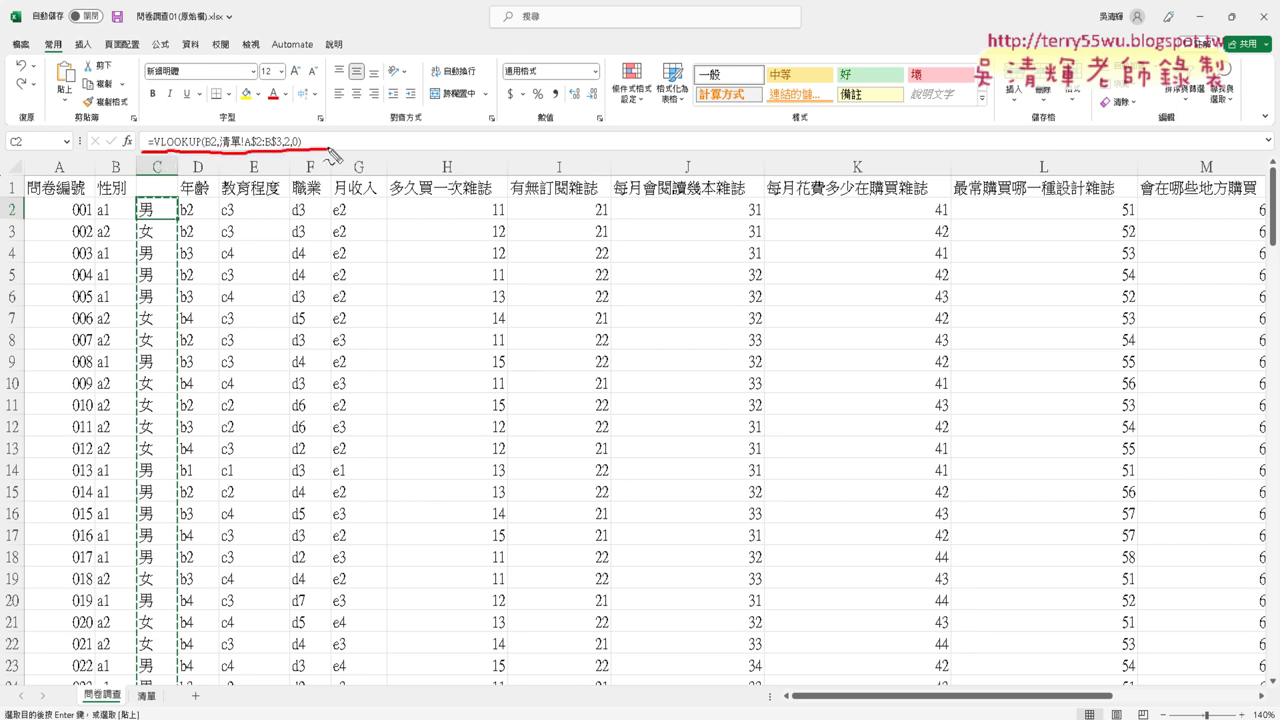